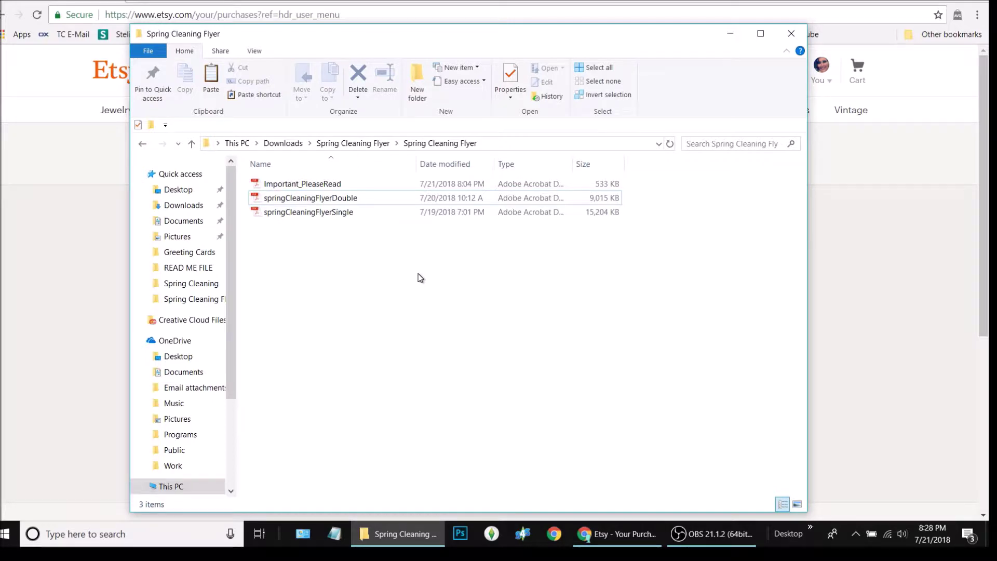
# - Bring up the context menu in the Spring Cleaning Flyer folder, then dismiss it
pyautogui.rightClick(281, 343)
pyautogui.click(350, 263)
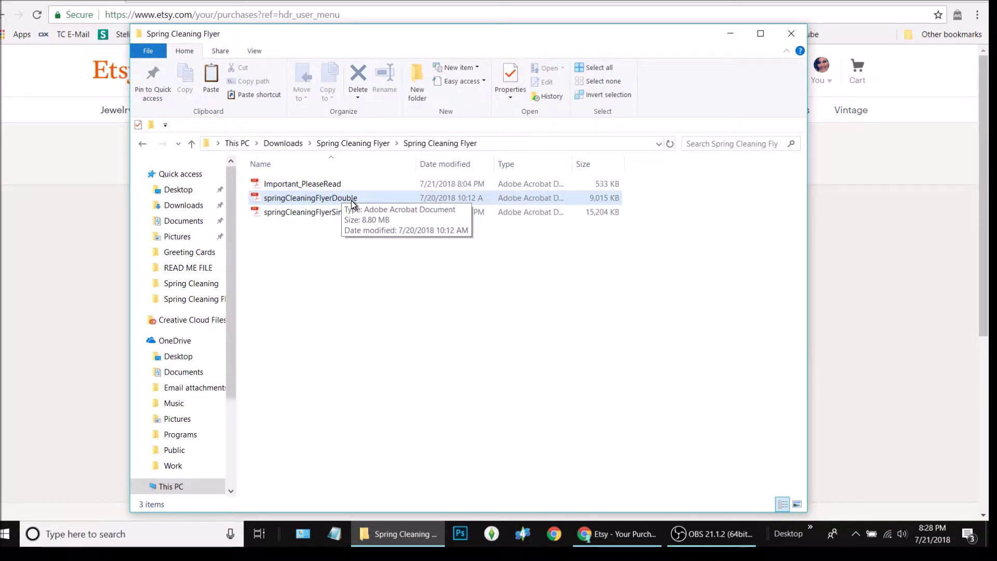
# - Open Important_PleaseRead, read through its instructions and font requirements, and zoom out three steps
pyautogui.doubleClick(338, 186)
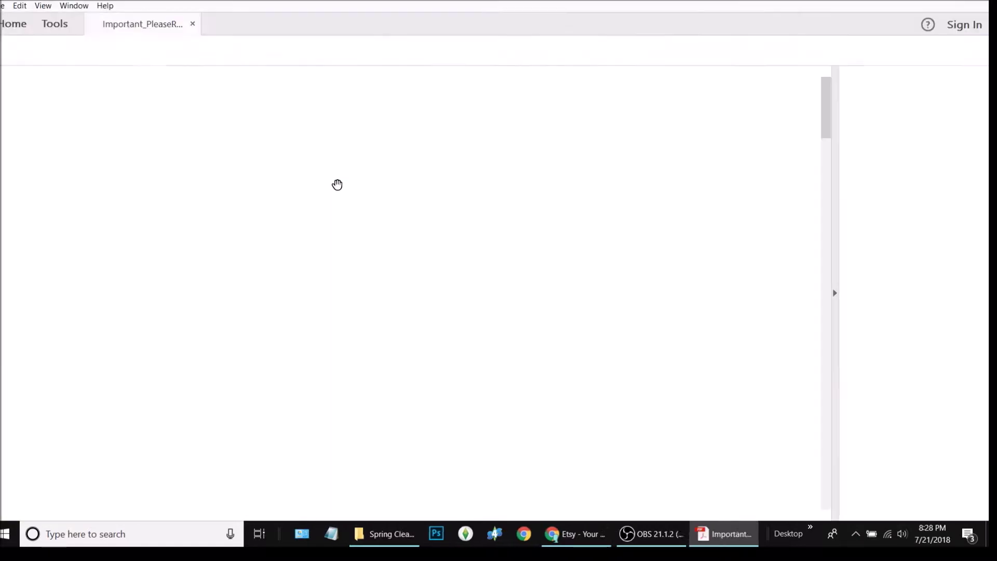
pyautogui.scroll(-5, 422, 279)
pyautogui.scroll(-5, 540, 341)
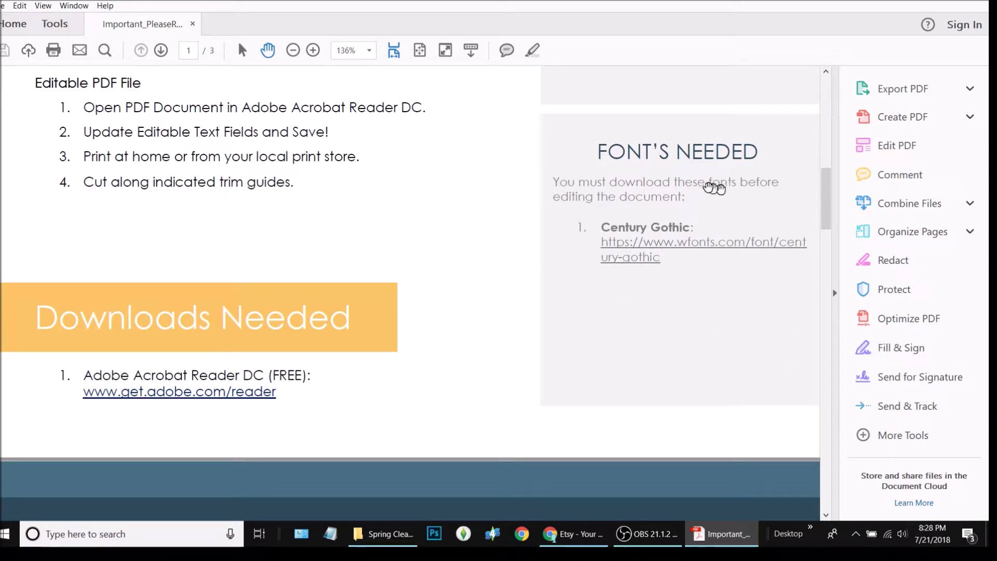
pyautogui.scroll(10, 545, 387)
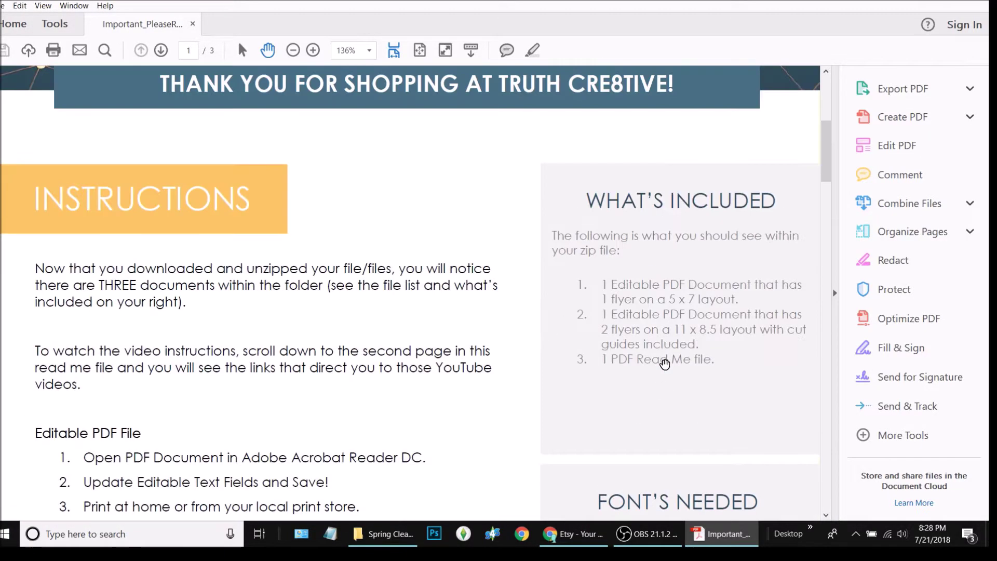
pyautogui.scroll(-10, 638, 395)
pyautogui.scroll(-1, 559, 473)
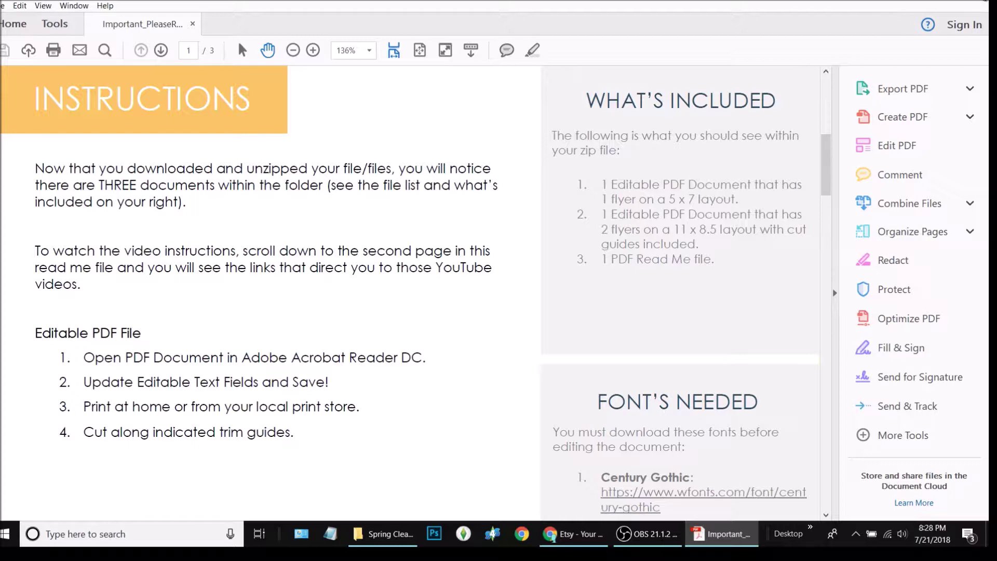
pyautogui.click(293, 50)
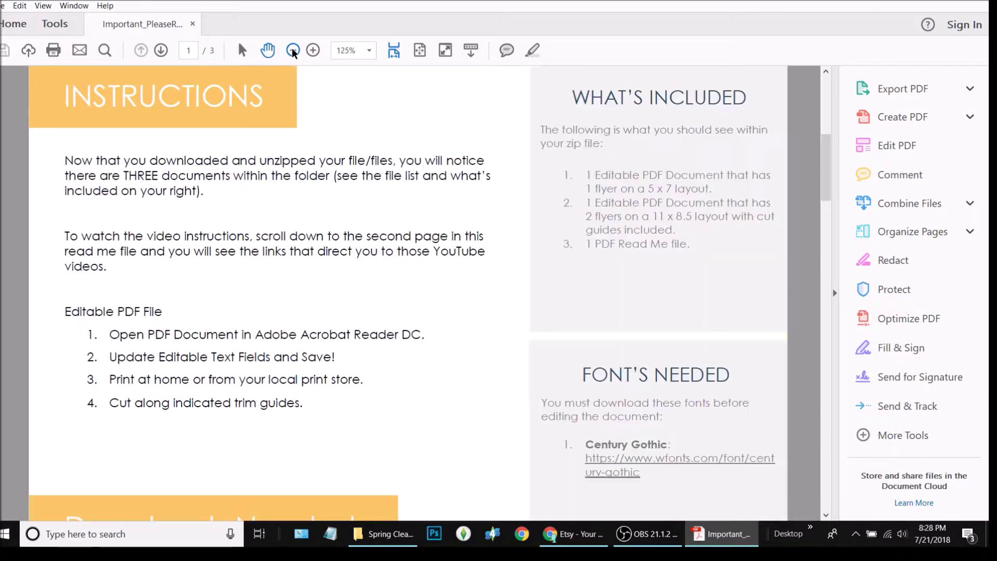
pyautogui.click(293, 50)
pyautogui.click(293, 50)
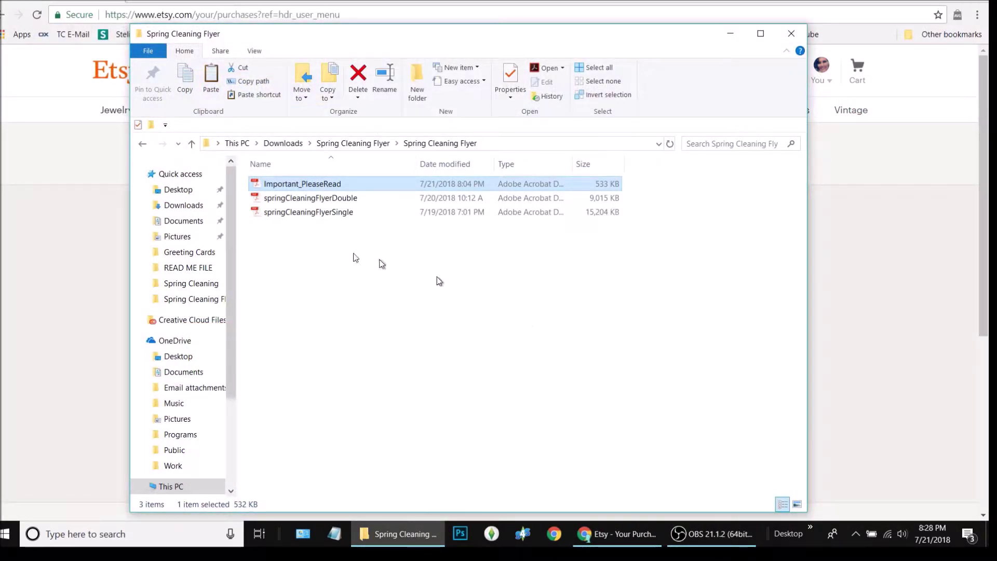
# - Open springCleaningFlyerDouble with Google Chrome from the file's Open with menu
pyautogui.click(312, 198)
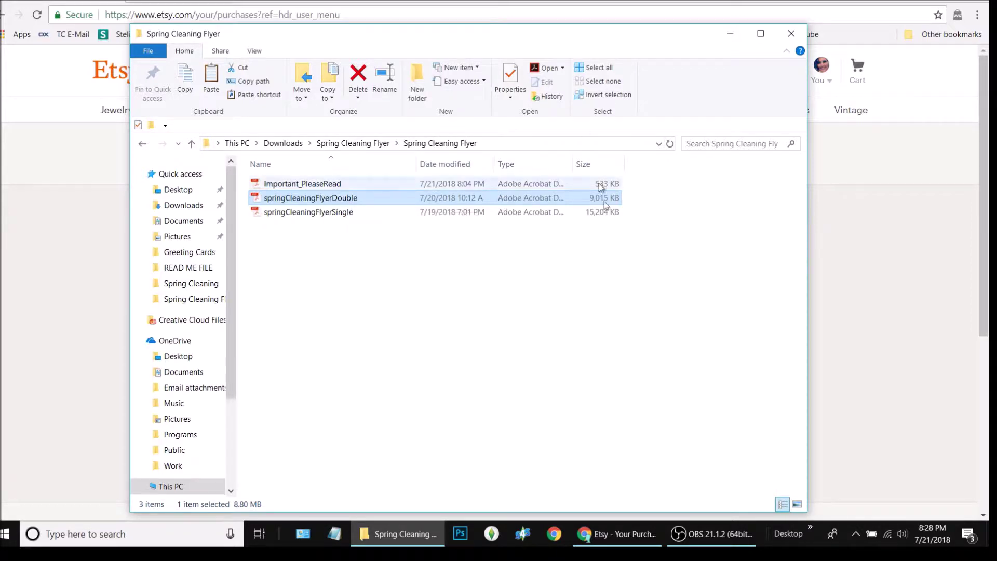
pyautogui.rightClick(310, 198)
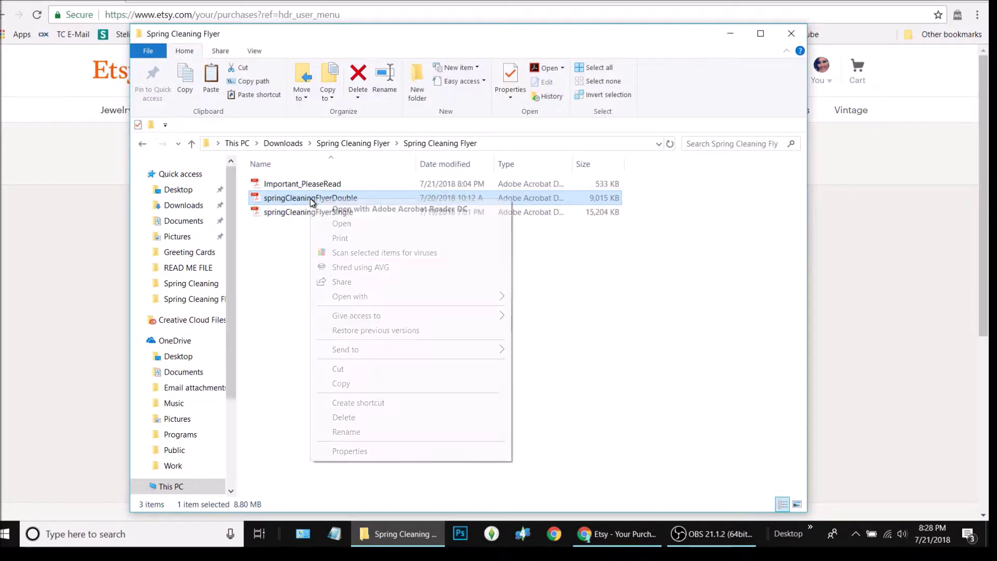
pyautogui.moveTo(387, 296)
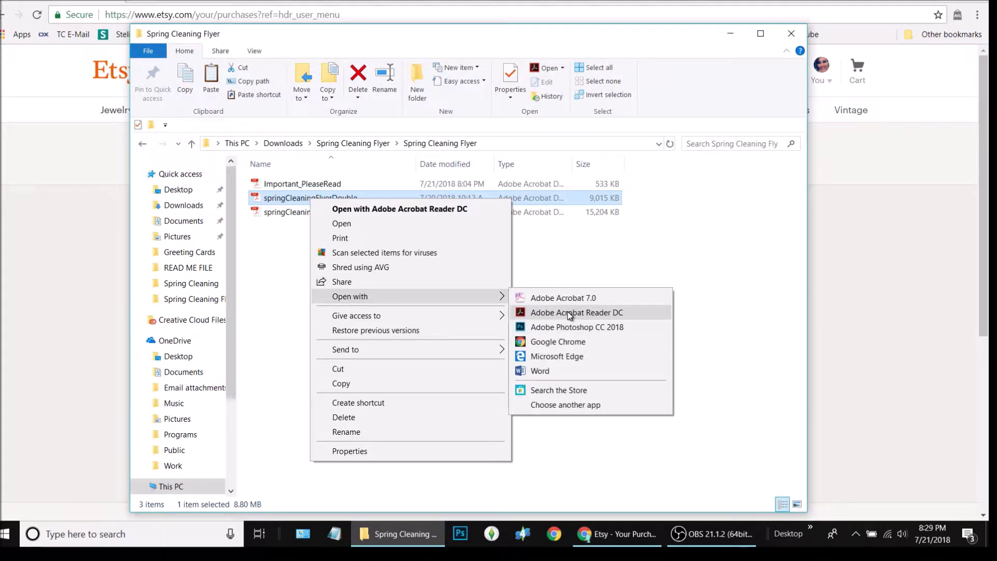
pyautogui.click(566, 340)
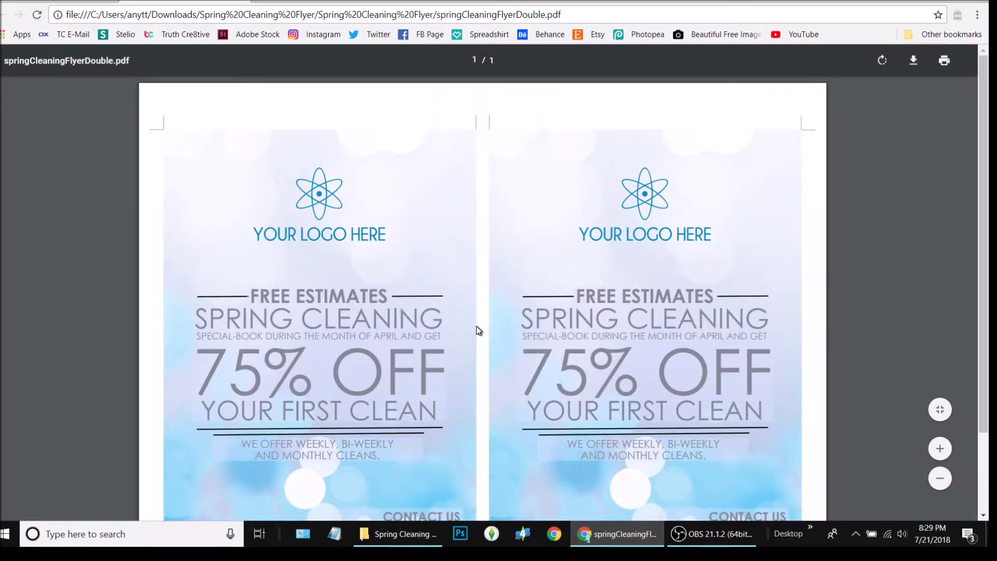
pyautogui.scroll(-2, 476, 326)
pyautogui.scroll(2, 475, 325)
pyautogui.click(322, 202)
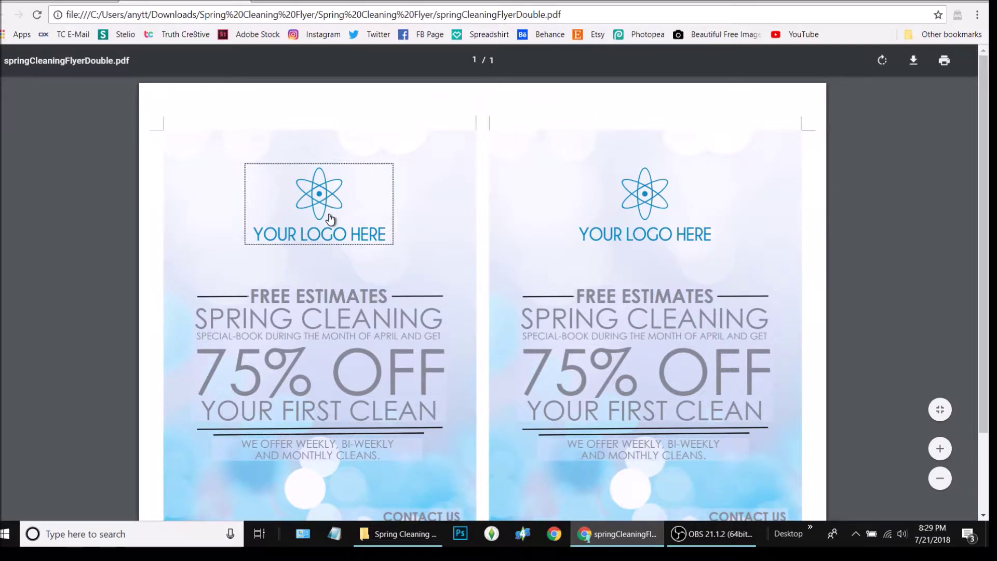
pyautogui.click(392, 255)
pyautogui.click(356, 230)
pyautogui.scroll(-3, 465, 216)
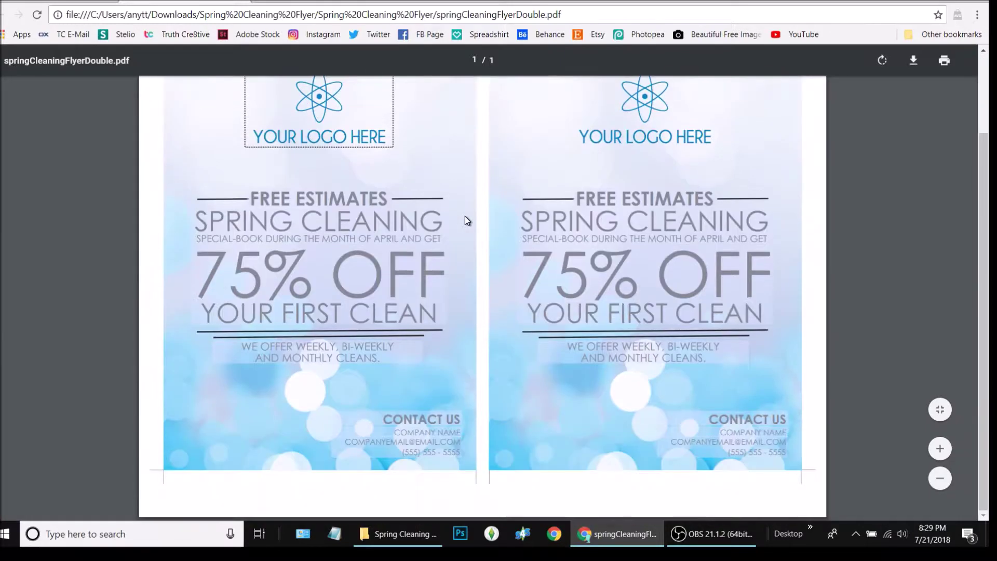
pyautogui.click(651, 109)
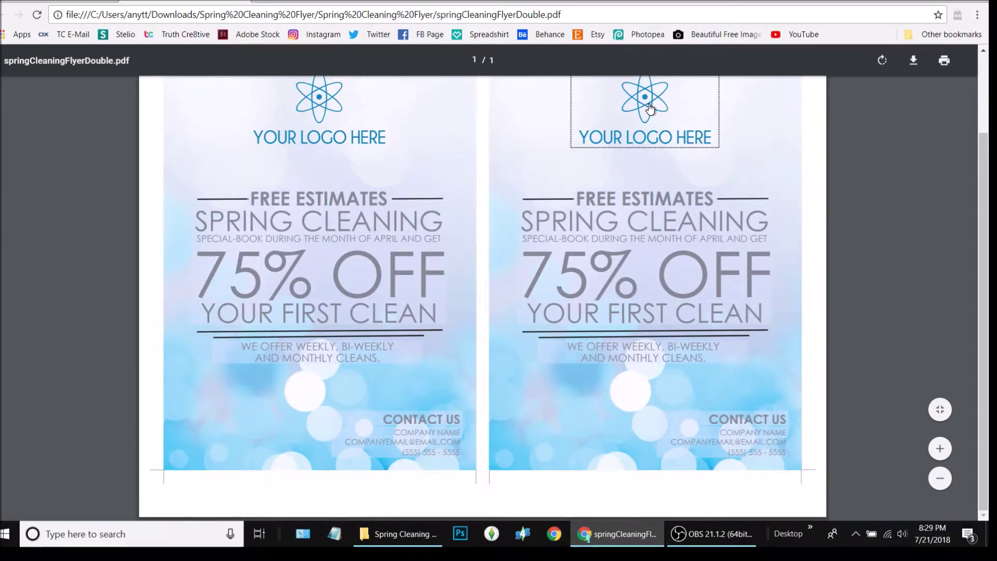
pyautogui.scroll(3, 649, 187)
pyautogui.scroll(-3, 622, 217)
pyautogui.click(300, 198)
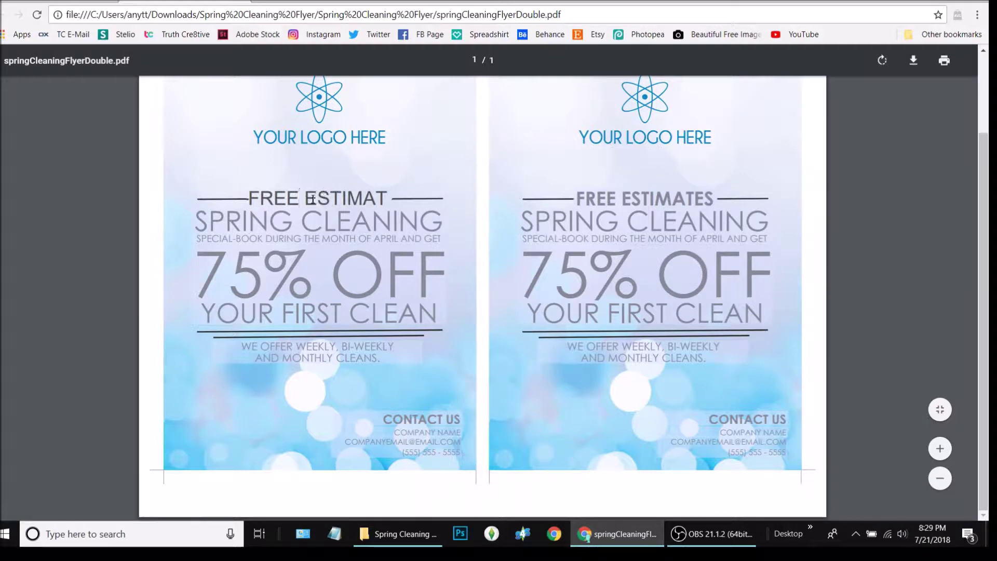
pyautogui.click(274, 381)
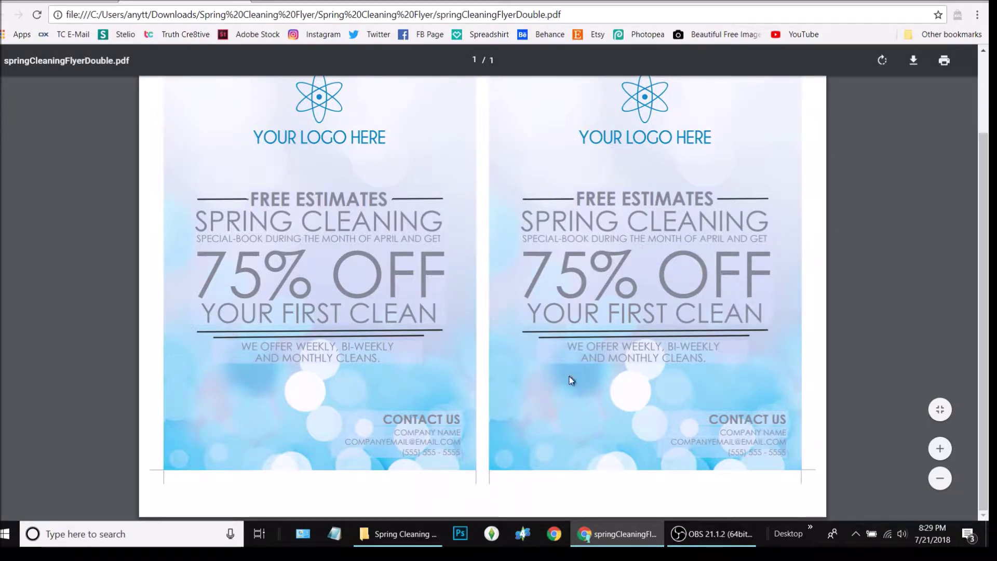
pyautogui.scroll(3, 570, 382)
pyautogui.click(336, 293)
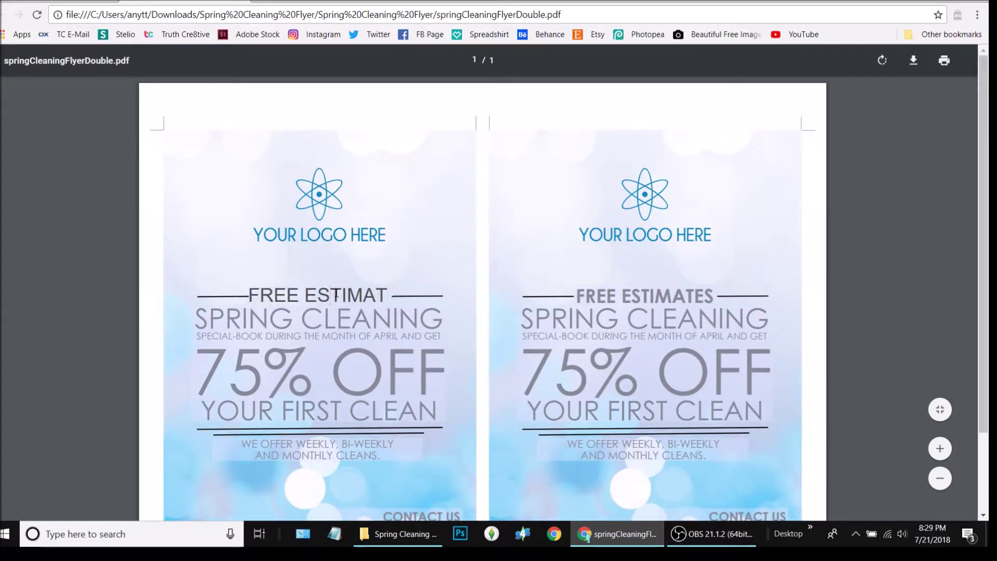
# - Replace the FREE ESTIMATES heading with FREE DESIGNS and commit it so both copies update
pyautogui.hotkey('ctrl', 'a')
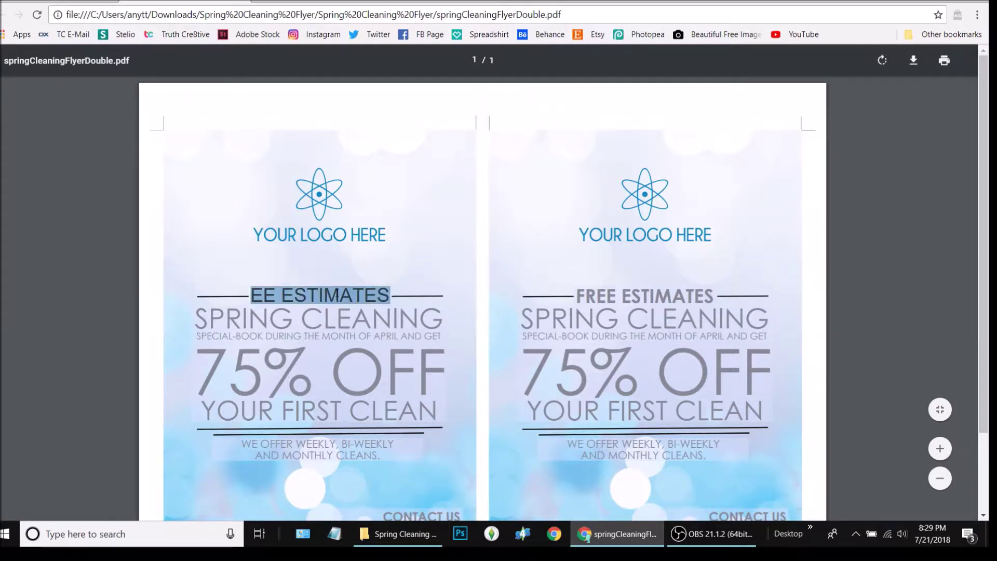
pyautogui.write('Fr')
pyautogui.press('BackSpace')
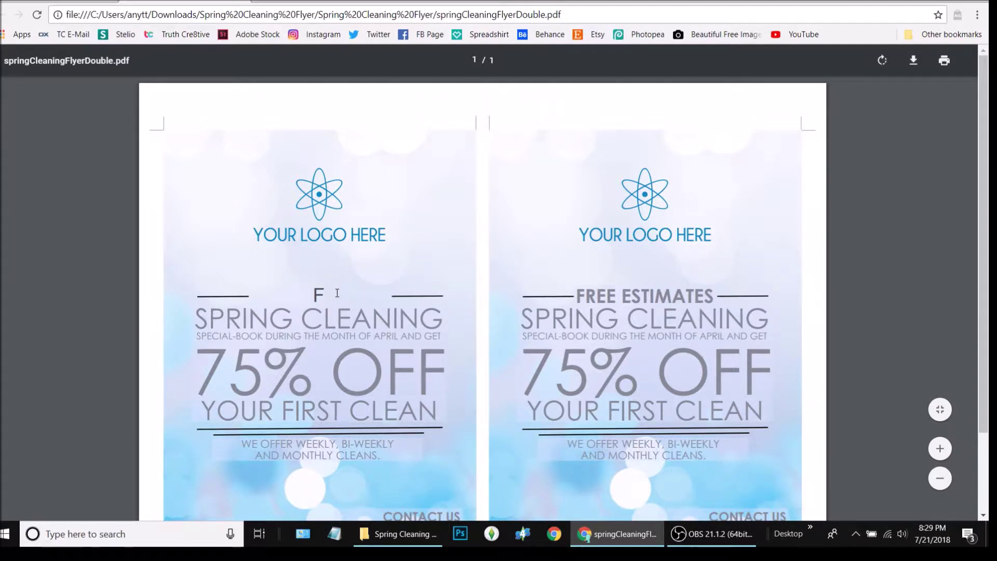
pyautogui.write('REED')
pyautogui.press('BackSpace')
pyautogui.write('DESIGNS')
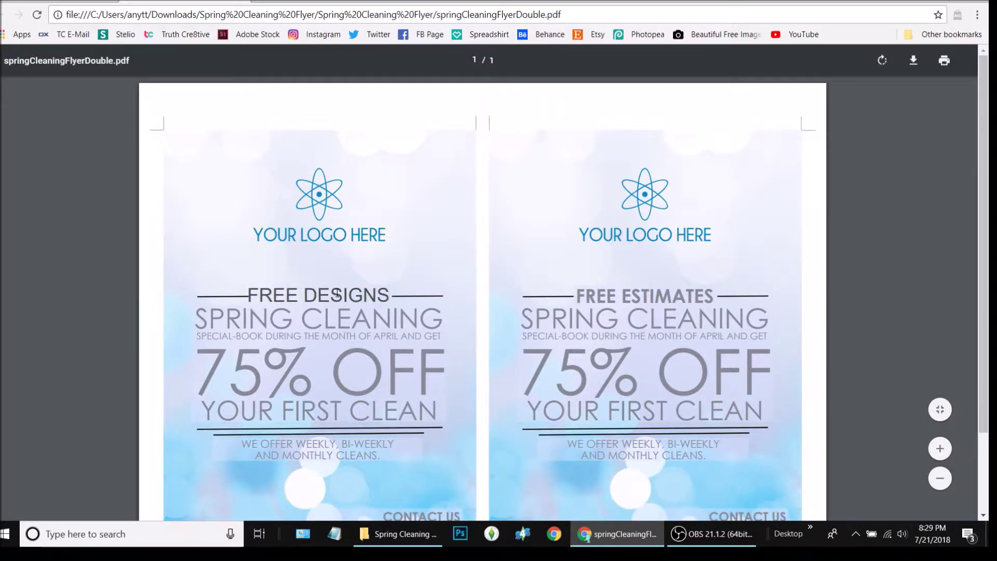
pyautogui.click(278, 410)
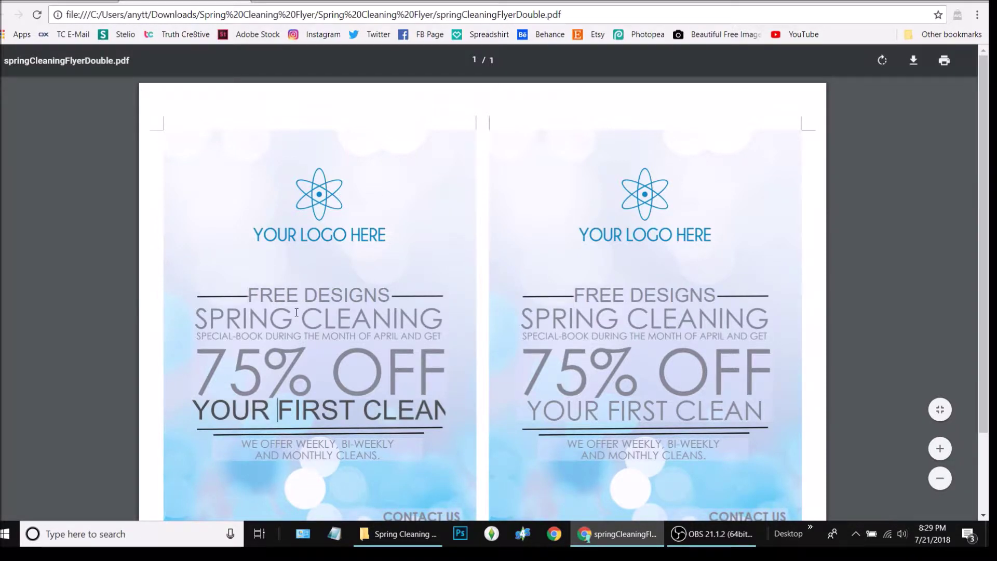
# - Remove the trailing S so the heading reads FREE DESIGN
pyautogui.click(308, 295)
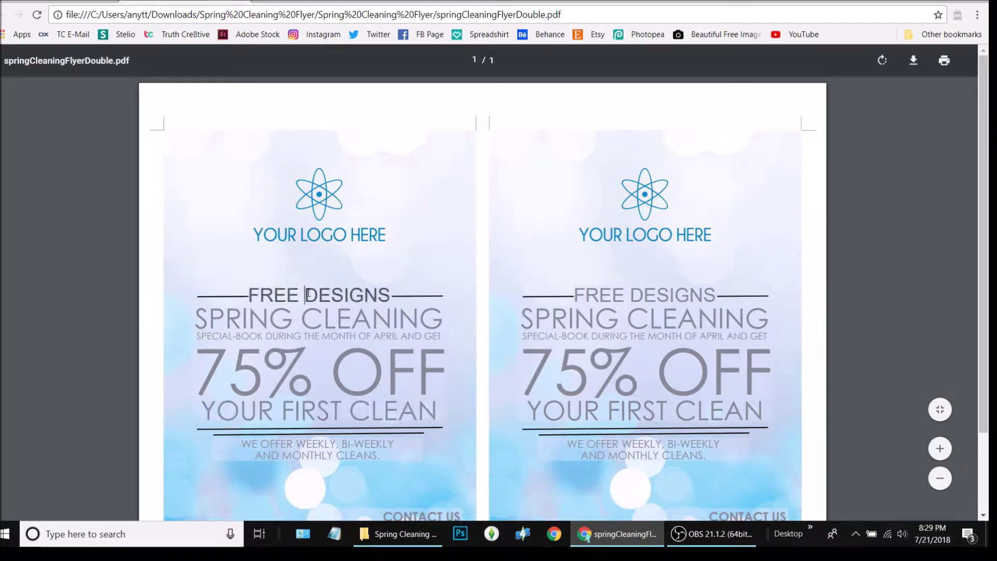
pyautogui.click(260, 319)
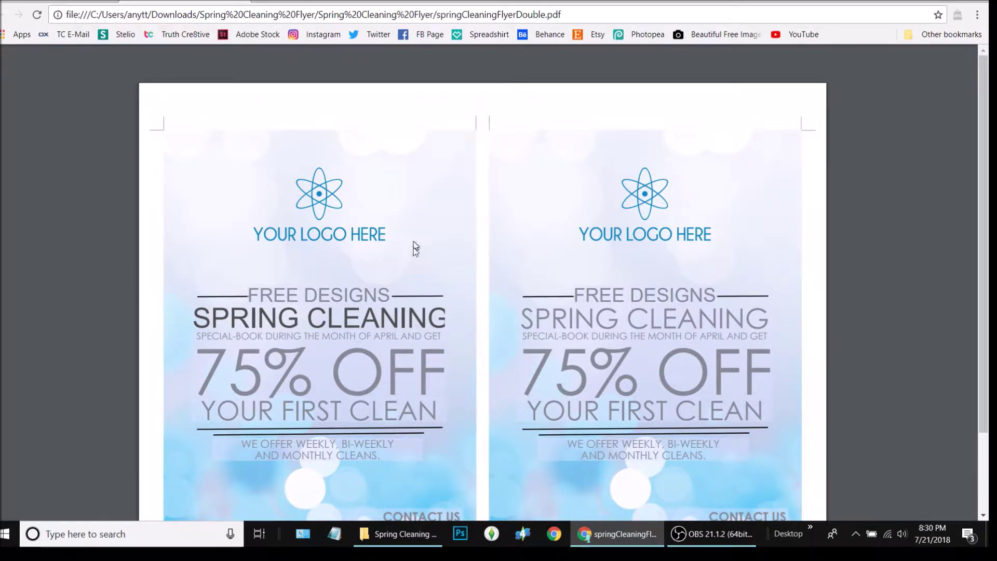
pyautogui.click(386, 292)
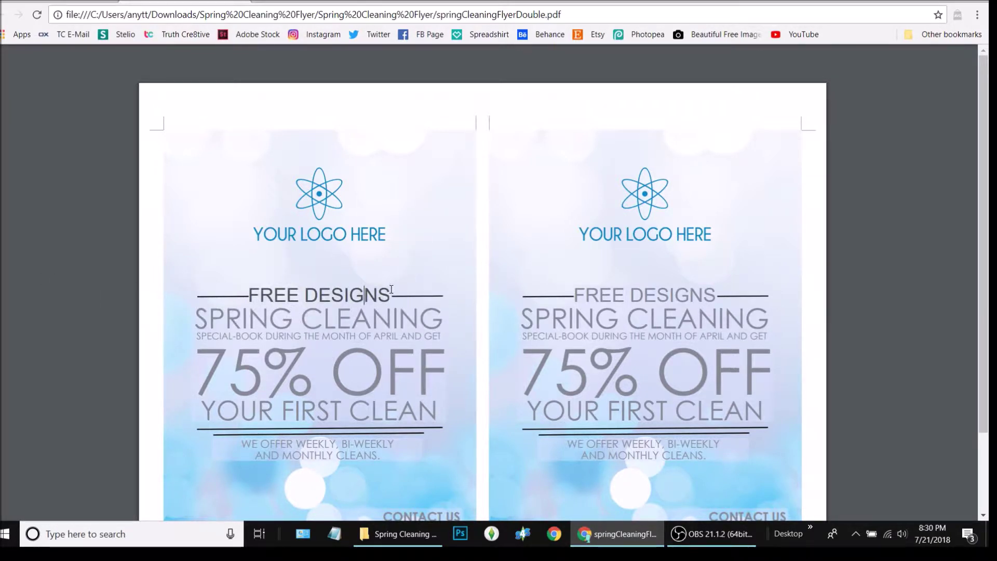
pyautogui.click(389, 295)
pyautogui.press('BackSpace')
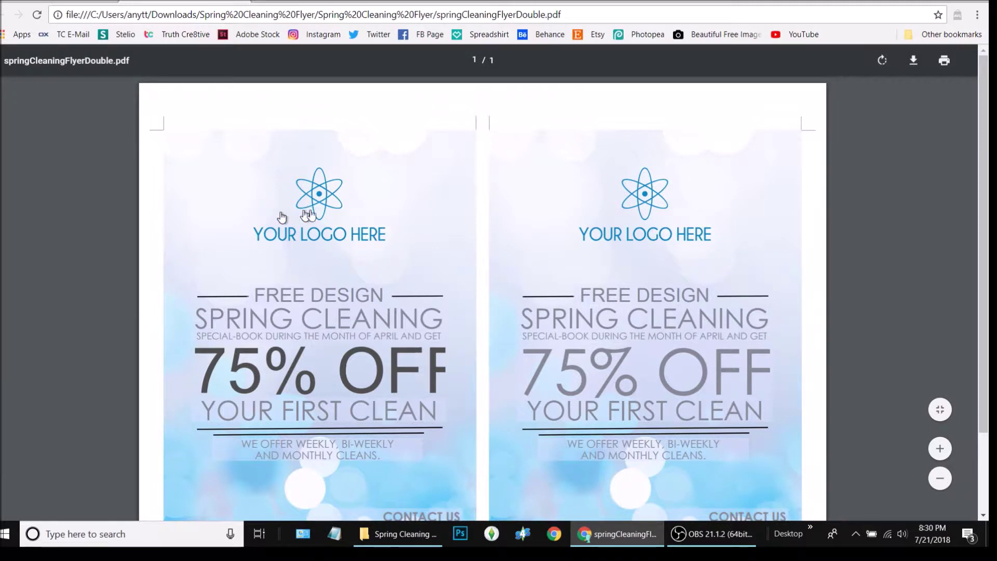
# - Overwrite the SPRING CLEANING line with new headline wording and commit it with Tab
pyautogui.click(391, 311)
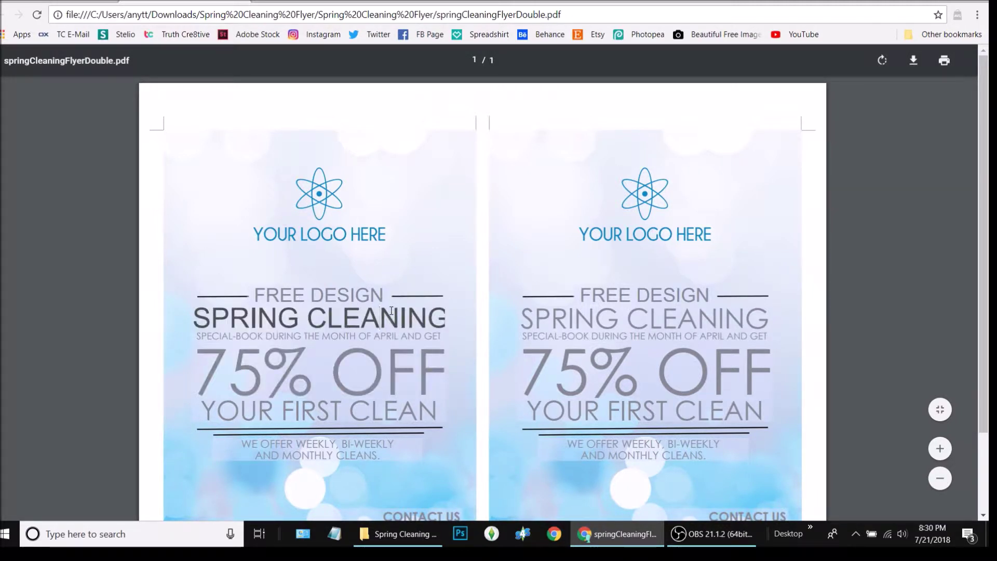
pyautogui.hotkey('ctrl', 'a')
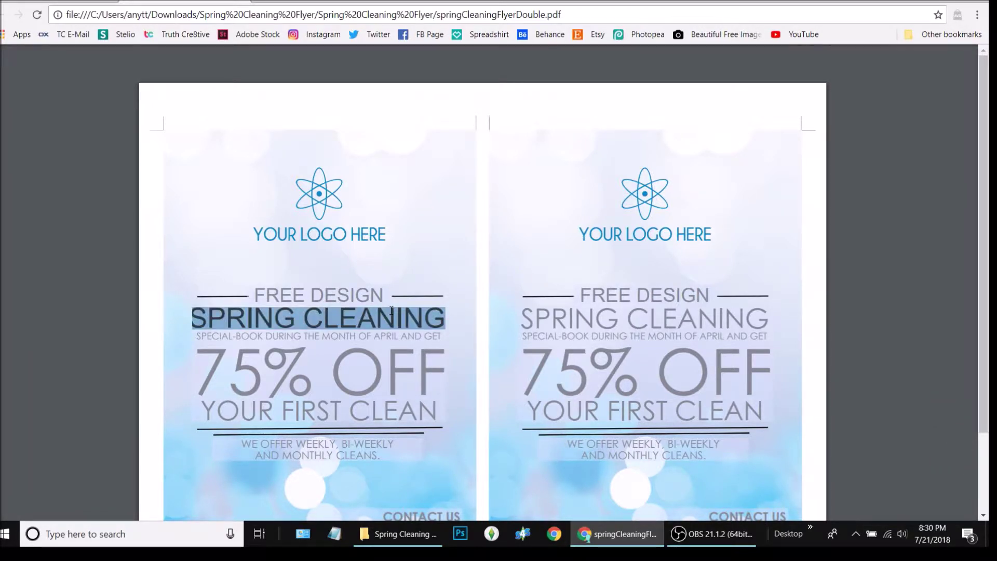
pyautogui.write('FOR A')
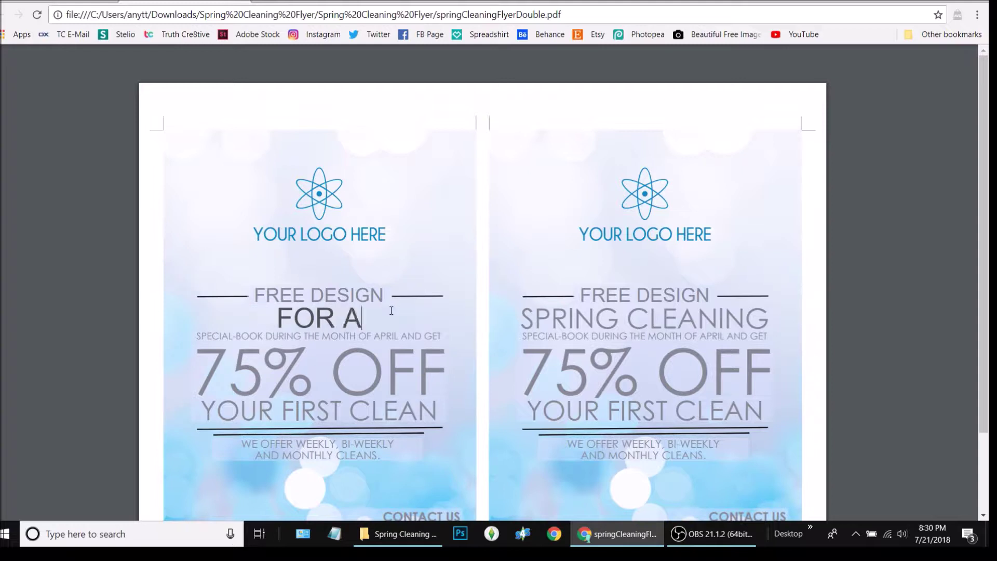
pyautogui.write('LL FRIENDS')
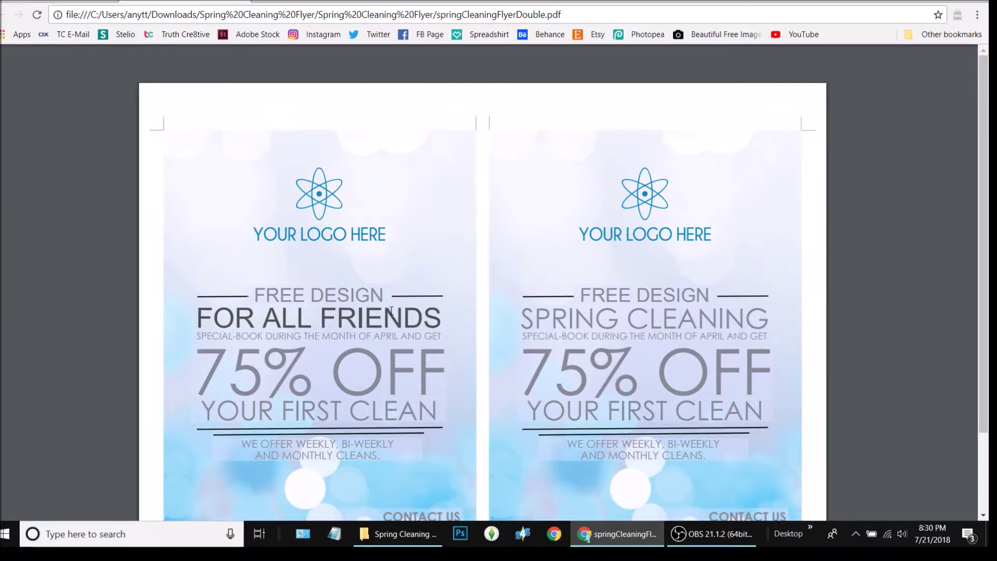
pyautogui.press('BackSpace')
pyautogui.press('BackSpace')
pyautogui.press('BackSpace')
pyautogui.press('BackSpace')
pyautogui.press('BackSpace')
pyautogui.press('BackSpace')
pyautogui.press('BackSpace')
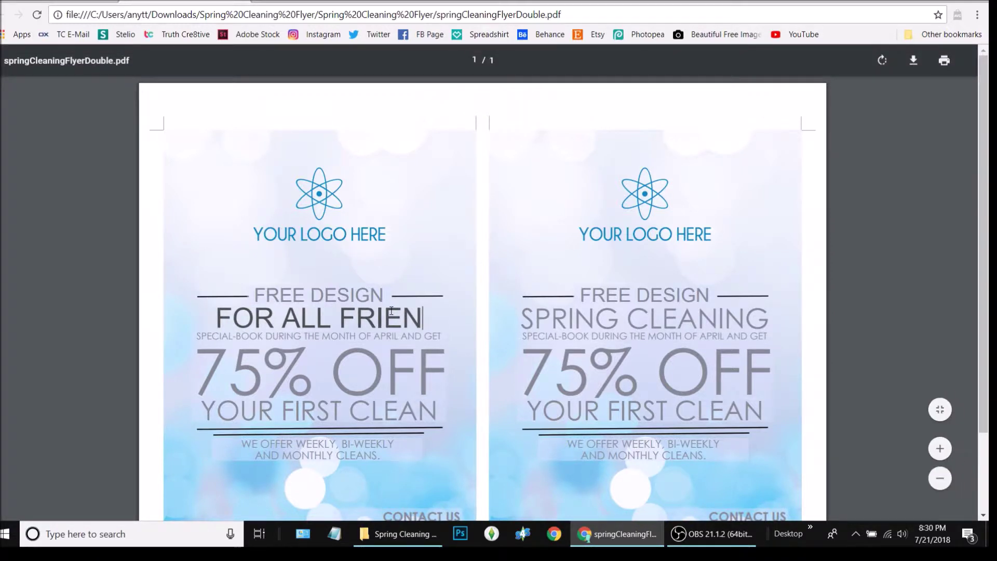
pyautogui.write('MY FRIENDS')
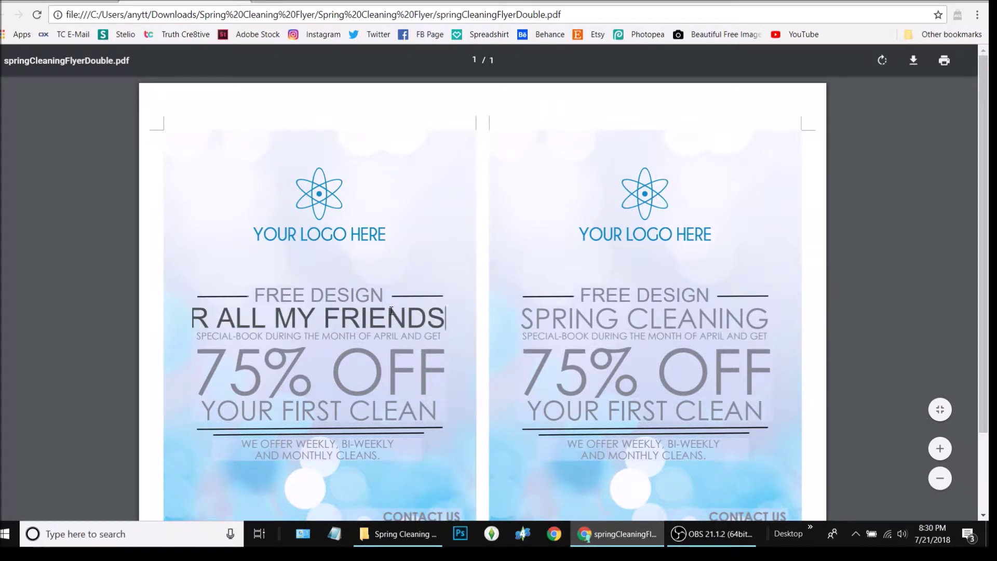
pyautogui.press('Tab')
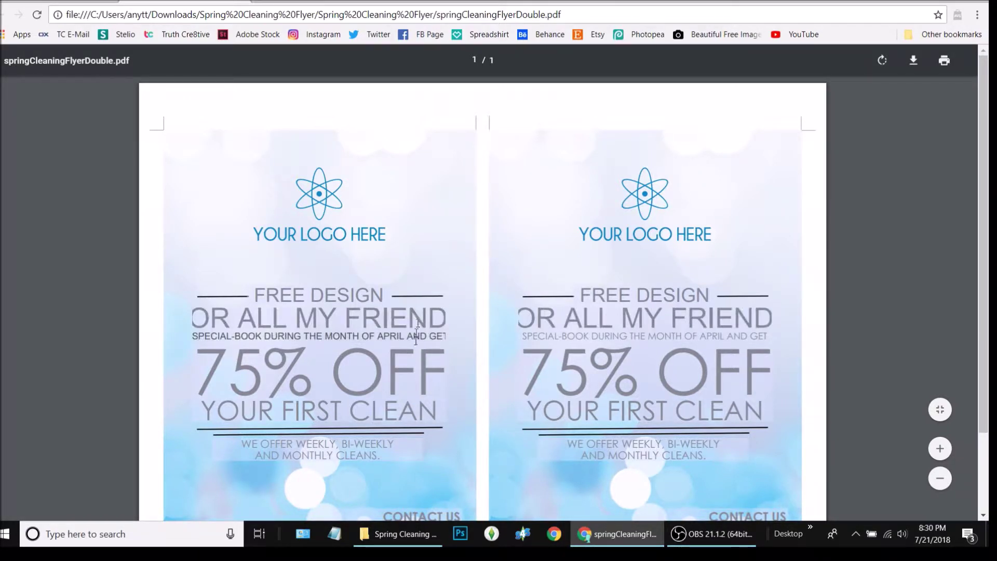
# - Retype the headline as FOR YOU FRIENDS, then change YOU to ALL
pyautogui.click(415, 320)
pyautogui.hotkey('ctrl', 'a')
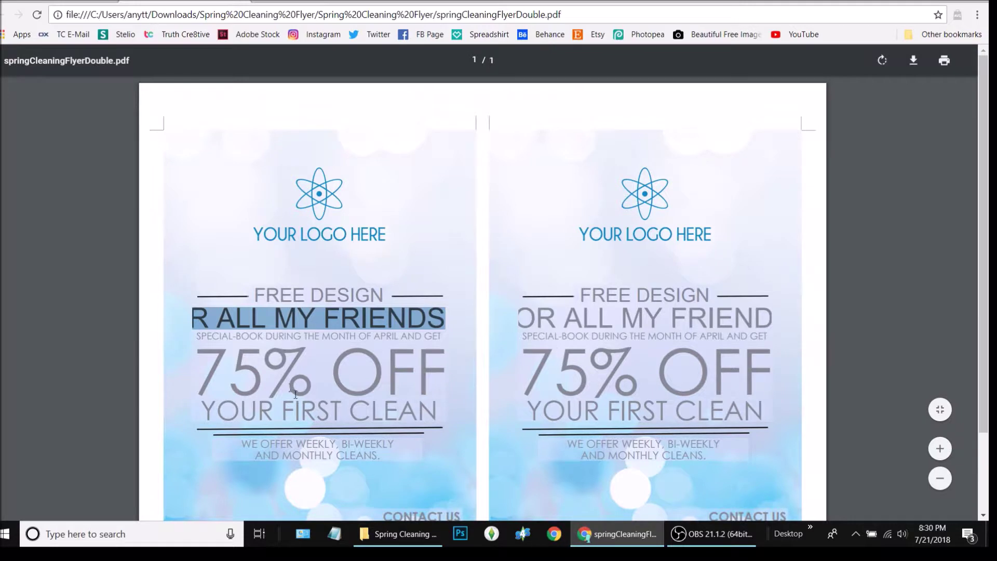
pyautogui.write('FOR')
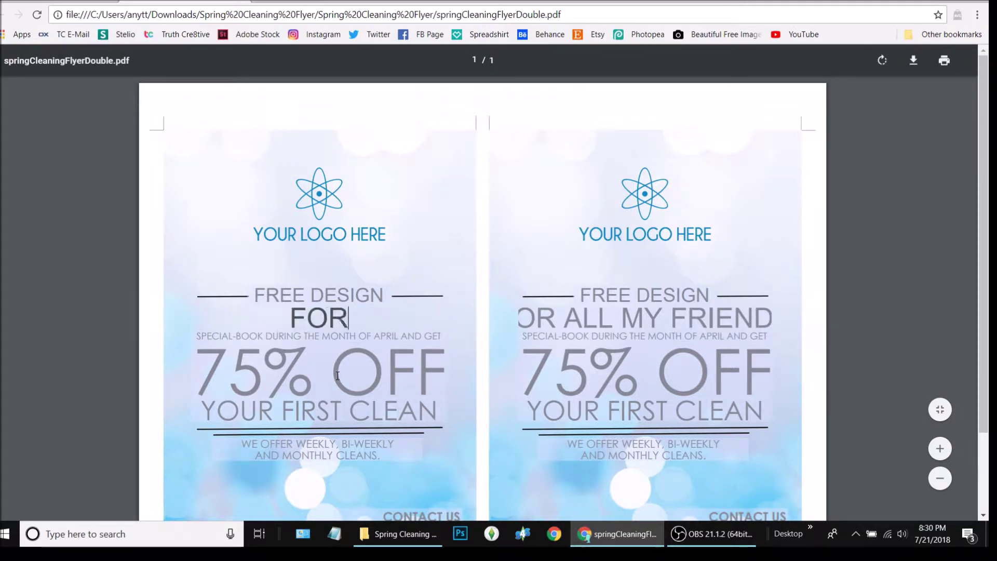
pyautogui.write(' YOU FRIENDS')
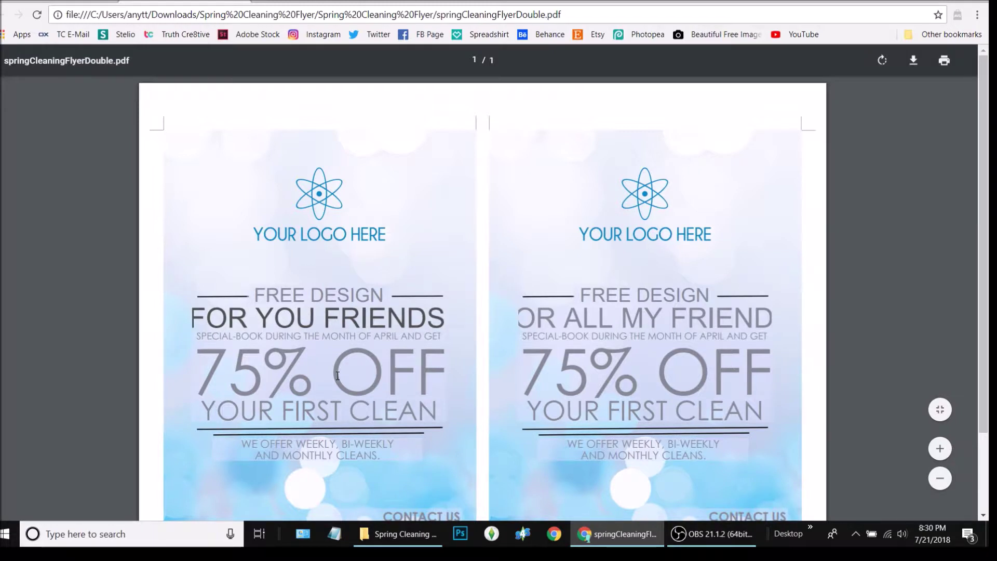
pyautogui.moveTo(314, 319); pyautogui.dragTo(264, 321)
pyautogui.write('ALL')
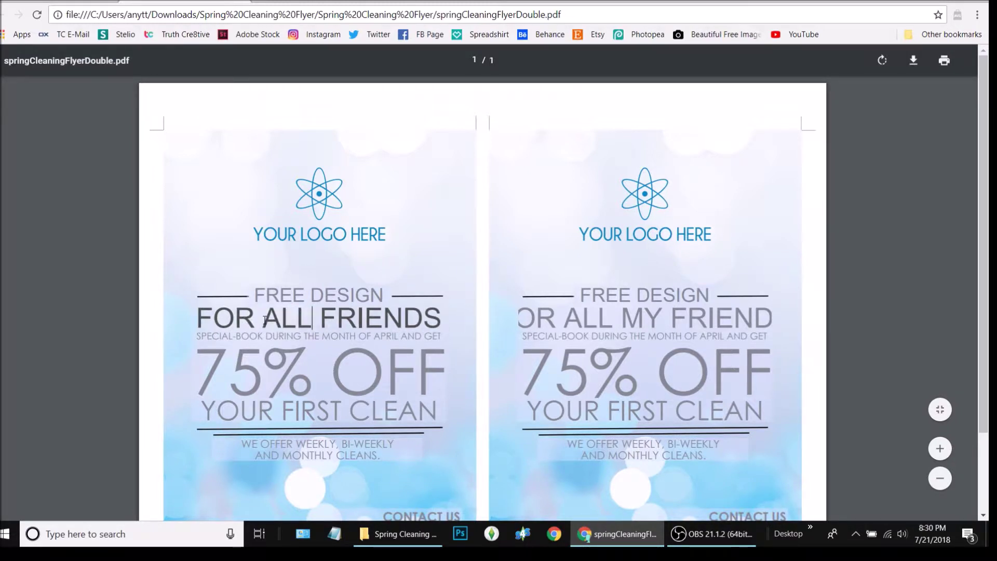
# - Overwrite the SPECIAL-BOOK subtitle with 'One time only will this work here, Ladeeedaaa.' plus extra words
pyautogui.tripleClick(270, 336)
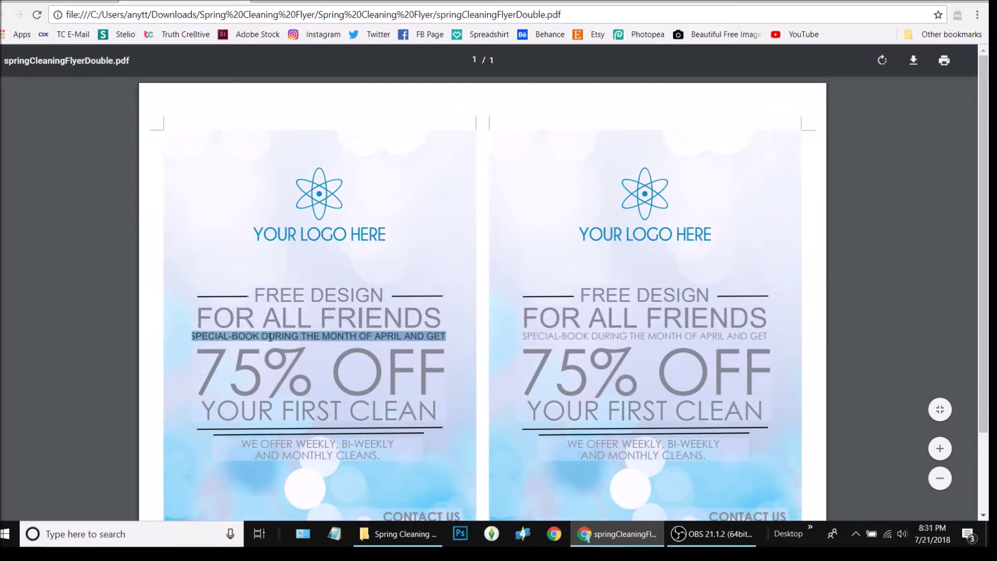
pyautogui.write('One time only will this owkr here')
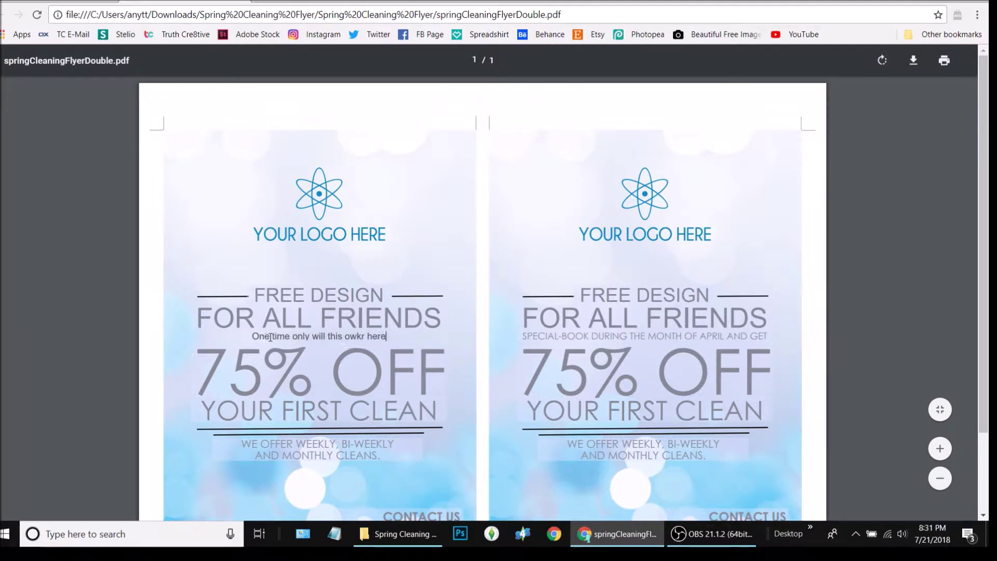
pyautogui.press('BackSpace')
pyautogui.press('BackSpace')
pyautogui.press('BackSpace')
pyautogui.press('BackSpace')
pyautogui.press('BackSpace')
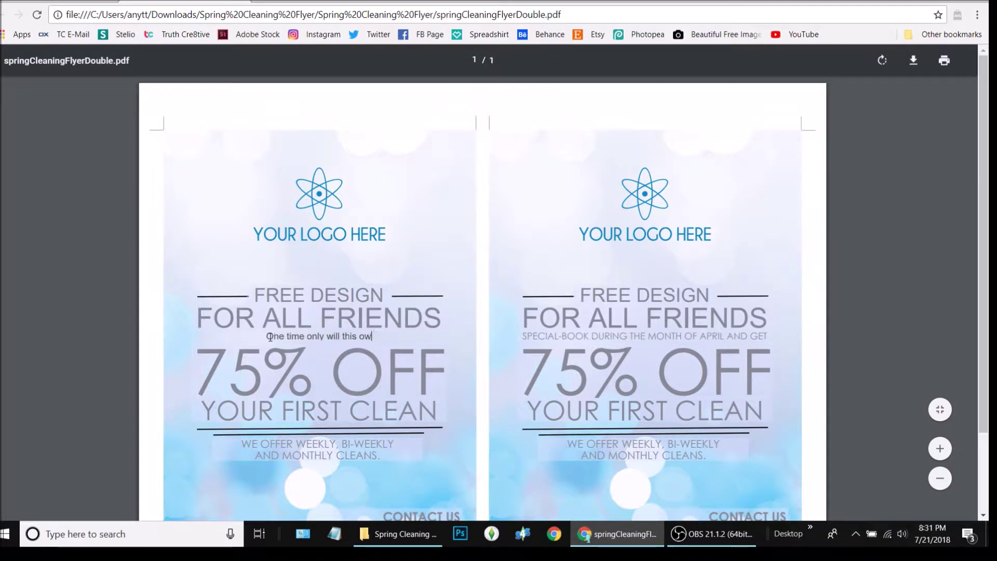
pyautogui.write('rk ')
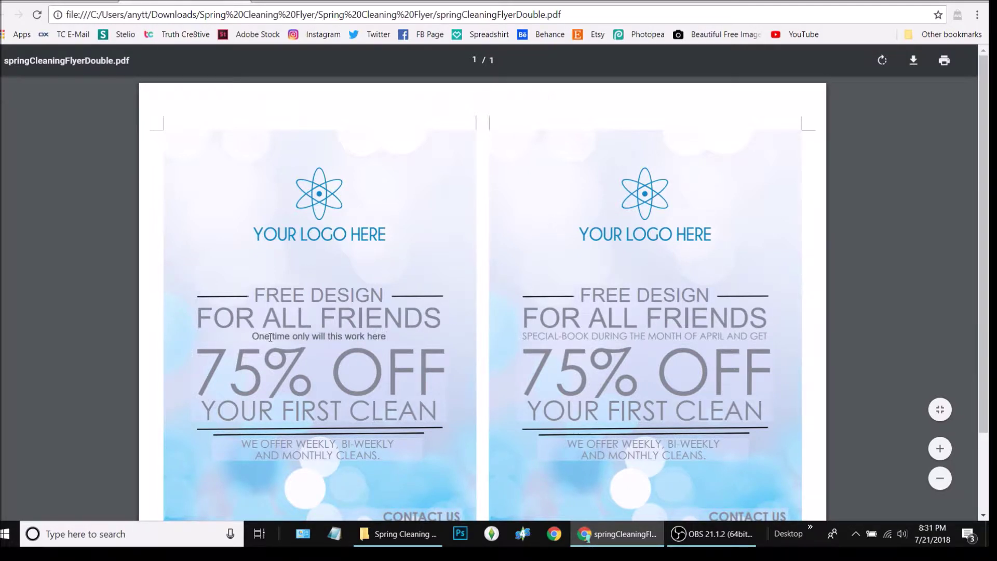
pyautogui.write('here, Lade')
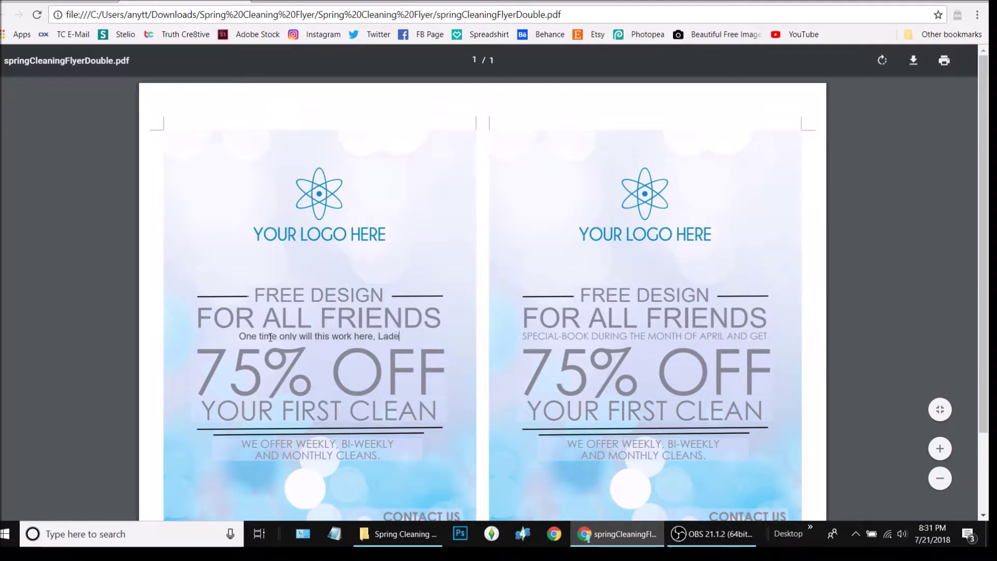
pyautogui.write('eedaaa')
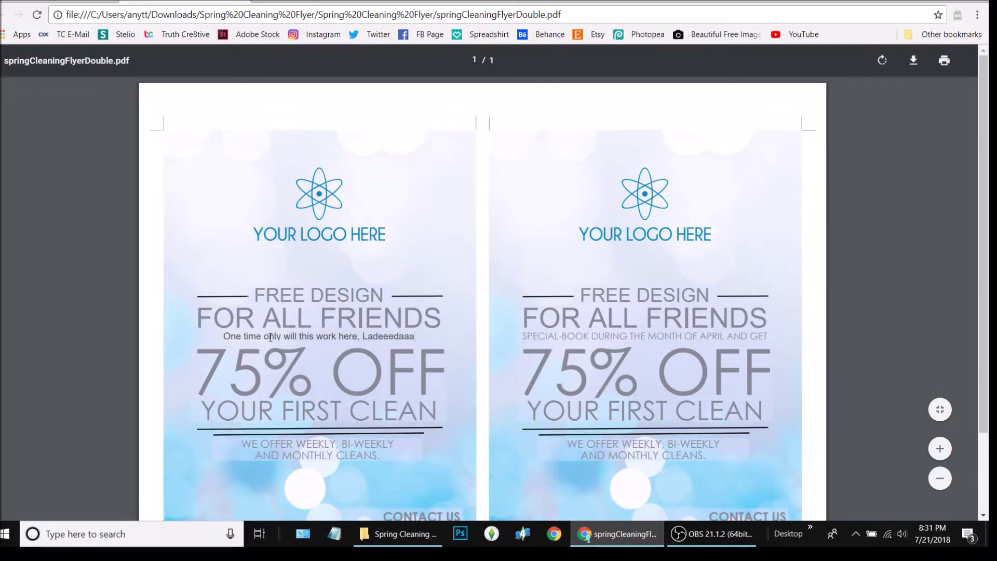
pyautogui.write('.')
pyautogui.write(' T')
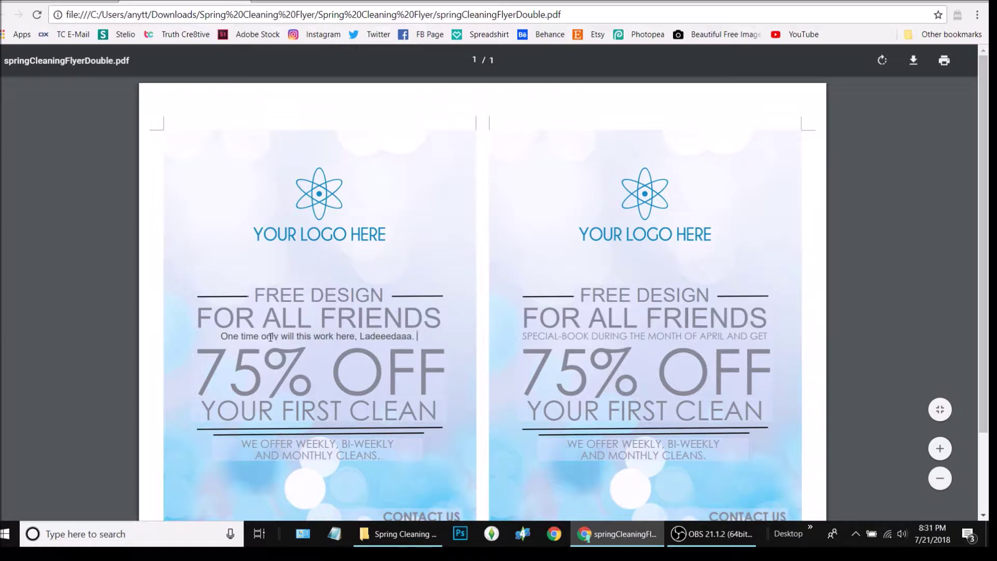
pyautogui.write('r')
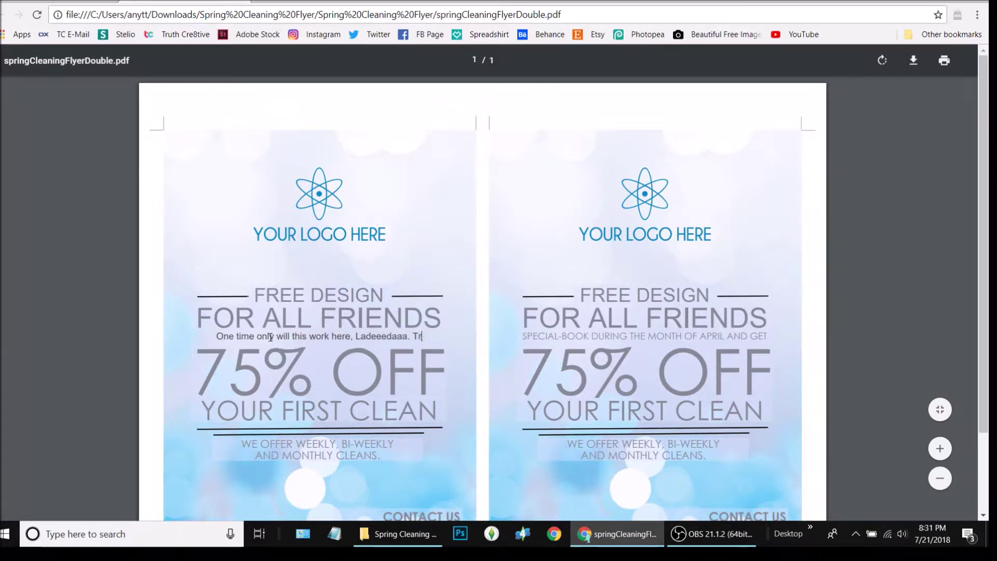
pyautogui.write('tiuning to ')
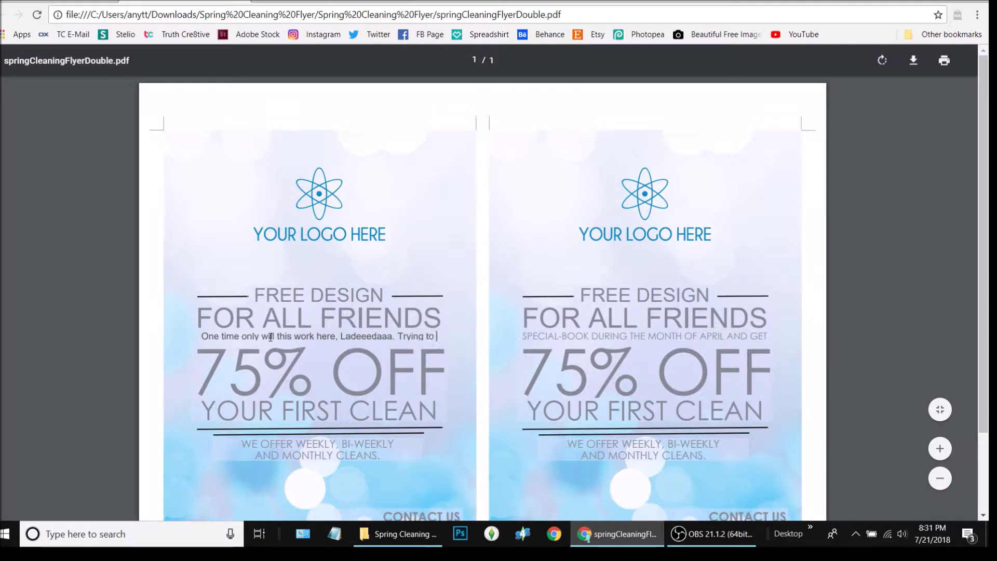
pyautogui.write('fill this')
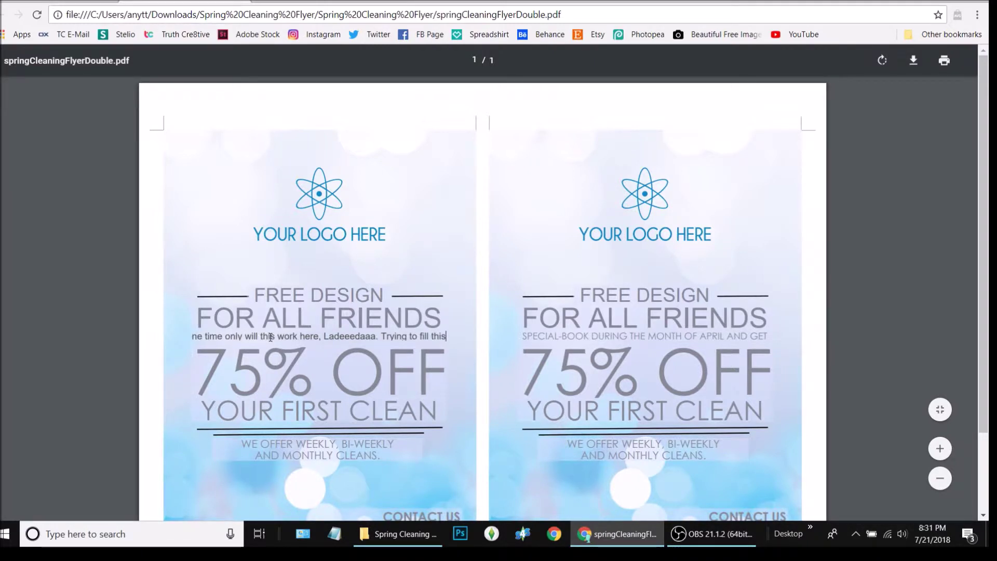
pyautogui.click(336, 370)
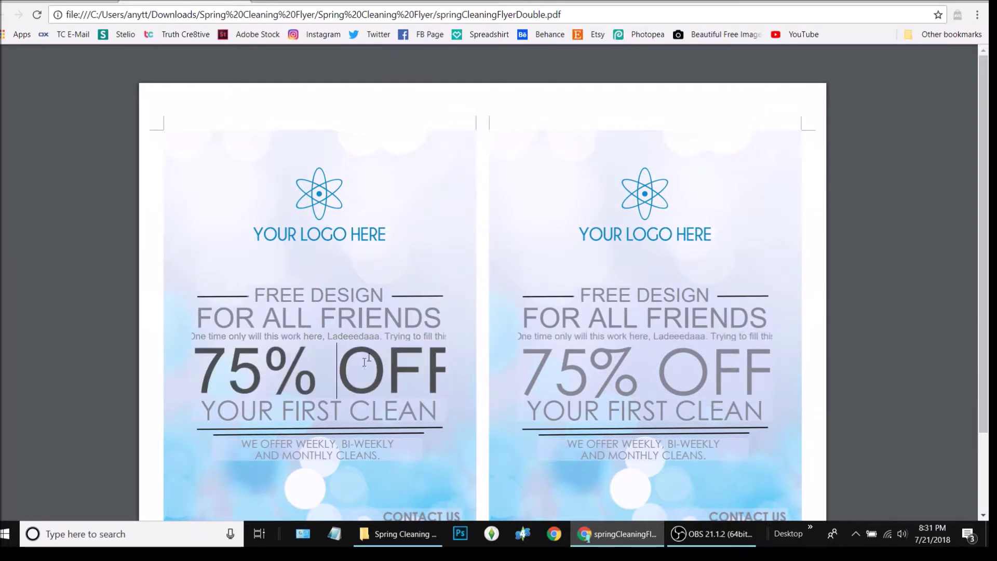
pyautogui.click(424, 336)
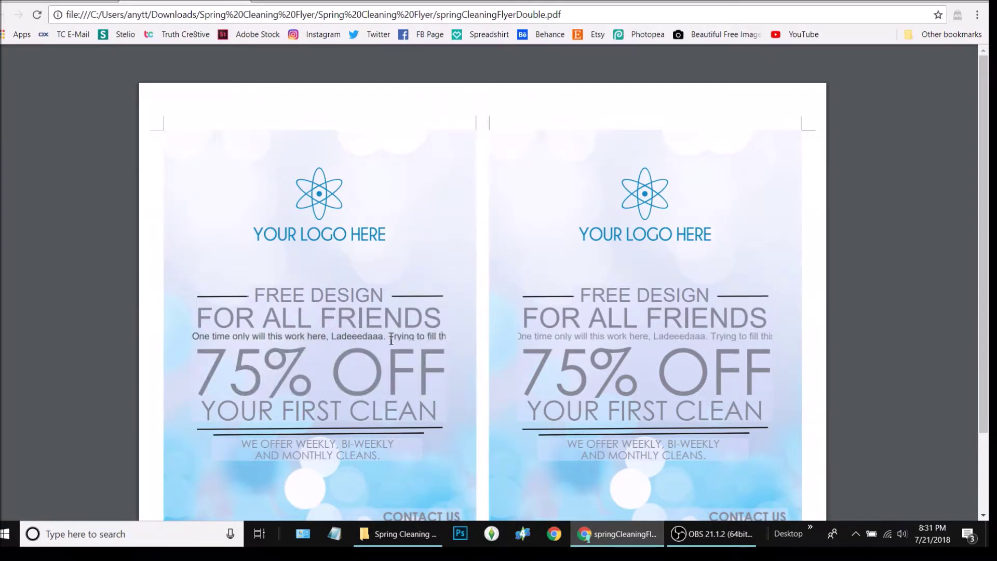
# - Delete the unfinished trailing phrase so the subtitle ends at 'Ladeeedaaa.'
pyautogui.moveTo(389, 337); pyautogui.dragTo(531, 338)
pyautogui.write('Is')
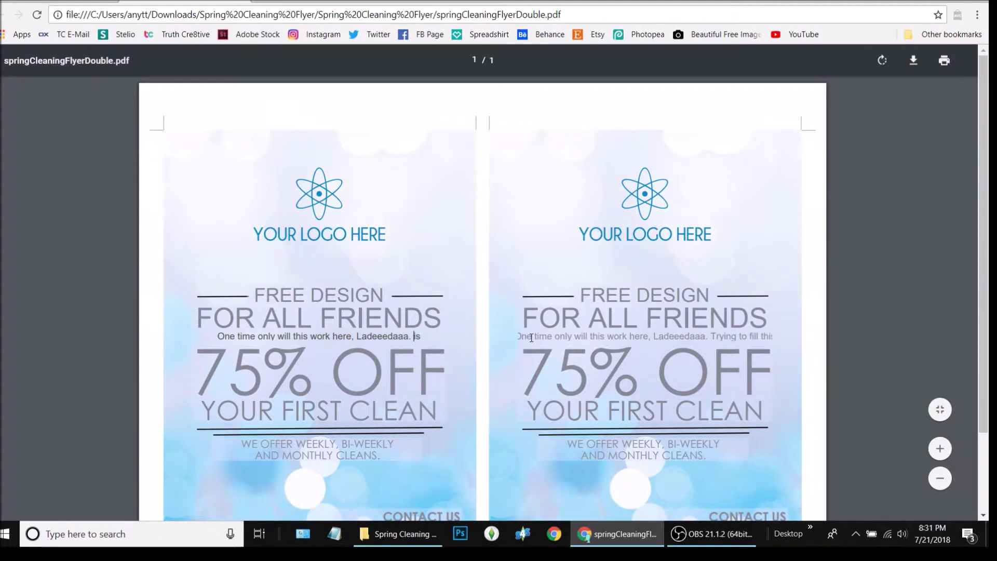
pyautogui.click(423, 335)
pyautogui.press('BackSpace')
pyautogui.press('BackSpace')
pyautogui.press('BackSpace')
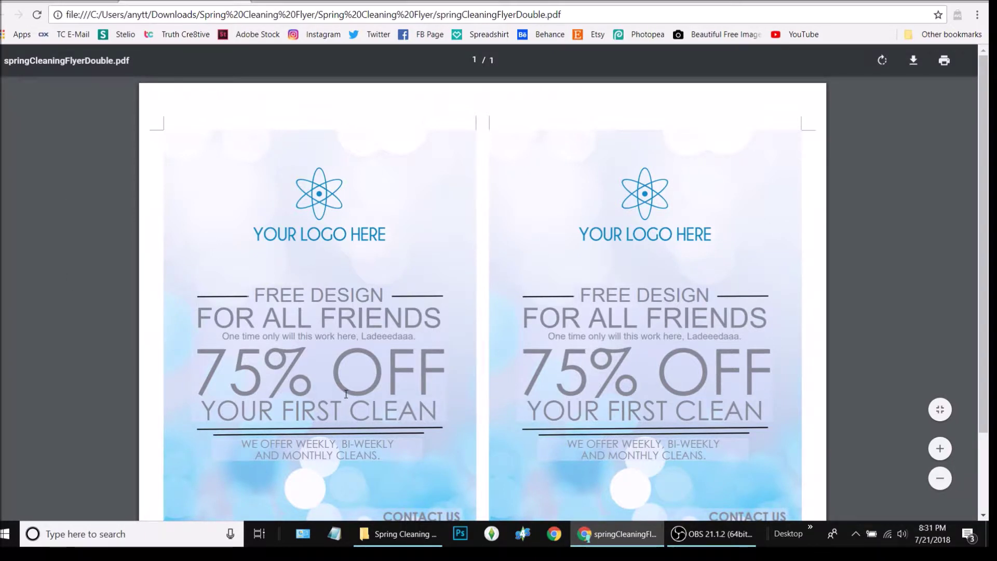
# - Replace the 7 in 75% OFF with 1 so the discount reads 15% OFF
pyautogui.click(235, 363)
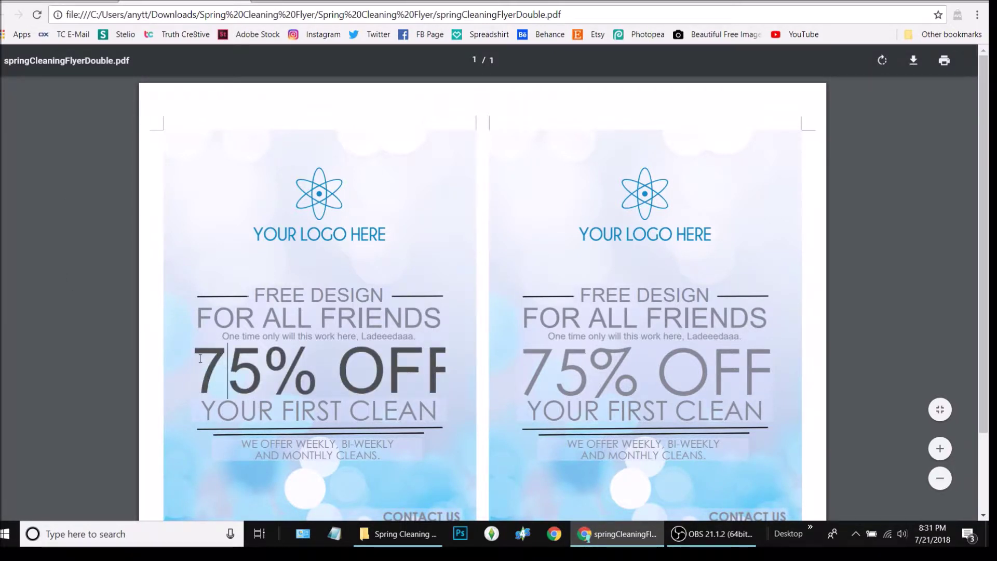
pyautogui.press('BackSpace')
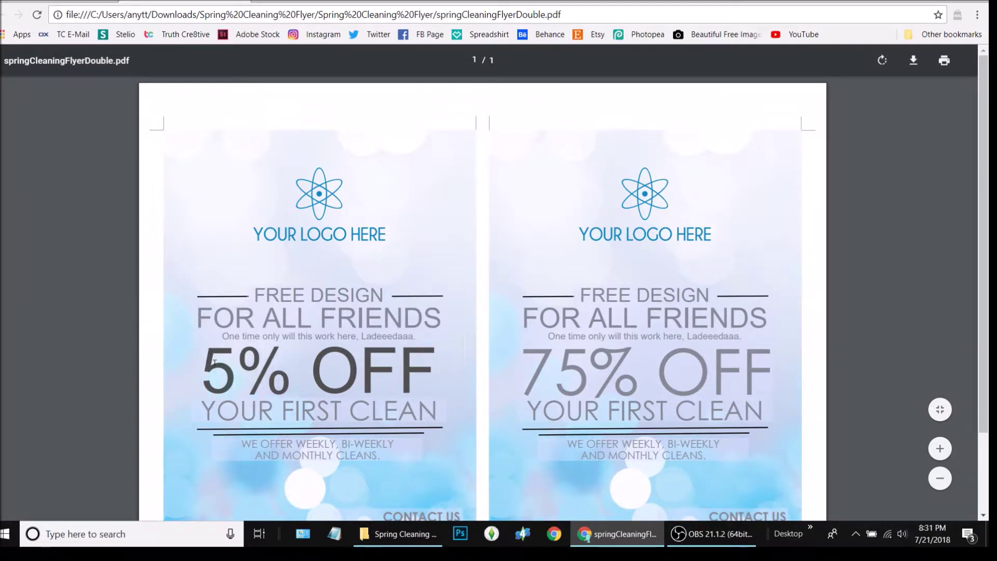
pyautogui.write('1')
pyautogui.click(194, 476)
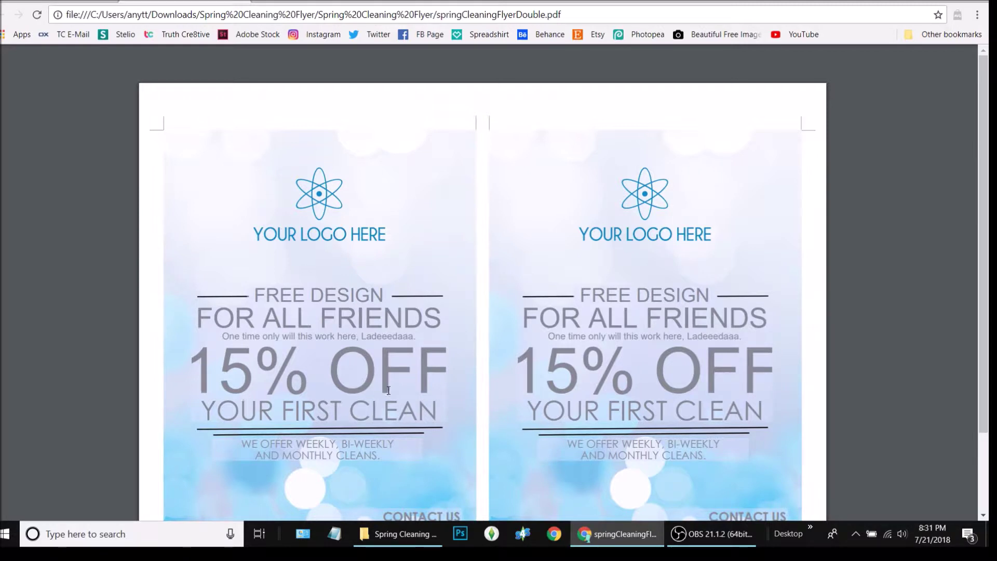
# - Change CLEAN to DESIGN in the YOUR FIRST CLEAN line
pyautogui.click(322, 401)
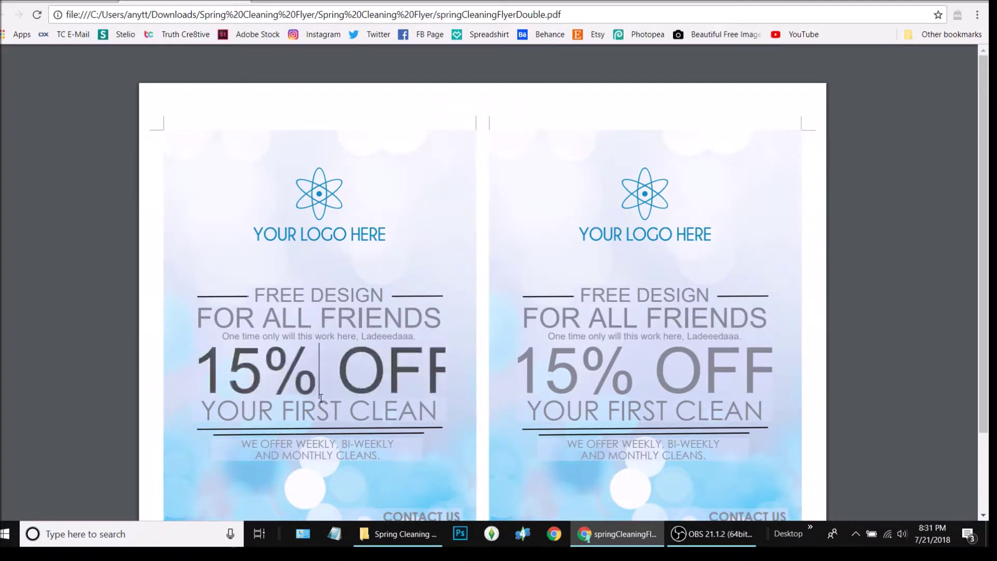
pyautogui.click(345, 414)
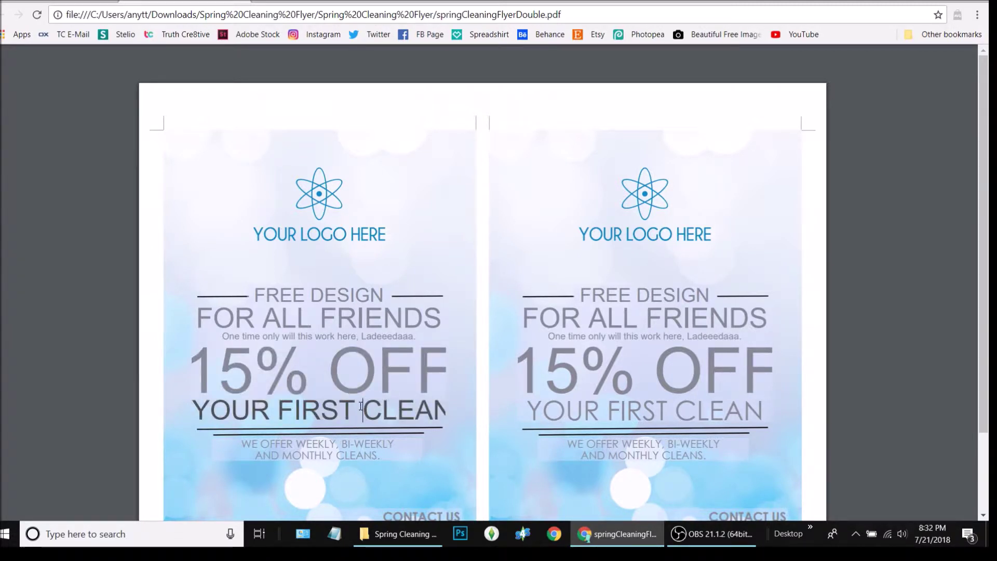
pyautogui.moveTo(355, 412); pyautogui.dragTo(527, 411)
pyautogui.moveTo(362, 412); pyautogui.dragTo(540, 423)
pyautogui.press('BackSpace')
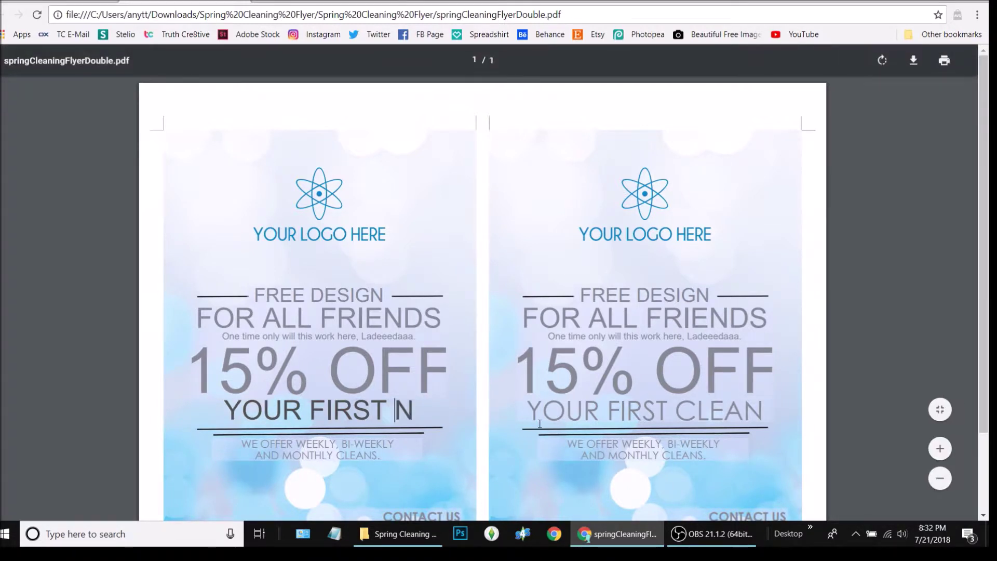
pyautogui.press('Delete')
pyautogui.write('DESIGN')
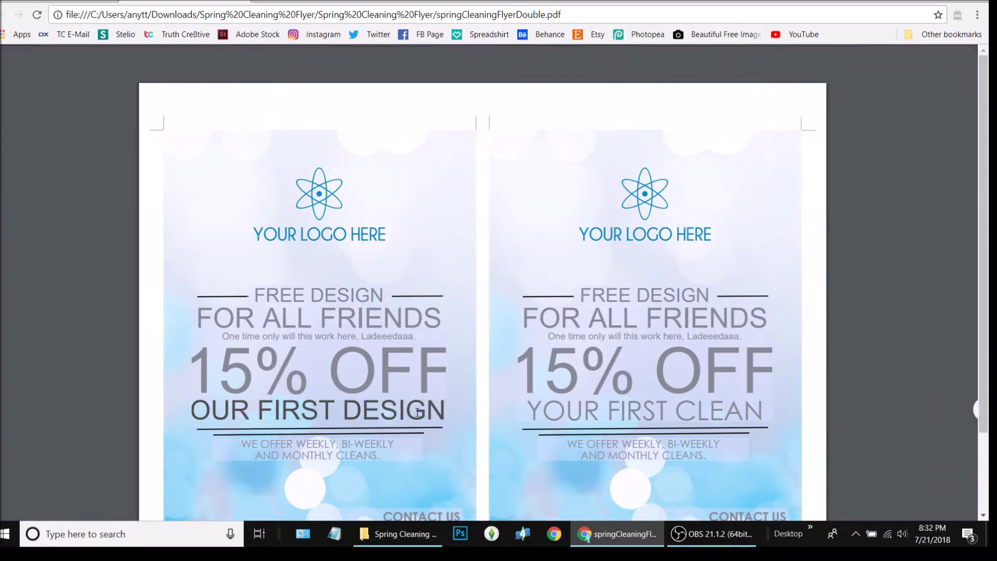
# - Replace FIRST with 1st so the line reads YOUR 1st DESIGN, and commit
pyautogui.moveTo(335, 410); pyautogui.dragTo(262, 411)
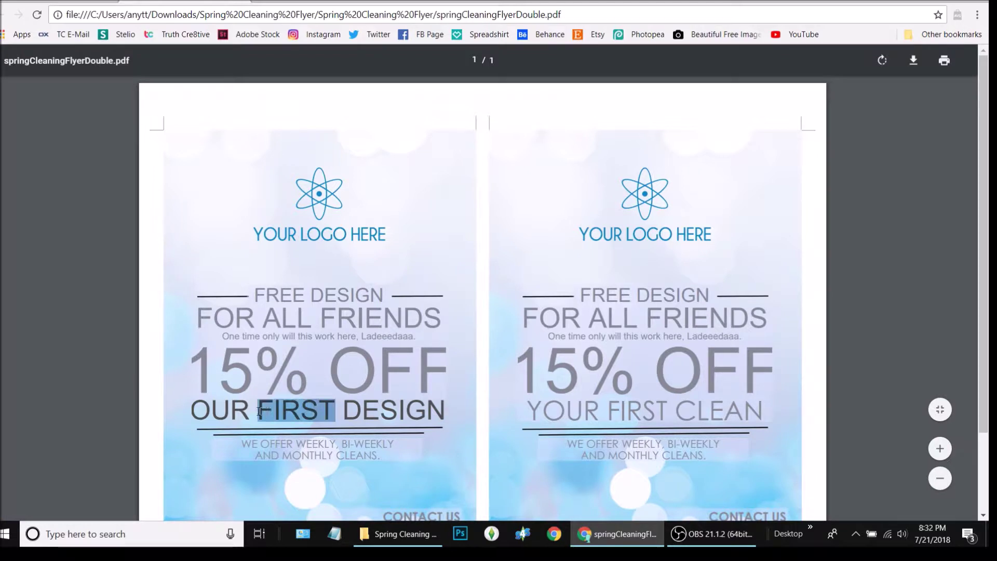
pyautogui.write('1st')
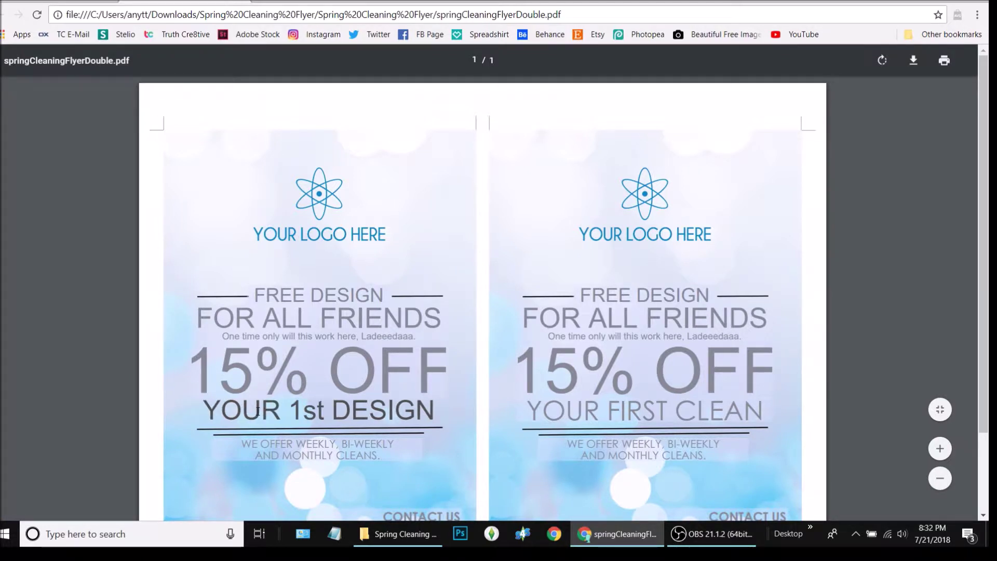
pyautogui.click(424, 479)
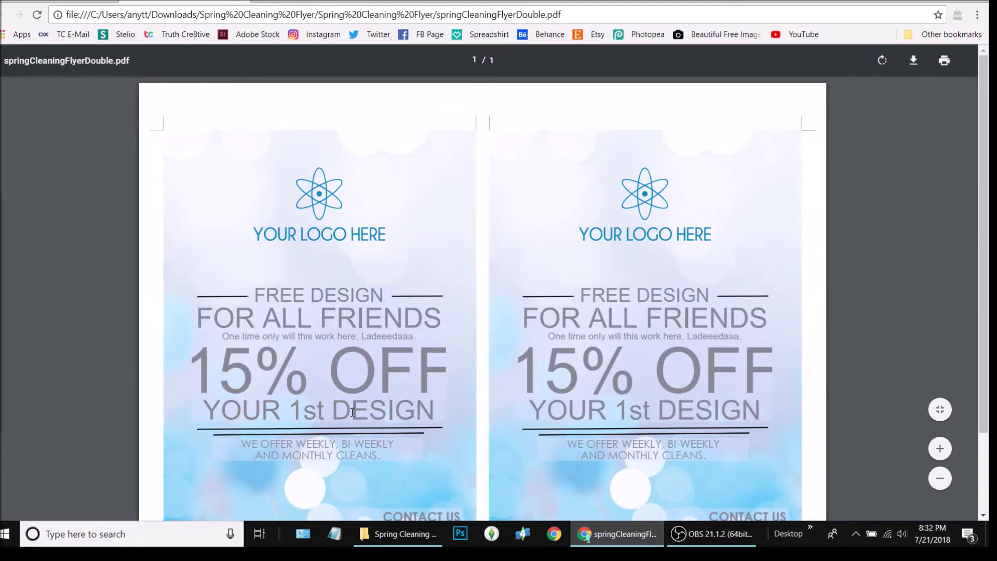
pyautogui.scroll(-2, 353, 413)
# - Check the WEEKLY/MONTHLY lines, company name and email fields, then switch to the Etsy Purchases tab
pyautogui.scroll(2, 352, 413)
pyautogui.scroll(-2, 352, 412)
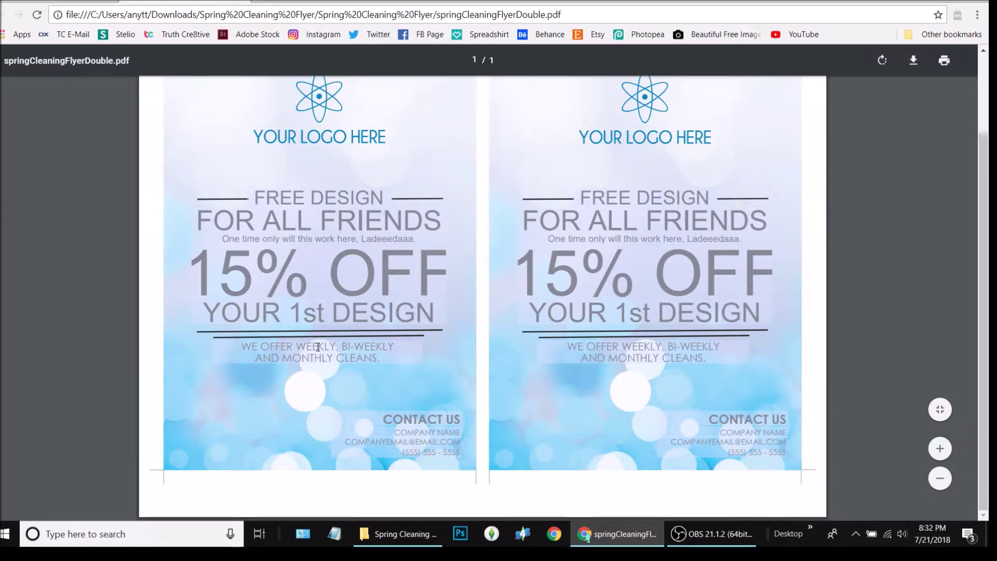
pyautogui.click(363, 347)
pyautogui.click(390, 358)
pyautogui.click(387, 345)
pyautogui.click(391, 358)
pyautogui.click(430, 432)
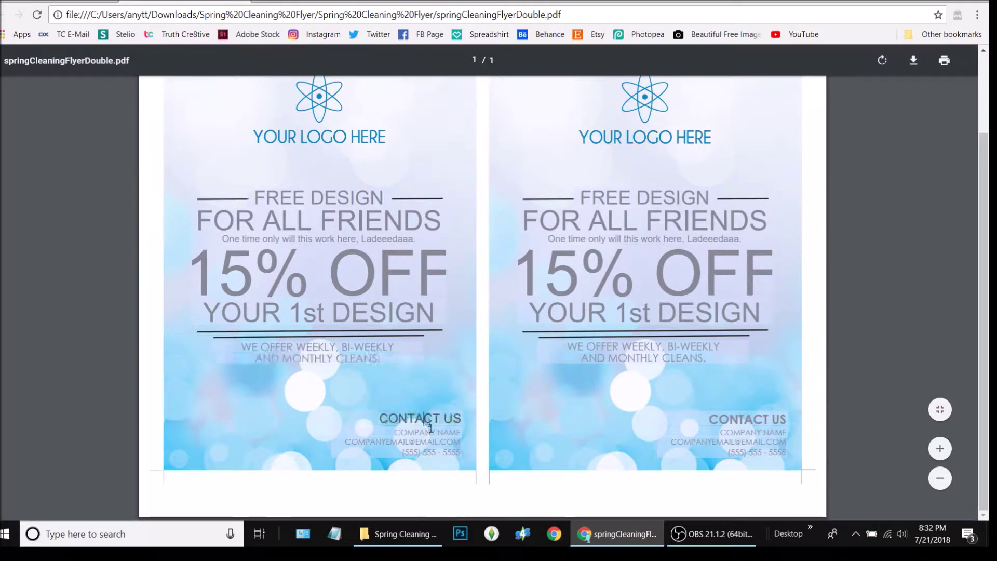
pyautogui.click(431, 442)
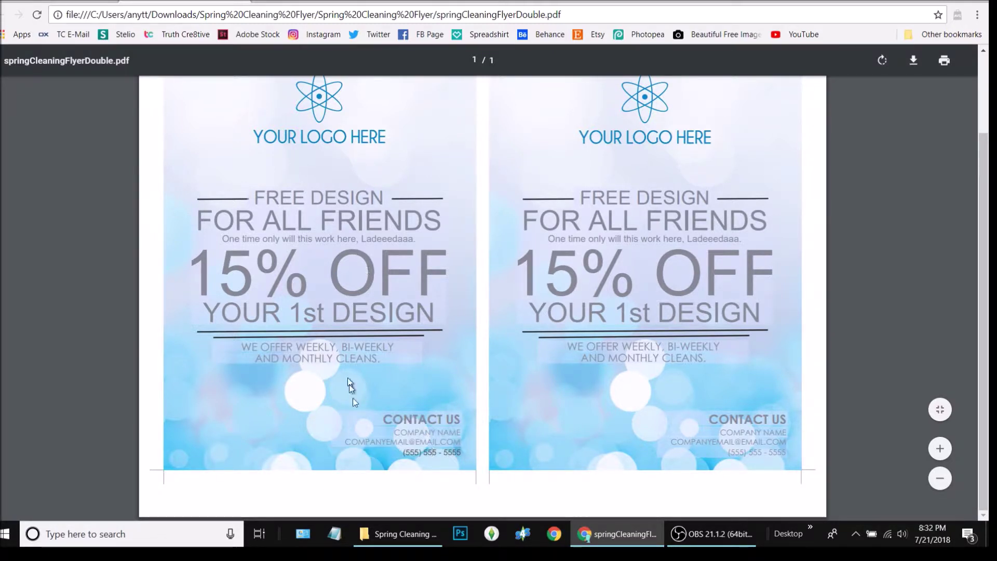
pyautogui.scroll(2, 363, 433)
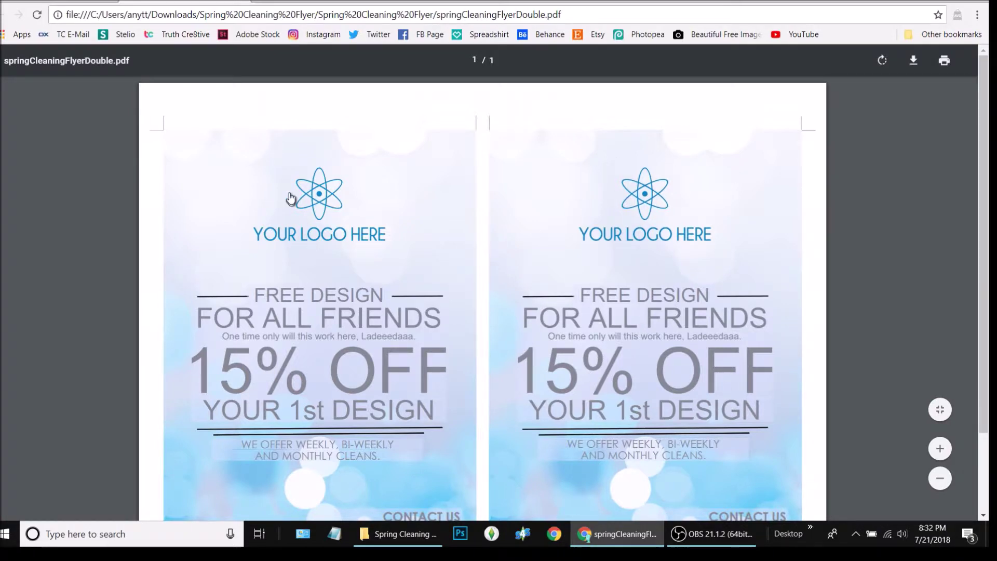
pyautogui.click(242, 1)
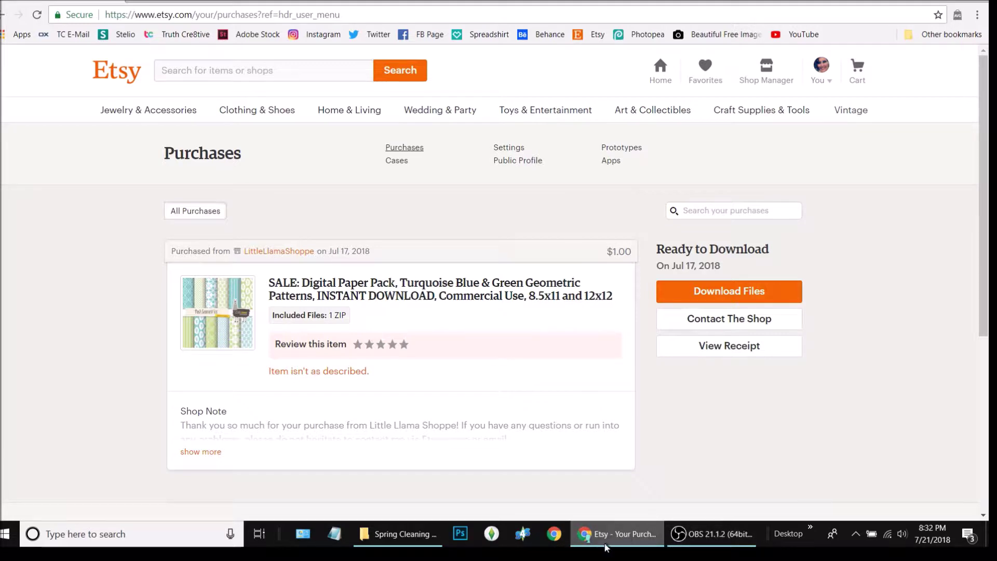
# - Return to the Spring Cleaning Flyer folder and open springCleaningFlyerDouble with Adobe Acrobat Reader DC
pyautogui.click(403, 535)
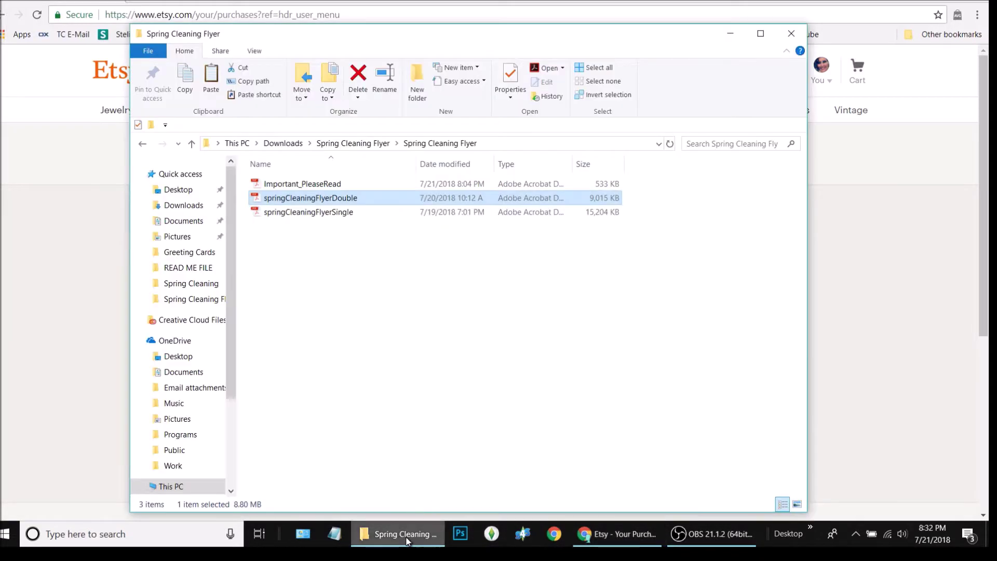
pyautogui.rightClick(335, 203)
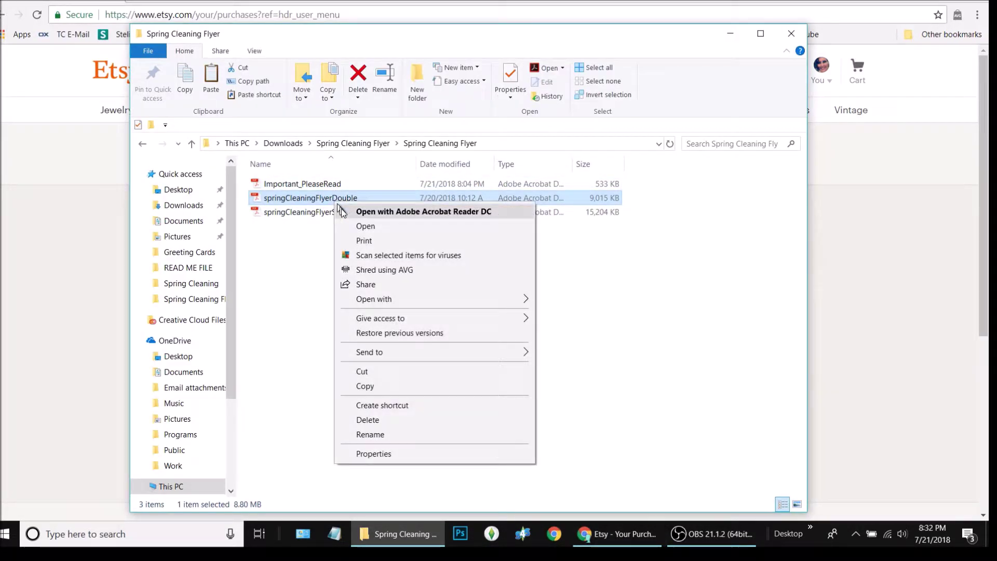
pyautogui.moveTo(425, 300)
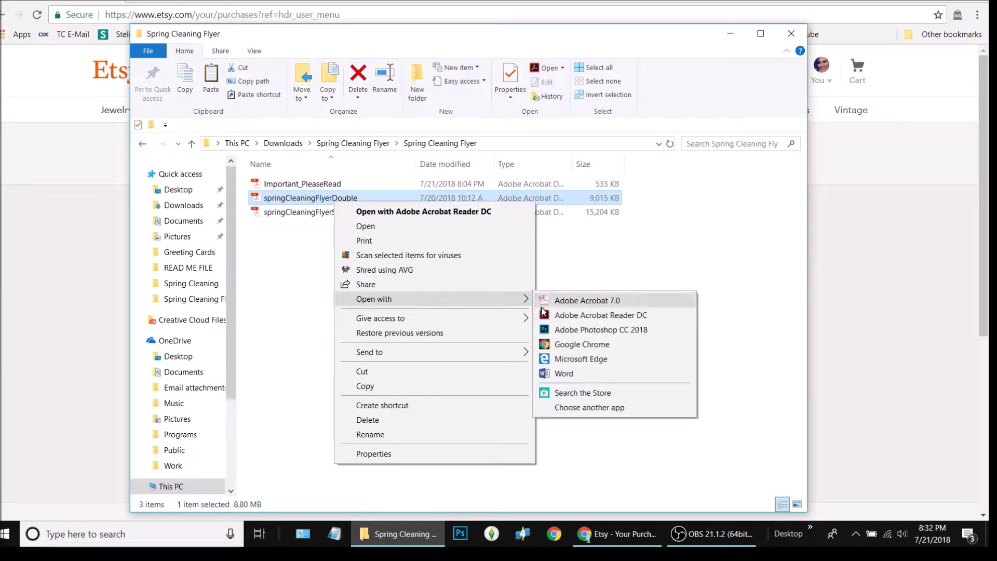
pyautogui.click(576, 314)
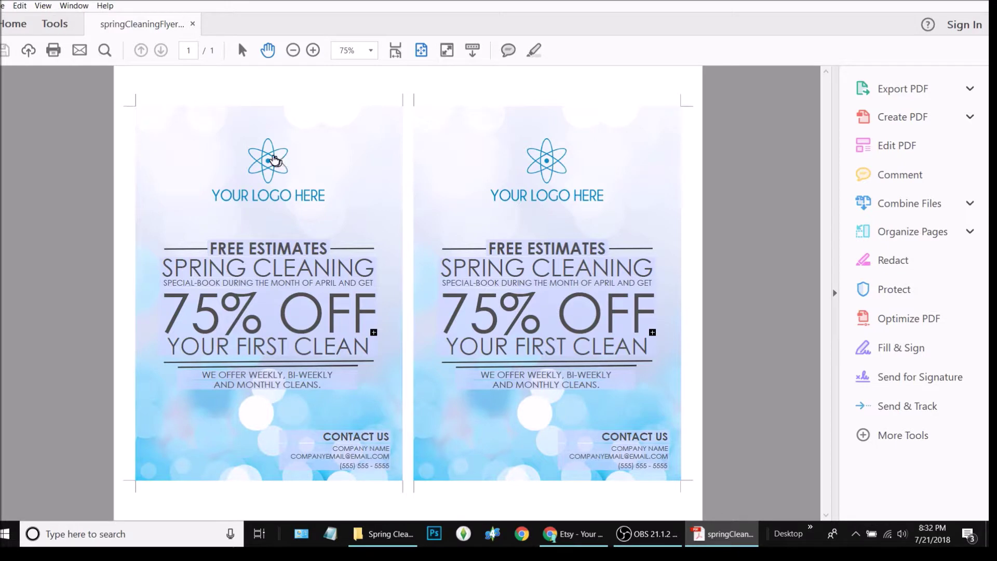
# - Choose logoPic from the PNG files as the image for the left logo field
pyautogui.click(276, 160)
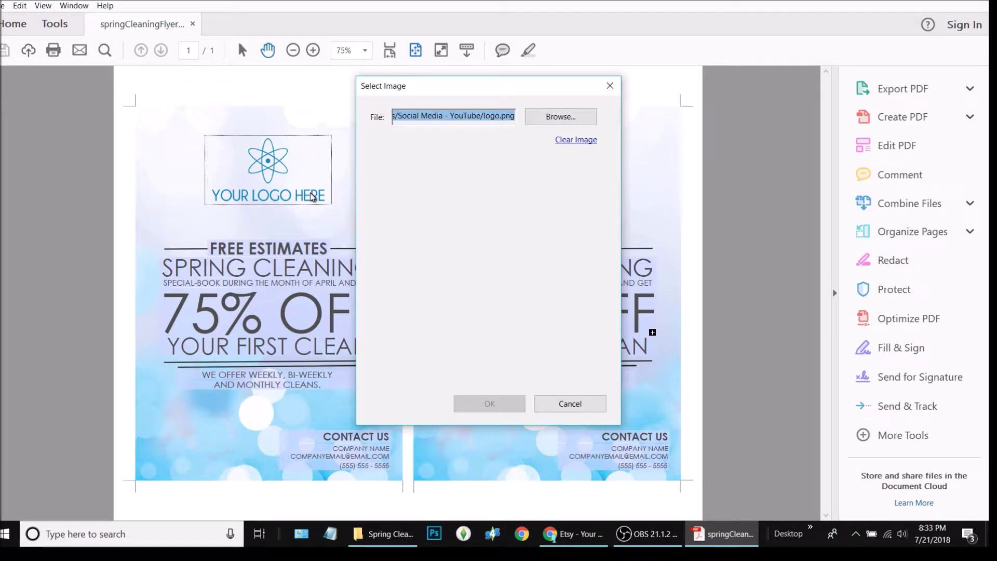
pyautogui.click(561, 117)
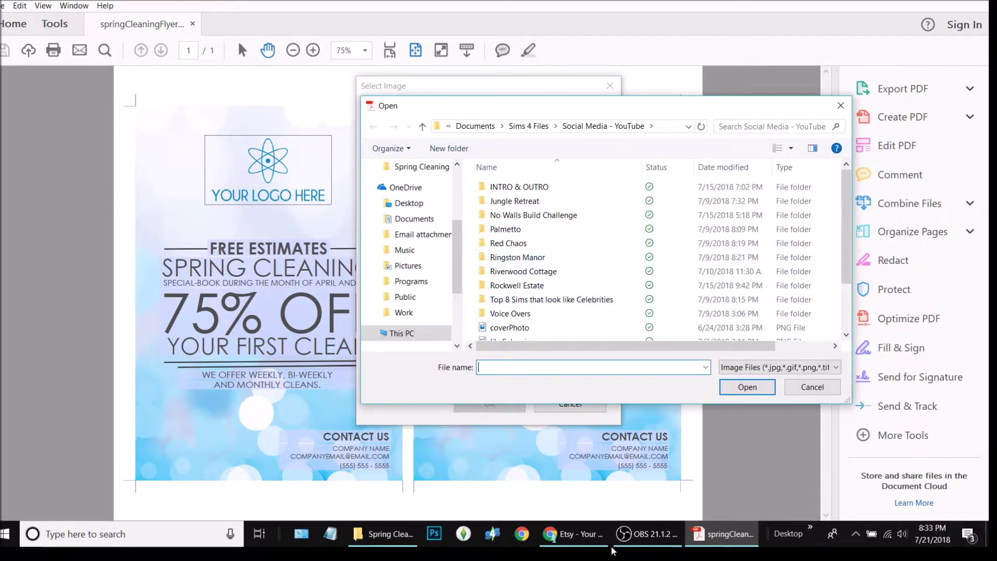
pyautogui.scroll(-2, 580, 270)
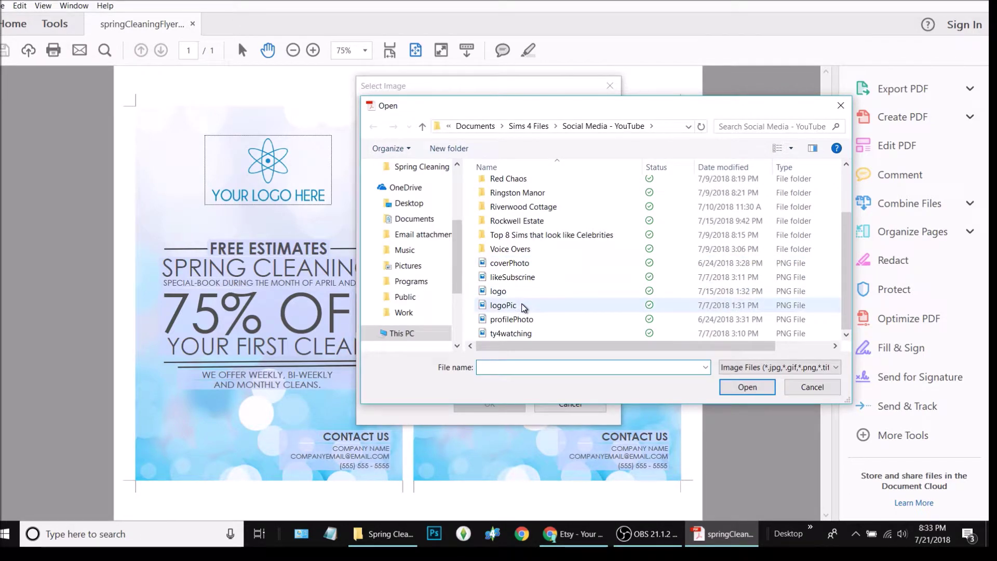
pyautogui.doubleClick(524, 308)
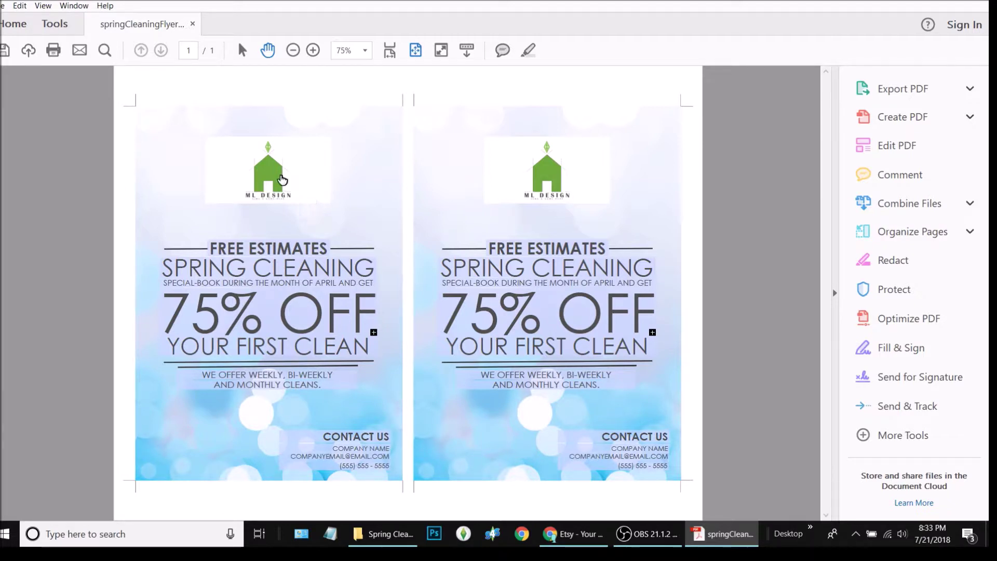
# - Close the image chooser and retype the FREE ESTIMATES heading as FREE DESIGNS
pyautogui.click(280, 176)
pyautogui.click(610, 86)
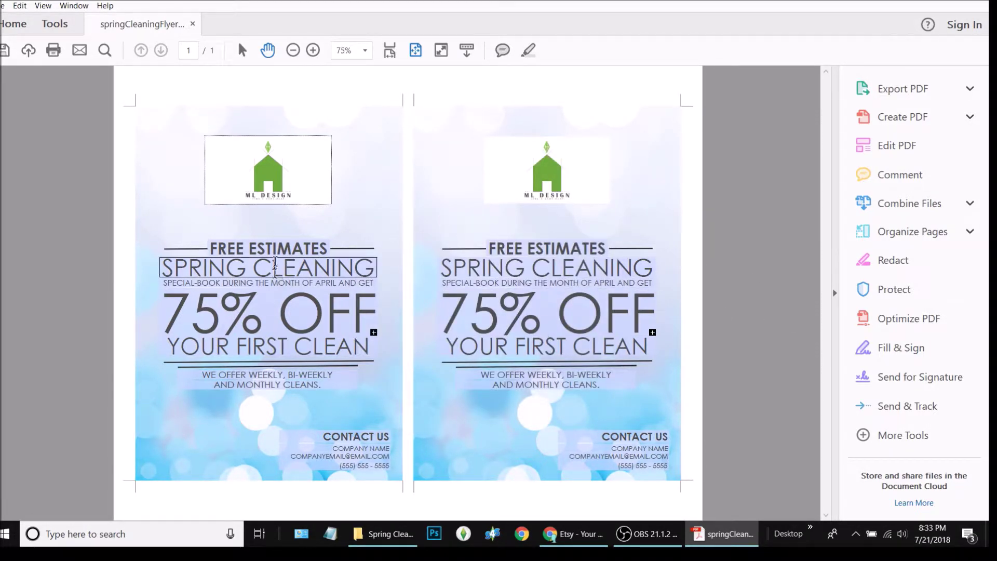
pyautogui.click(277, 247)
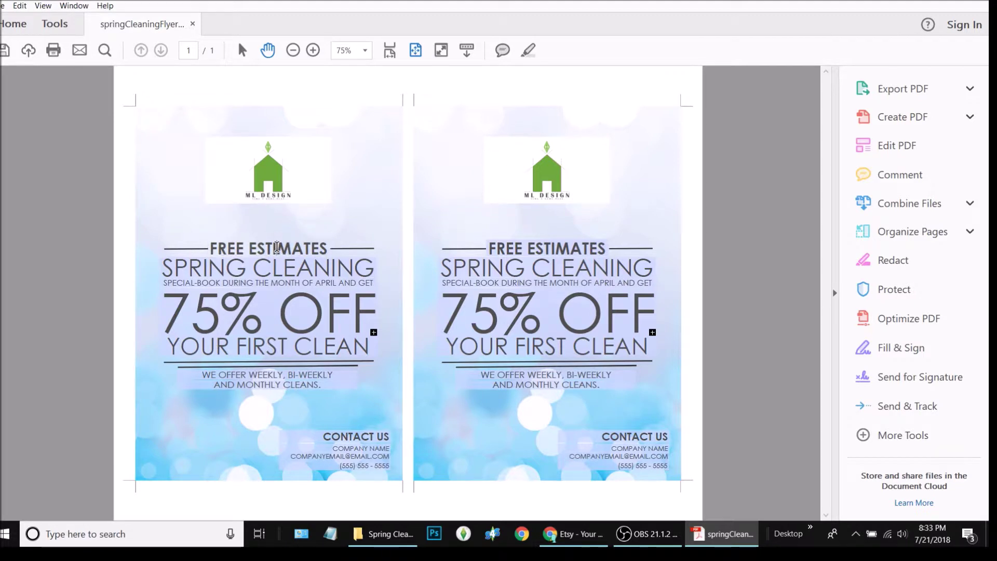
pyautogui.tripleClick(277, 247)
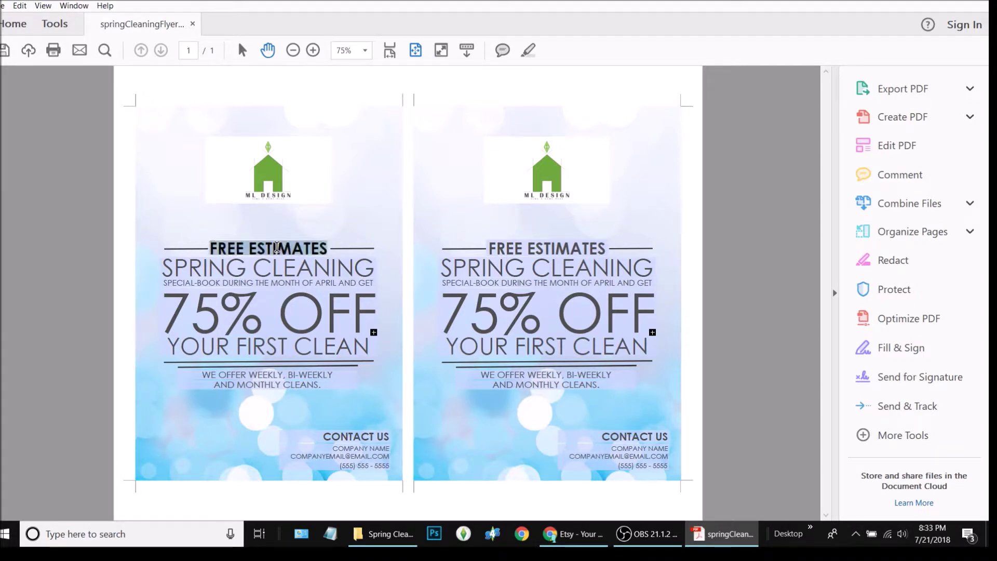
pyautogui.write('F')
pyautogui.write('EE S')
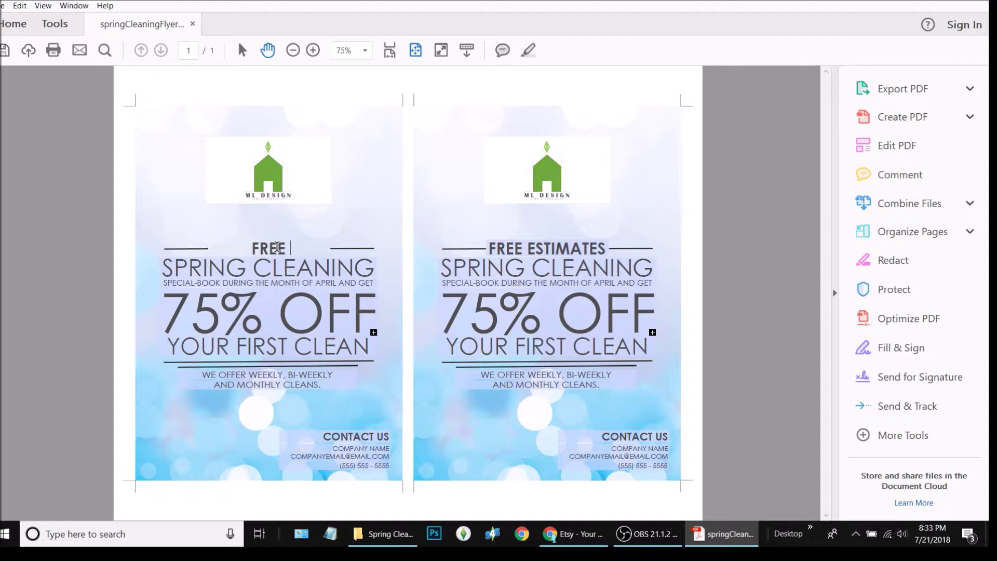
pyautogui.press('BackSpace')
pyautogui.write('DESIGNS')
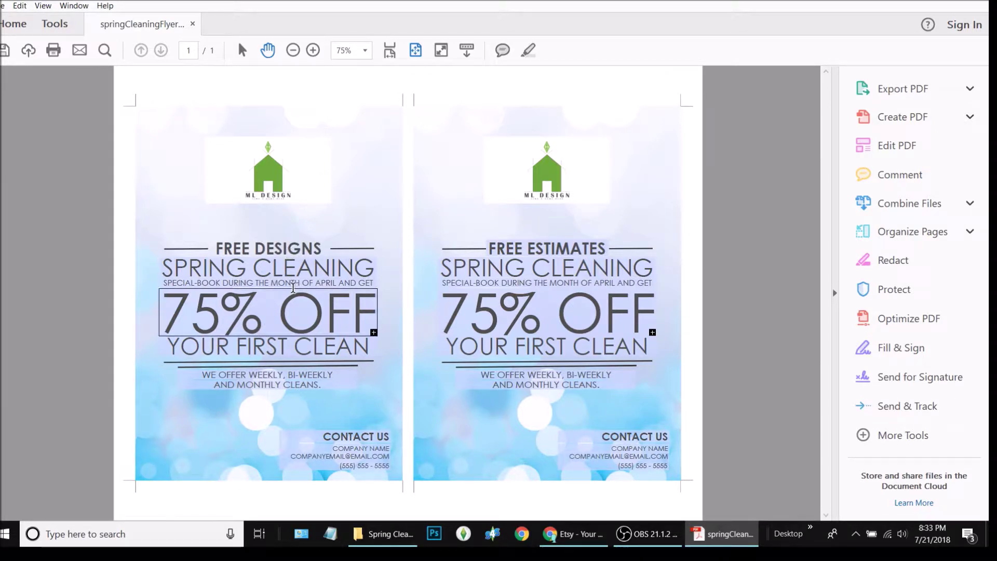
pyautogui.click(277, 312)
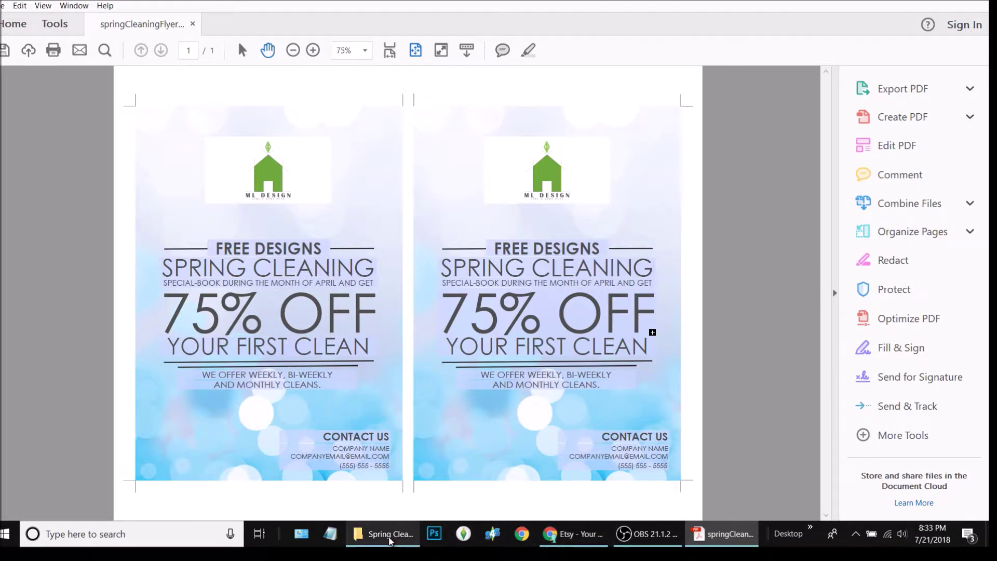
pyautogui.click(384, 534)
pyautogui.rightClick(309, 197)
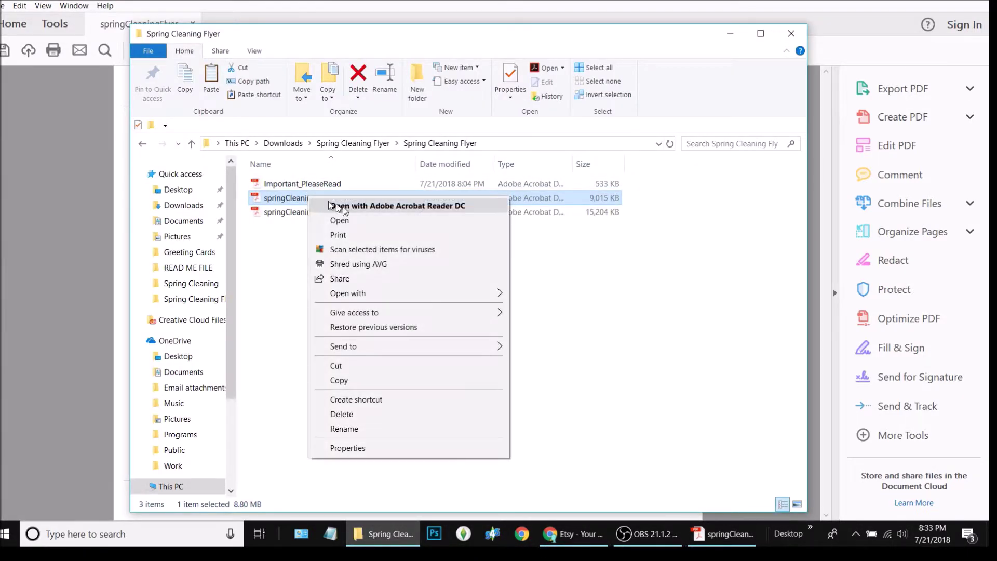
pyautogui.moveTo(405, 293)
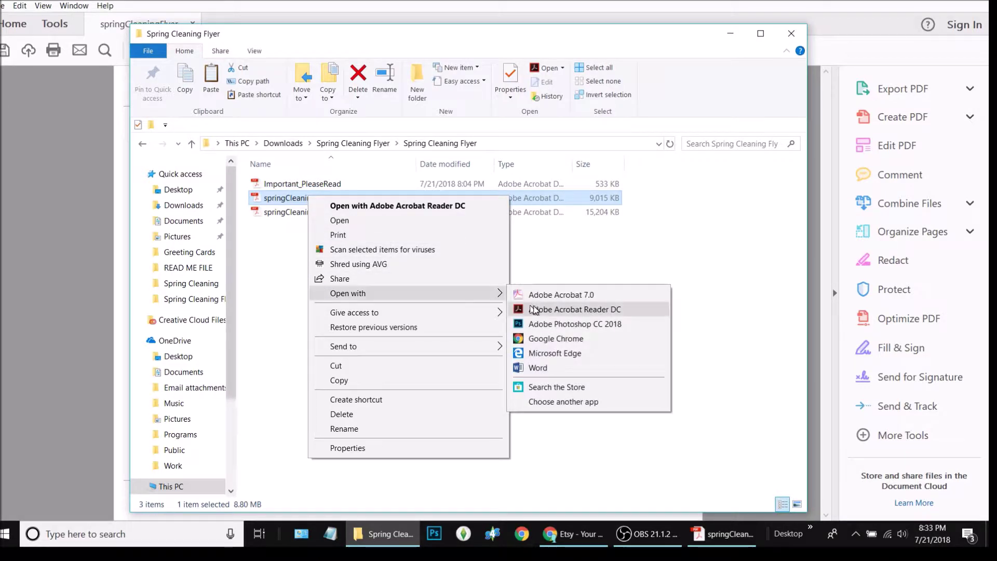
pyautogui.click(559, 338)
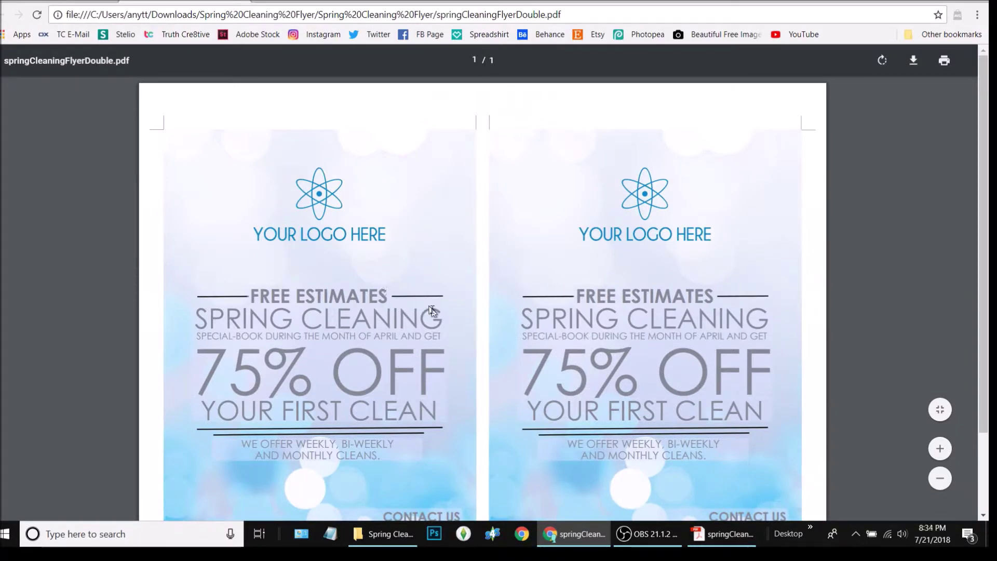
pyautogui.click(384, 295)
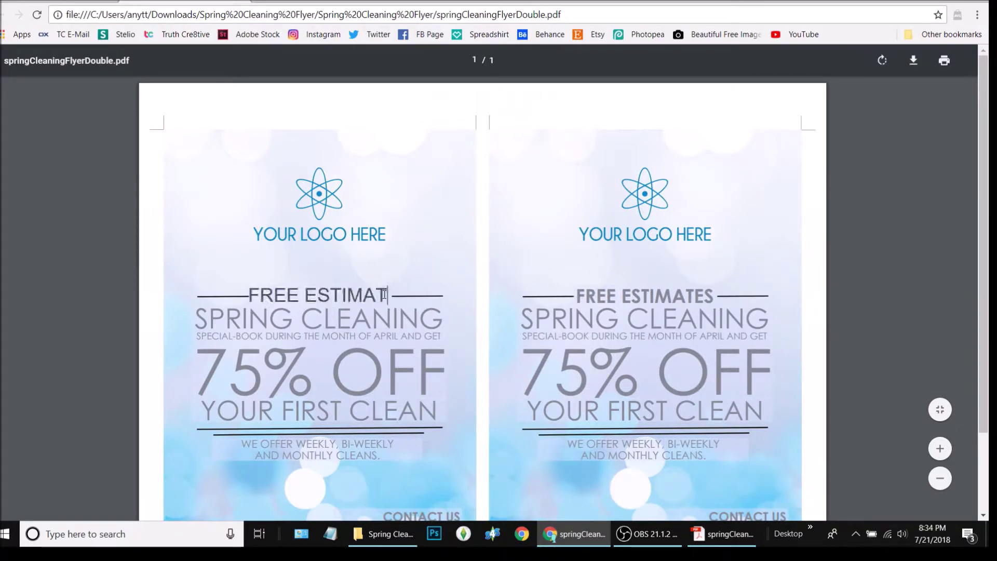
pyautogui.click(452, 397)
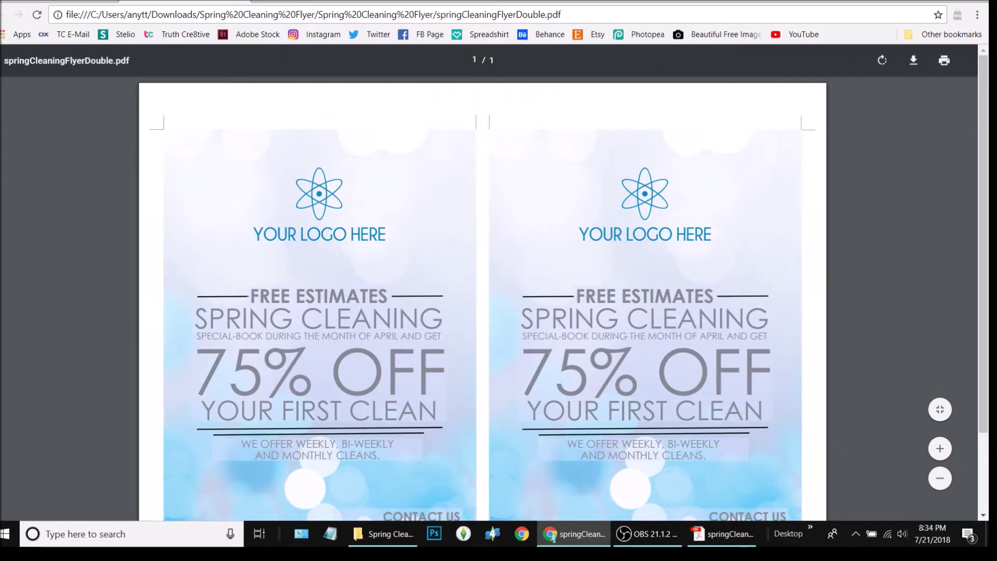
pyautogui.click(236, 3)
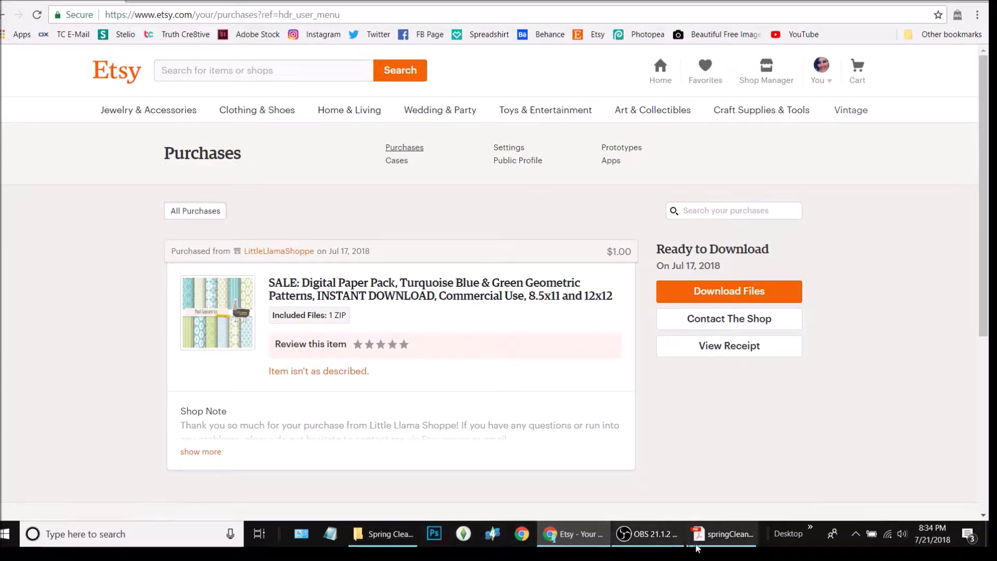
pyautogui.click(738, 538)
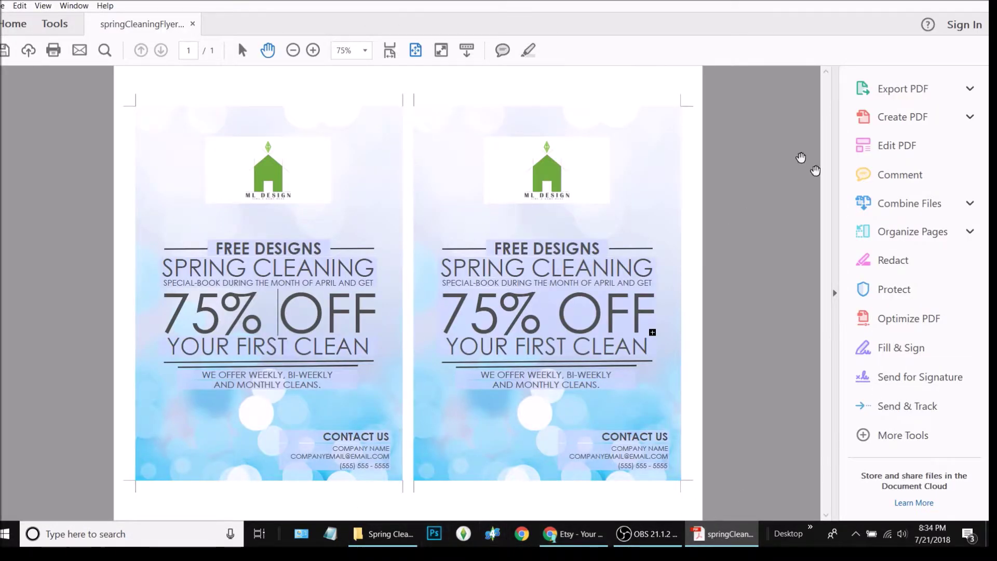
# - Replace the SPRING CLEANING headline with FOR ALL FRIENDS
pyautogui.click(261, 264)
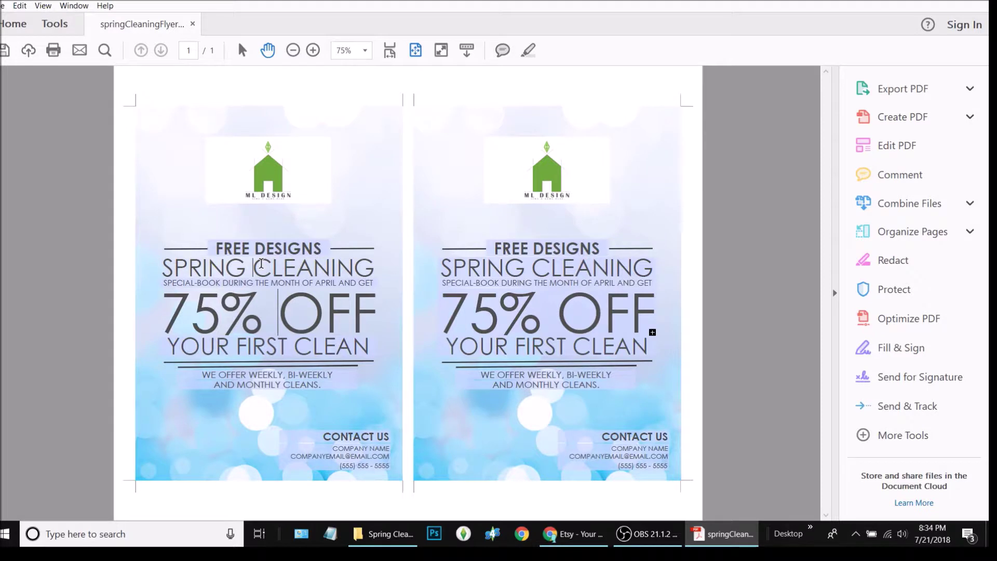
pyautogui.tripleClick(261, 264)
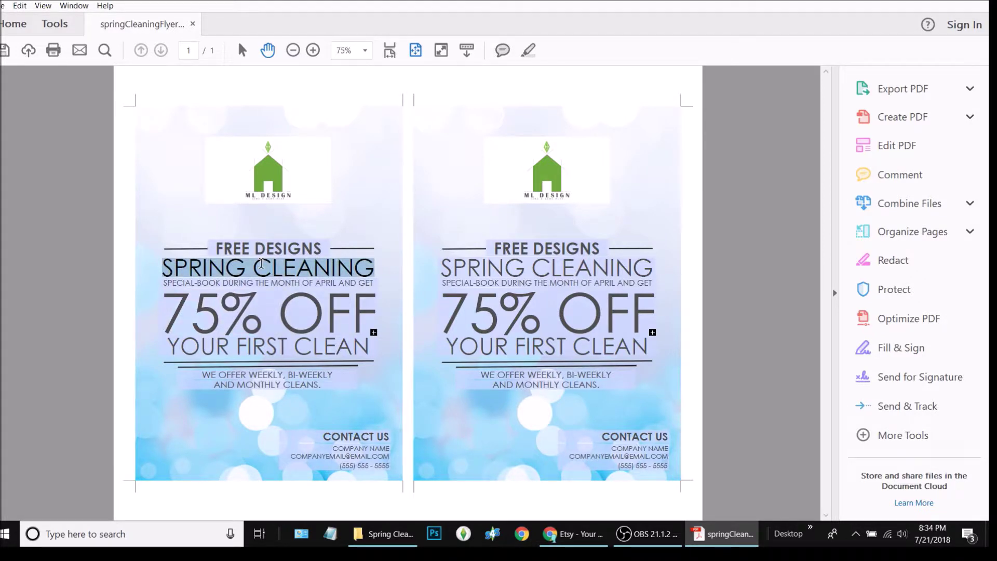
pyautogui.write('FOR ALL MY')
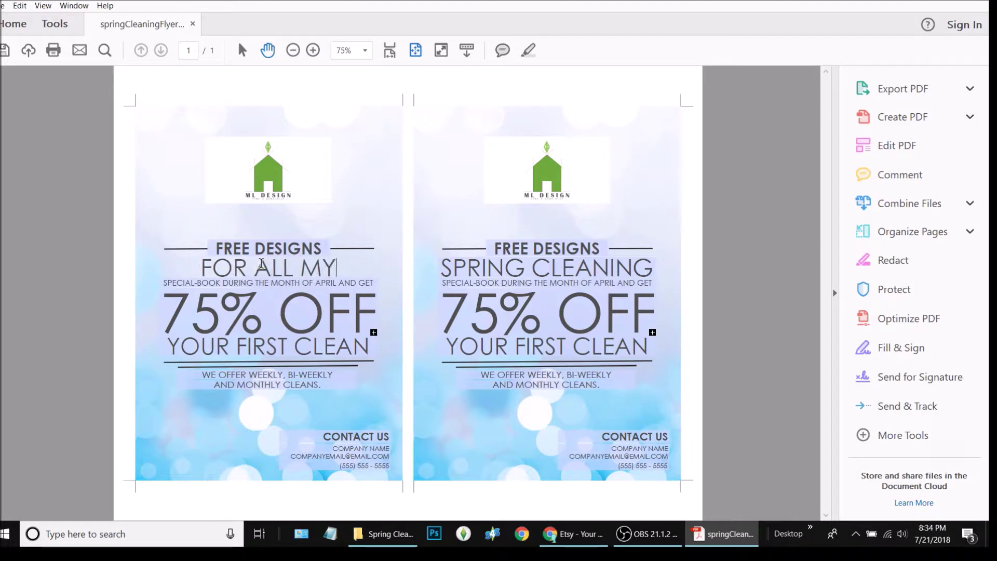
pyautogui.write(' FRIENDS')
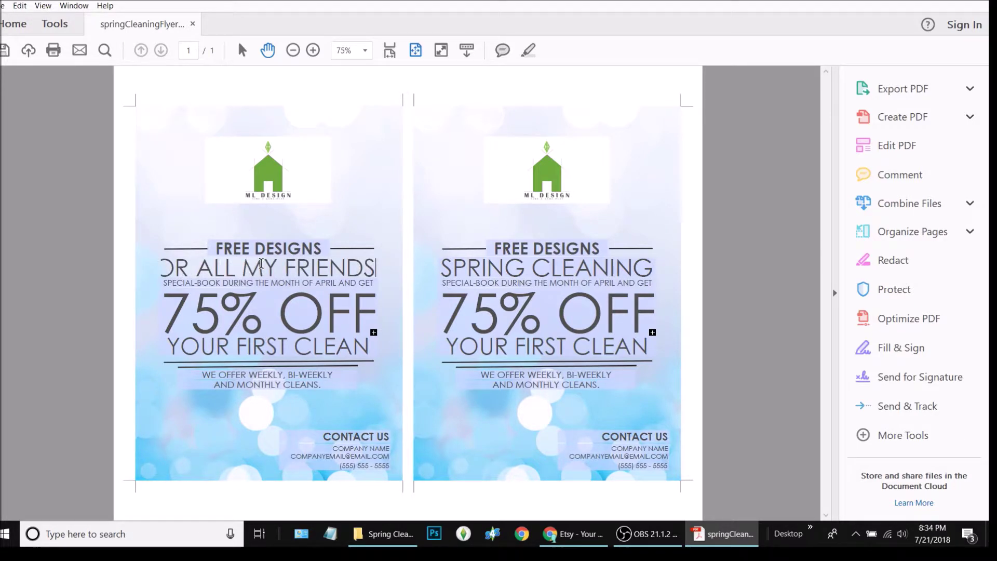
pyautogui.press('BackSpace')
pyautogui.press('BackSpace')
pyautogui.press('BackSpace')
pyautogui.press('BackSpace')
pyautogui.press('BackSpace')
pyautogui.press('BackSpace')
pyautogui.press('BackSpace')
pyautogui.press('BackSpace')
pyautogui.press('BackSpace')
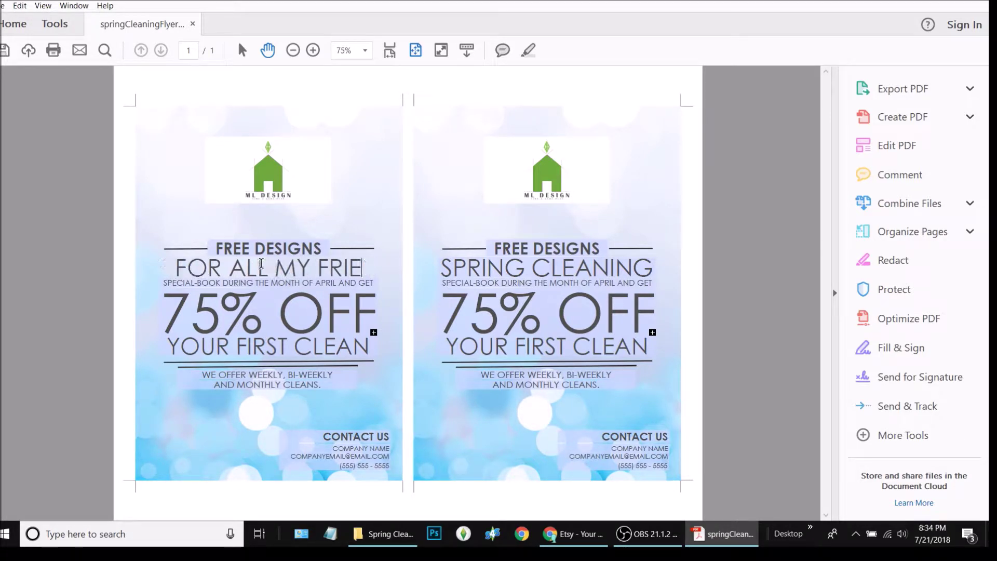
pyautogui.press('BackSpace')
pyautogui.write('FRIENDS')
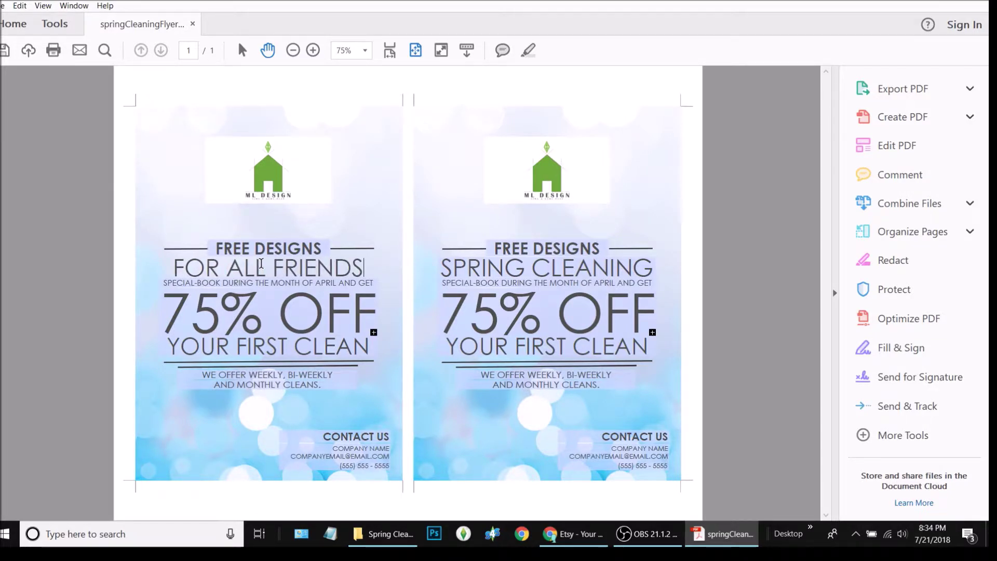
pyautogui.click(368, 385)
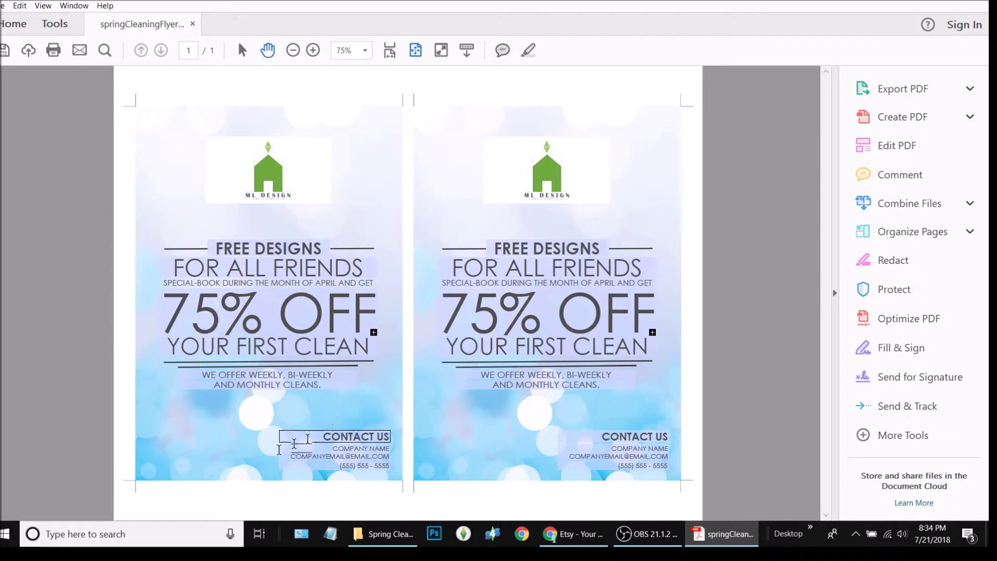
# - Launch the Edit PDF feature from the Tools right pane
pyautogui.moveTo(363, 267); pyautogui.dragTo(114, 274)
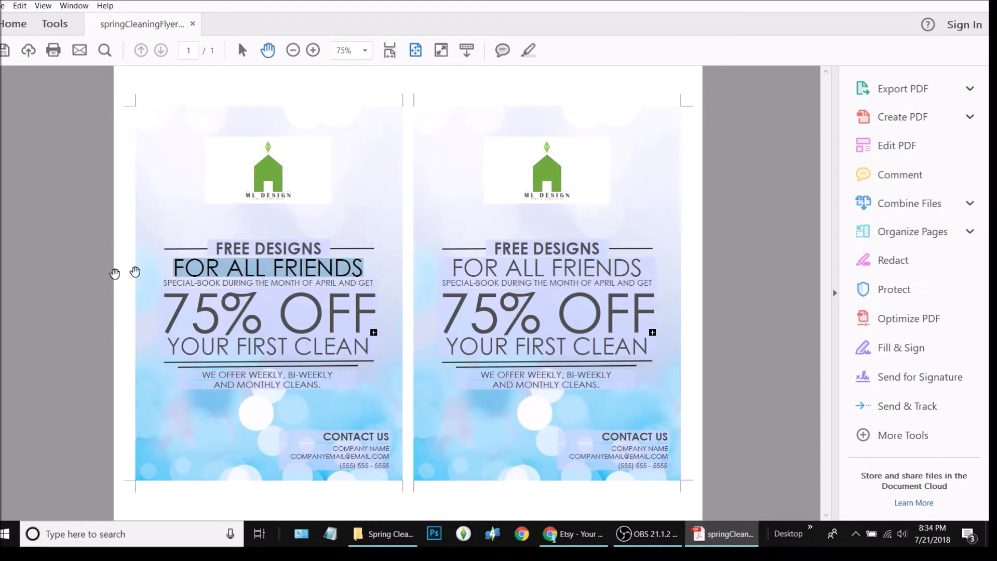
pyautogui.rightClick(225, 265)
pyautogui.press('Escape')
pyautogui.click(42, 27)
pyautogui.click(140, 24)
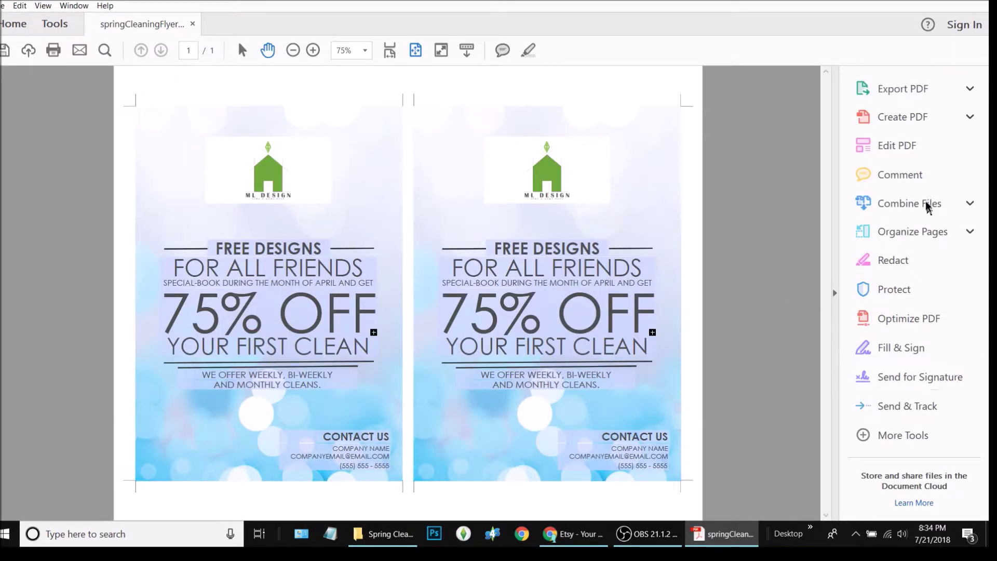
pyautogui.click(897, 145)
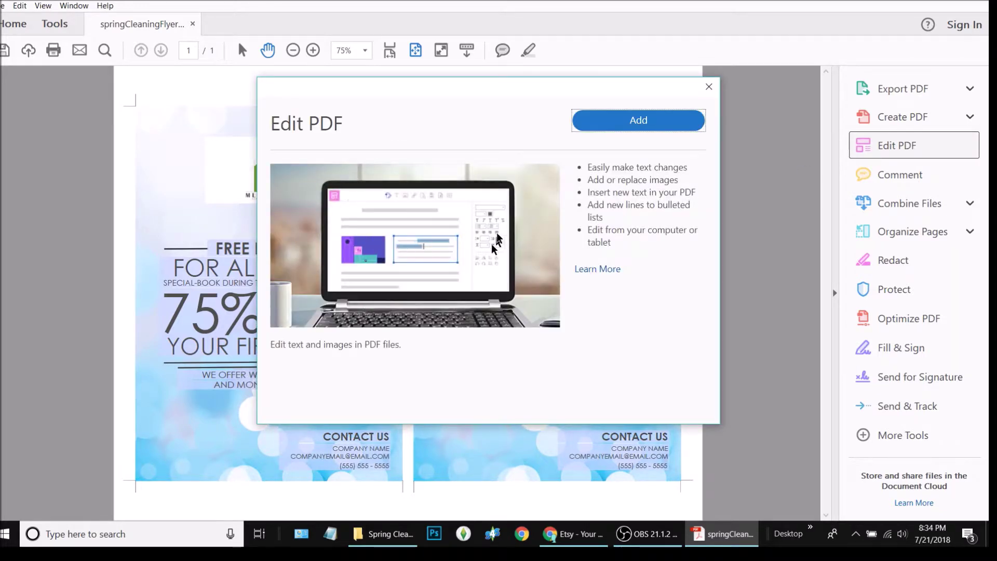
# - Add the Edit PDF tool and close the Adobe ID sign-in prompt
pyautogui.click(638, 120)
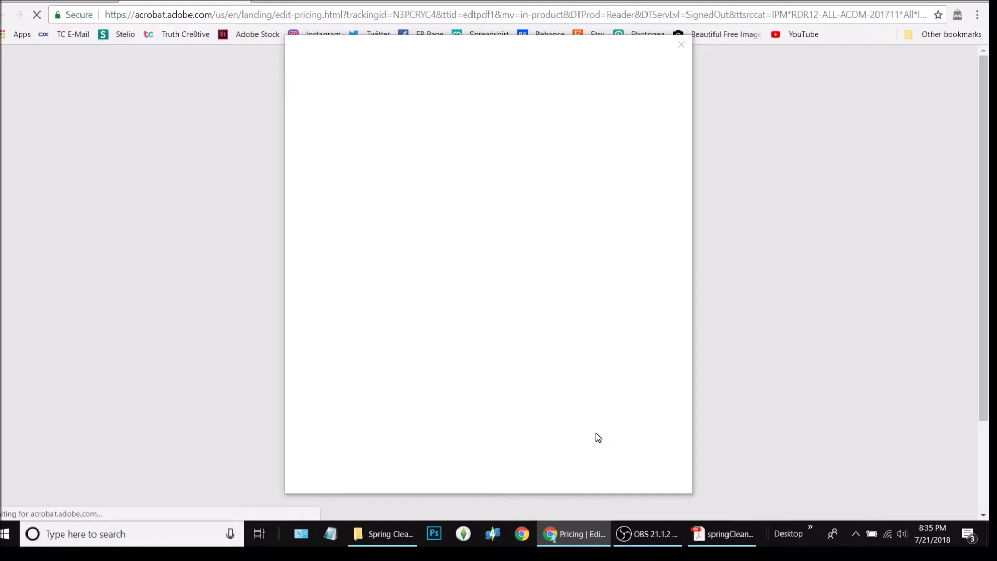
pyautogui.click(641, 55)
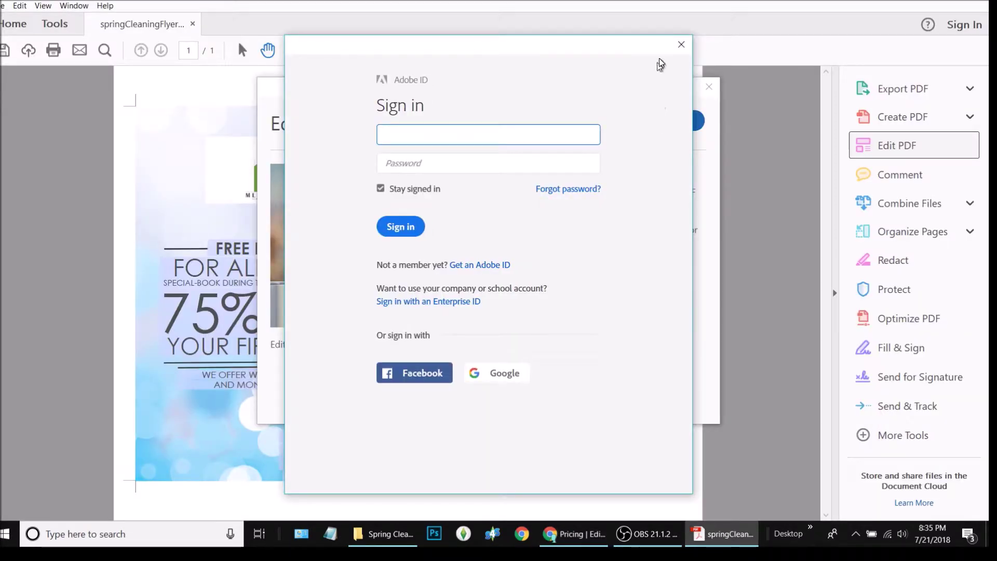
pyautogui.click(682, 45)
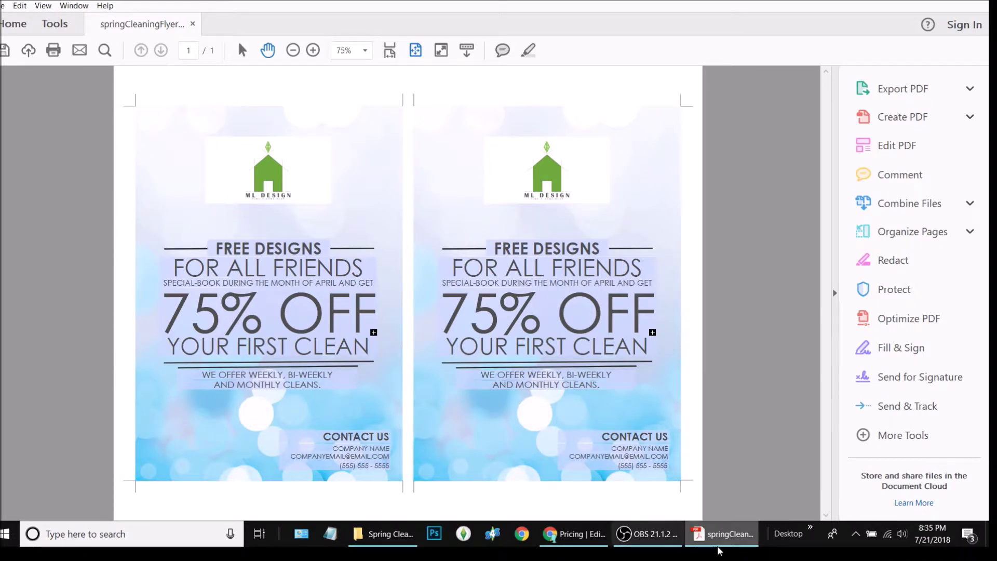
# - Minimize Acrobat to reveal the Acrobat pricing page in Chrome
pyautogui.moveTo(728, 543)
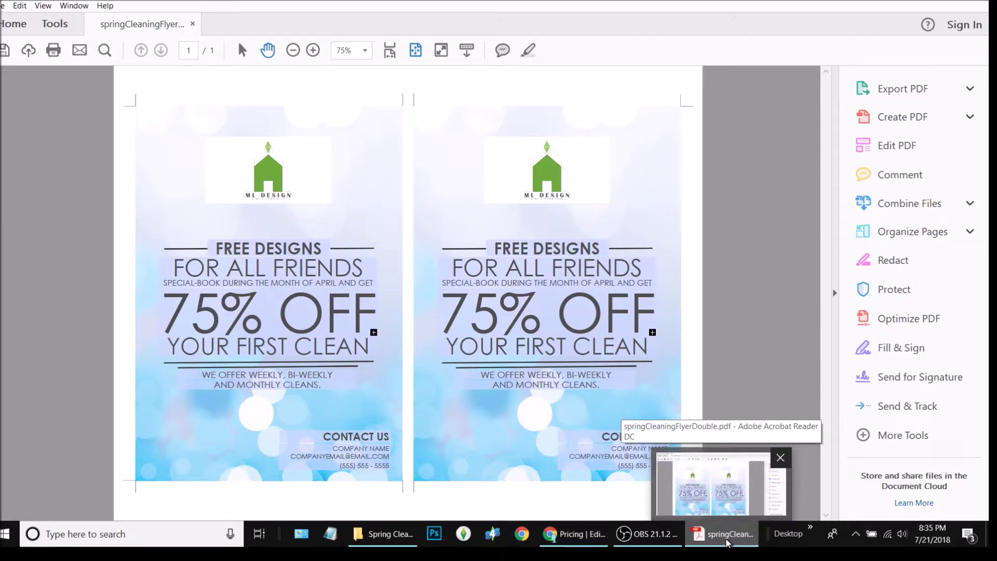
pyautogui.click(727, 542)
pyautogui.click(724, 547)
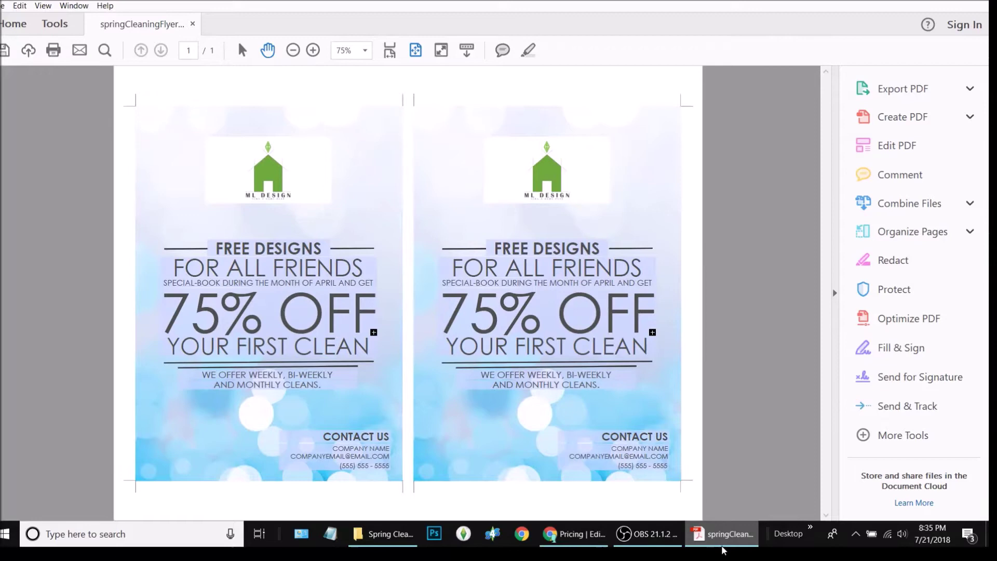
pyautogui.click(723, 548)
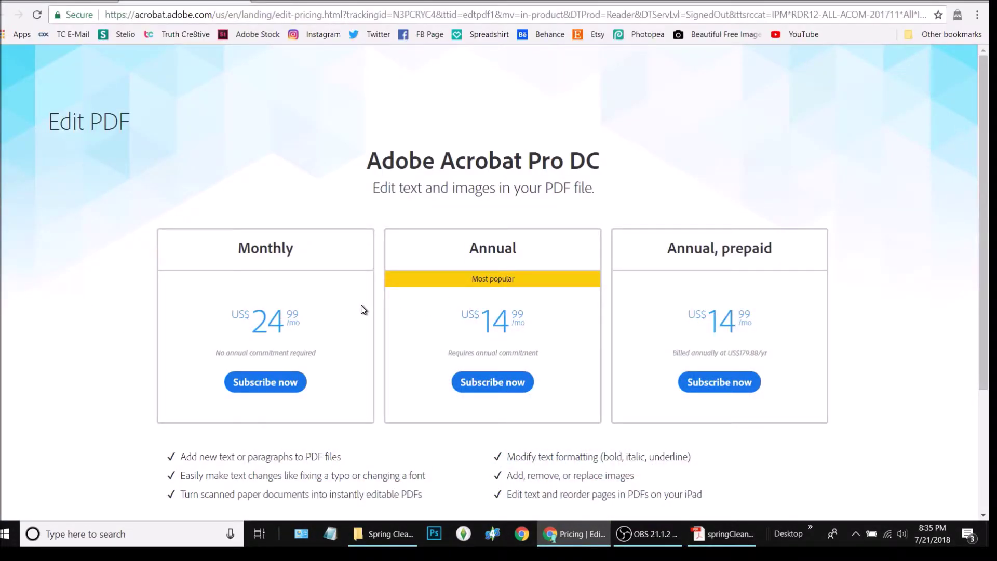
# - Scroll through the Acrobat Pro DC pricing plans, then switch to the Etsy Purchases tab
pyautogui.scroll(-3, 750, 323)
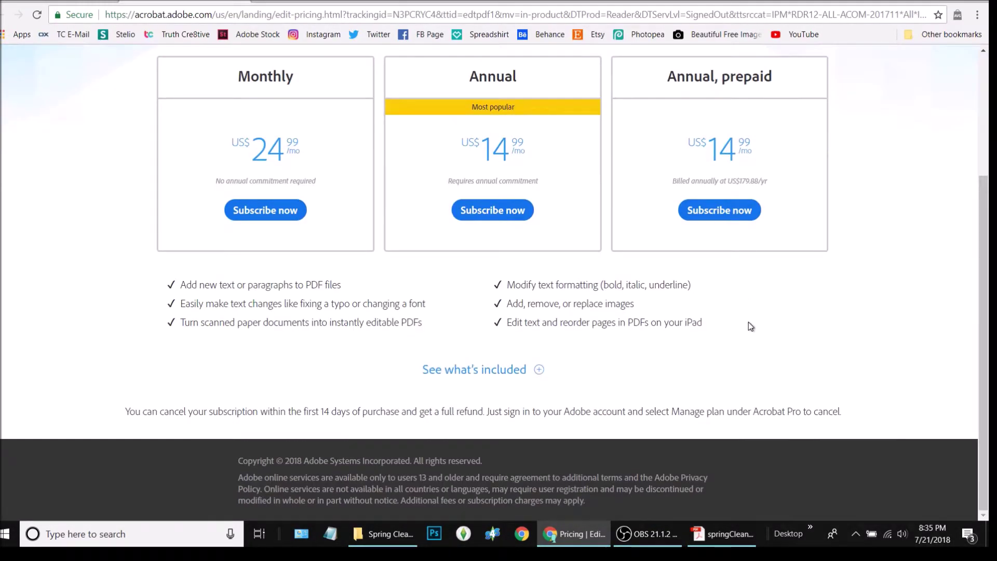
pyautogui.scroll(3, 749, 322)
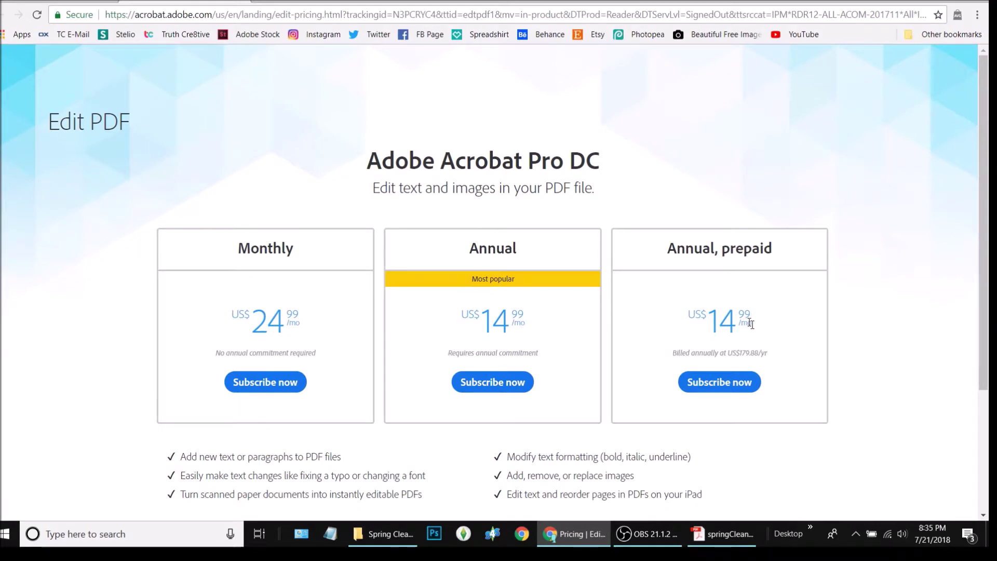
pyautogui.scroll(-3, 751, 323)
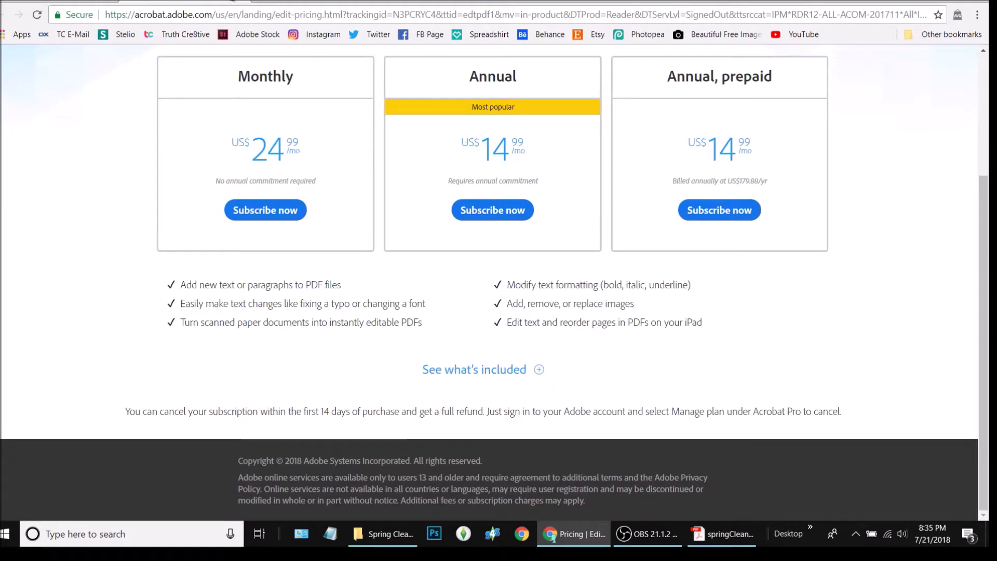
pyautogui.hotkey('ctrl', 'Tab')
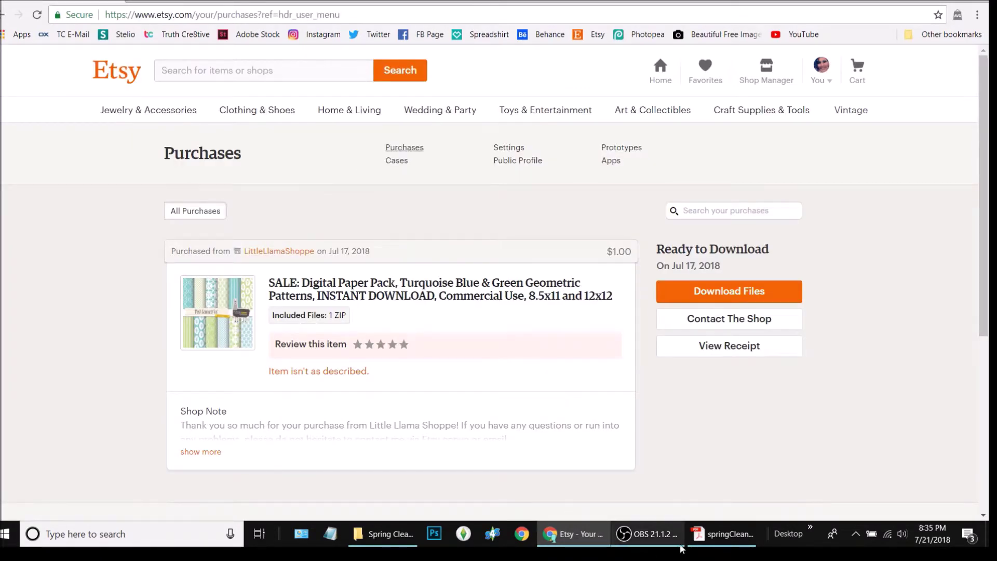
pyautogui.click(710, 543)
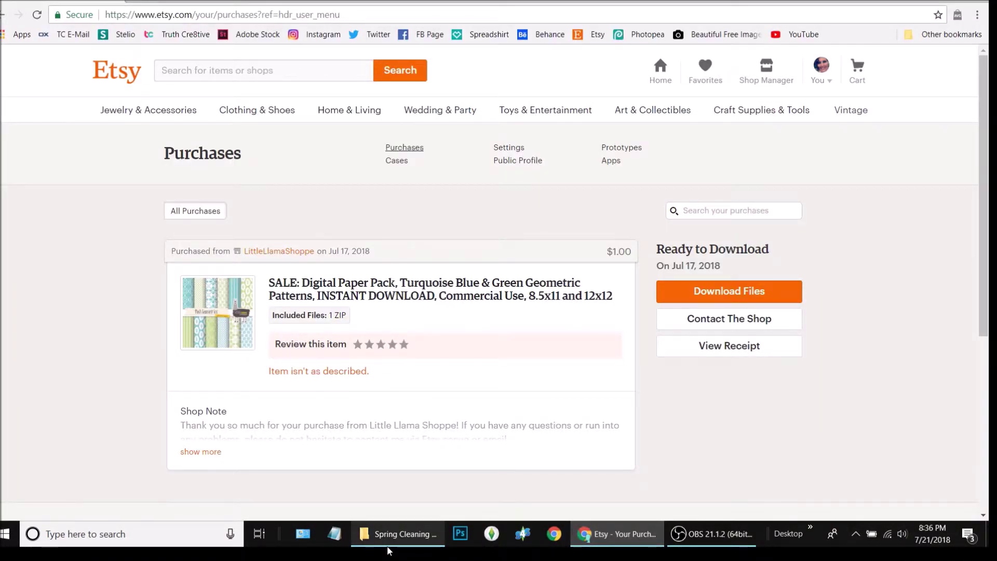
pyautogui.moveTo(391, 543)
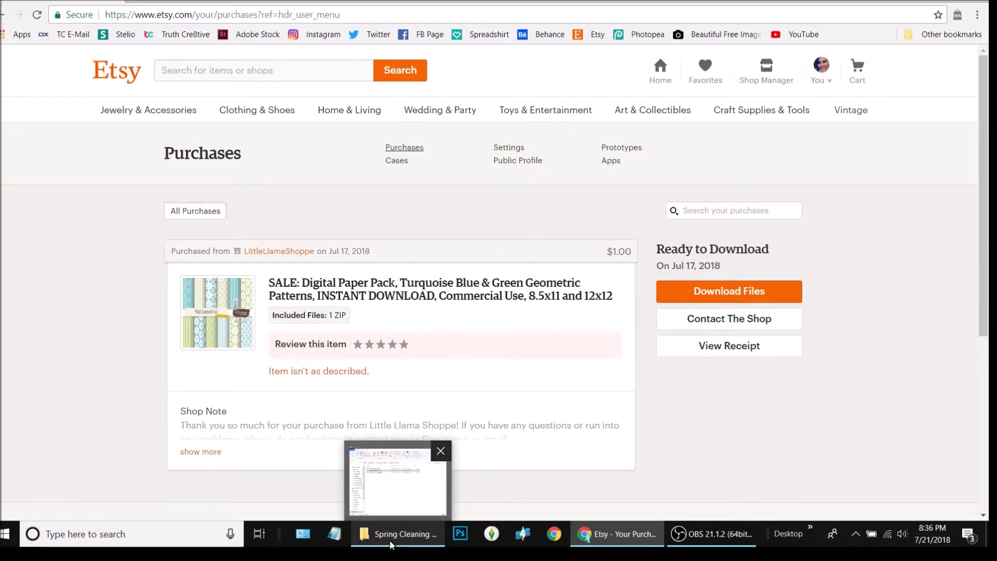
# - In a new tab, go to the Acrobat 7 and CS2 download page from bookmarks
pyautogui.hotkey('ctrl', 't')
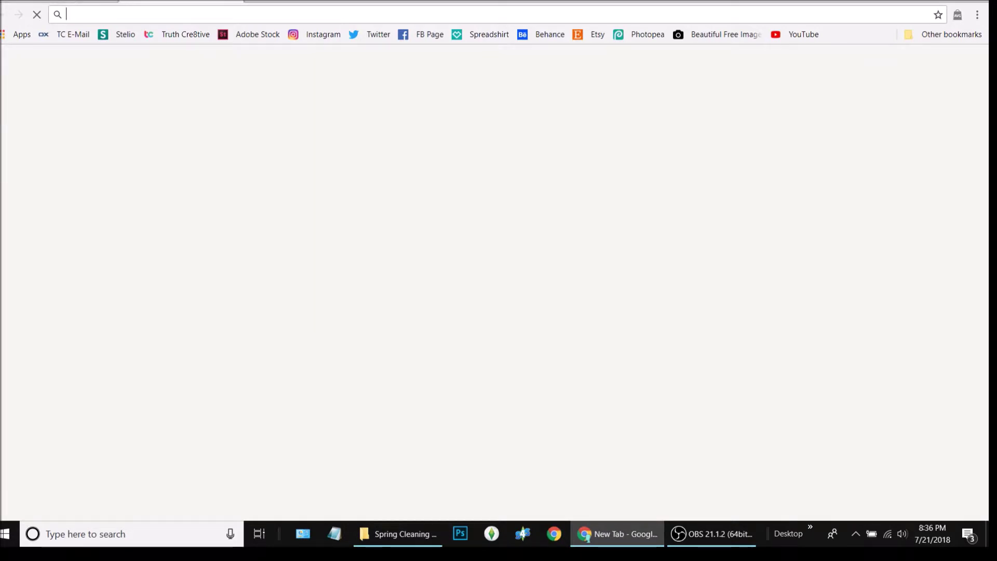
pyautogui.click(977, 15)
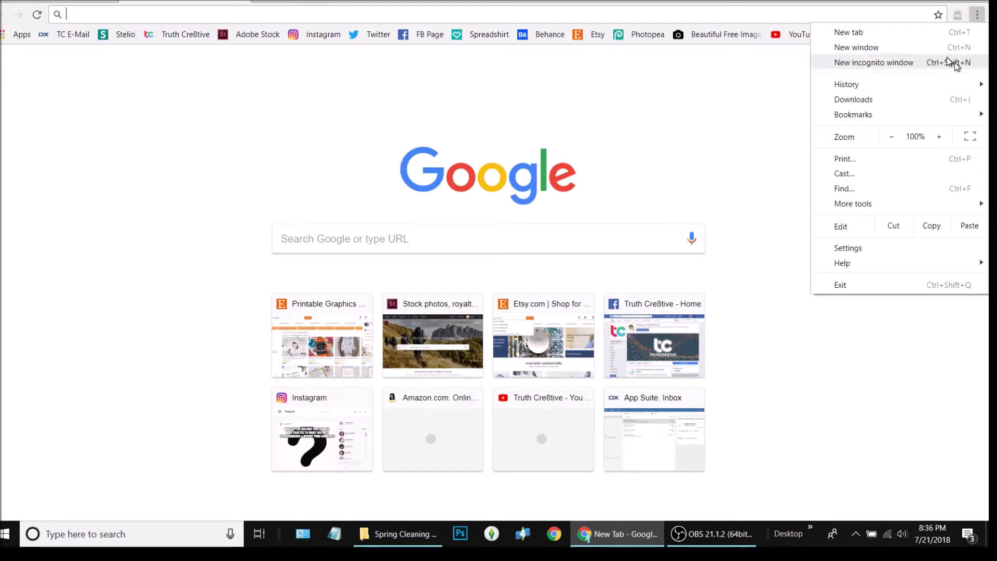
pyautogui.click(692, 145)
pyautogui.click(944, 34)
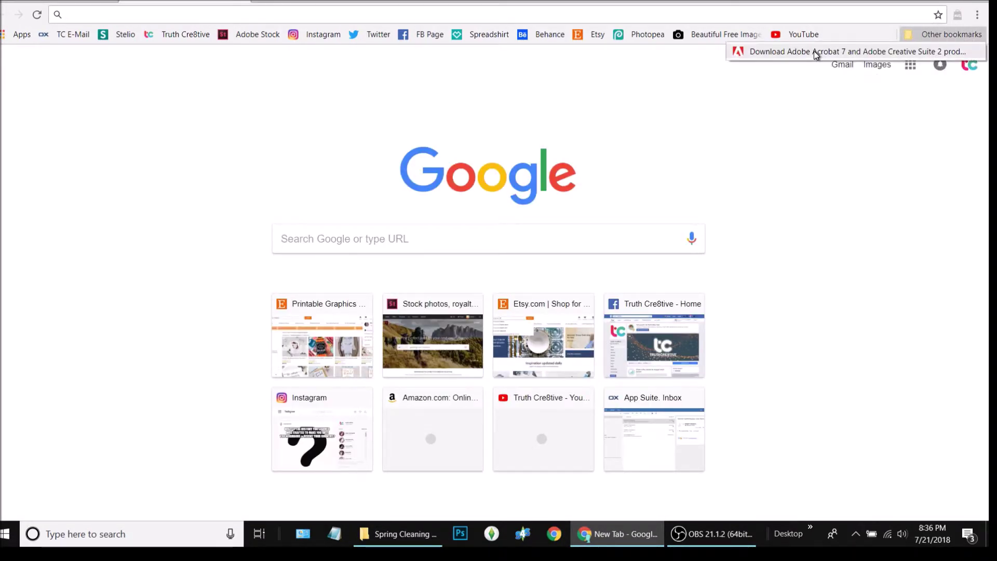
pyautogui.click(814, 51)
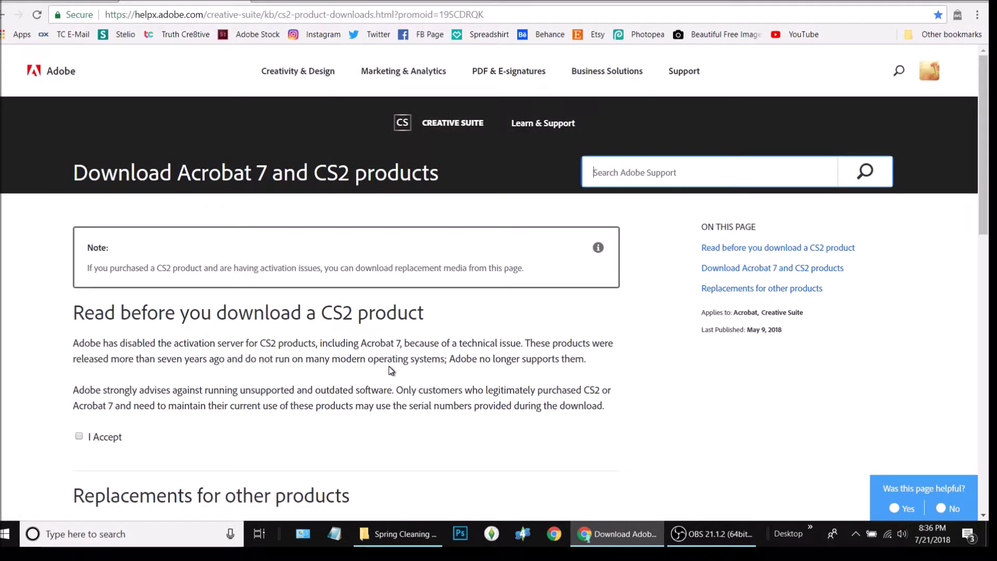
# - Accept the CS2 download terms to reveal the language download options
pyautogui.scroll(-1, 391, 370)
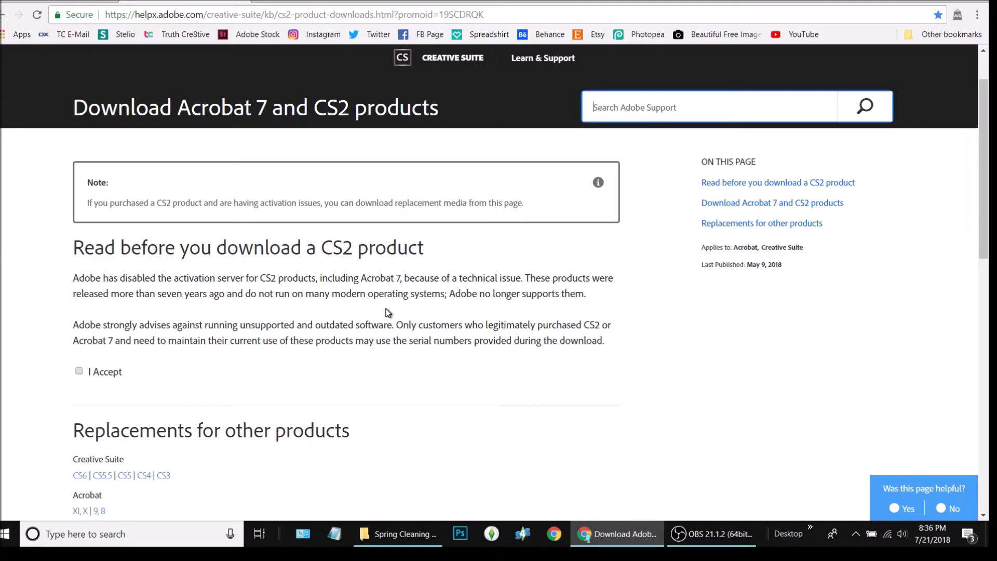
pyautogui.scroll(-3, 382, 307)
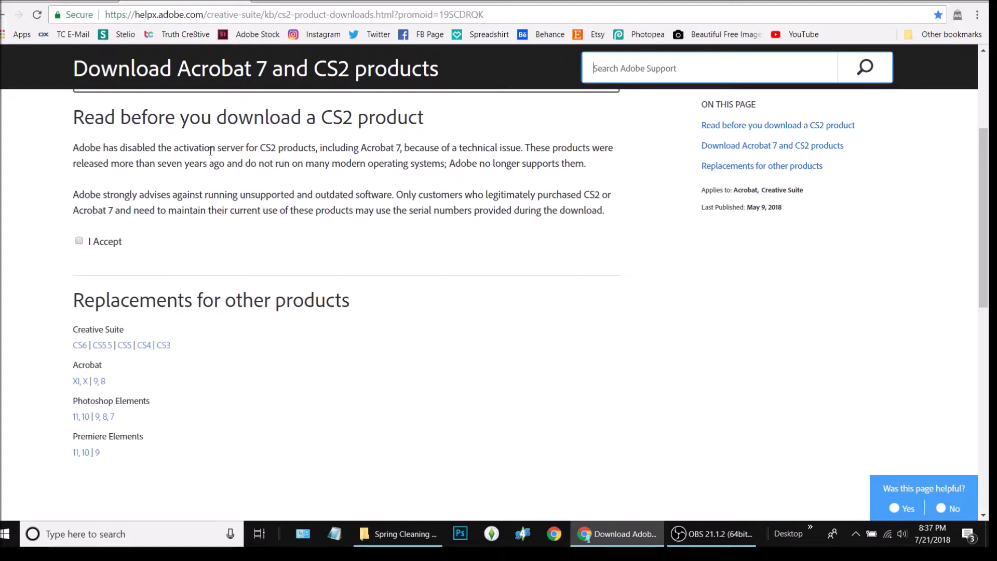
pyautogui.click(79, 240)
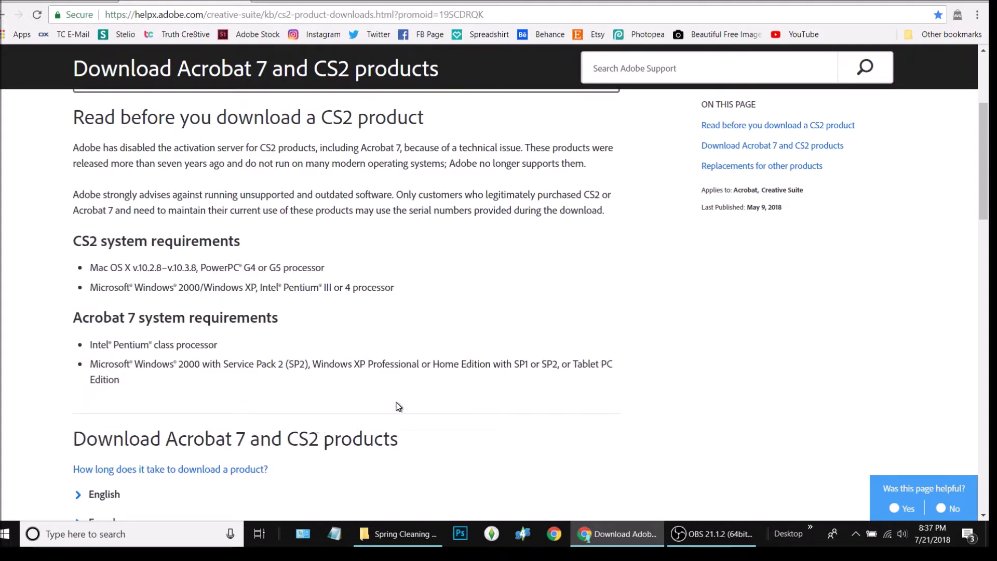
pyautogui.scroll(-5, 352, 368)
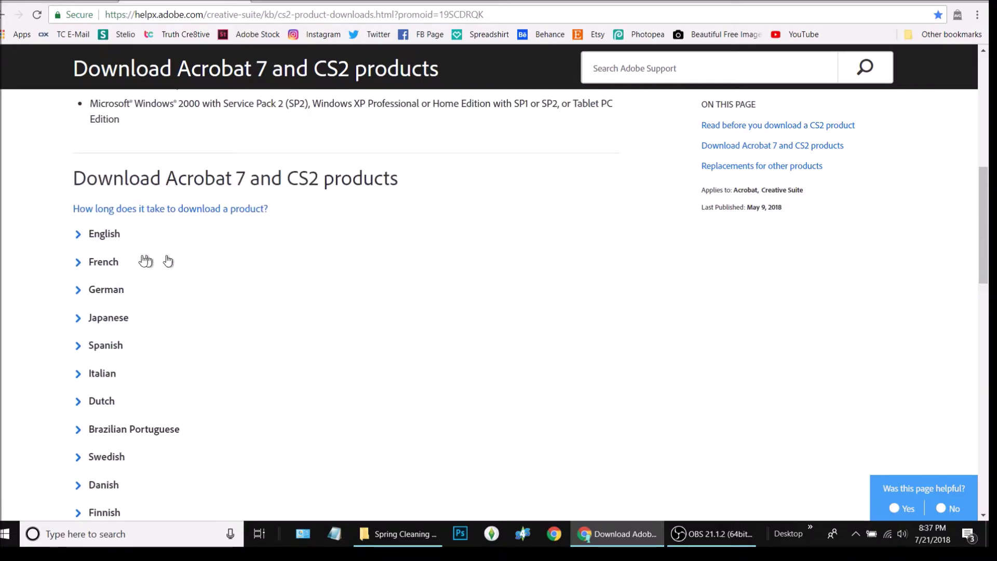
# - Expand the English products table and download the Acrobat Pro 7.0 installer 22020134.exe
pyautogui.click(116, 233)
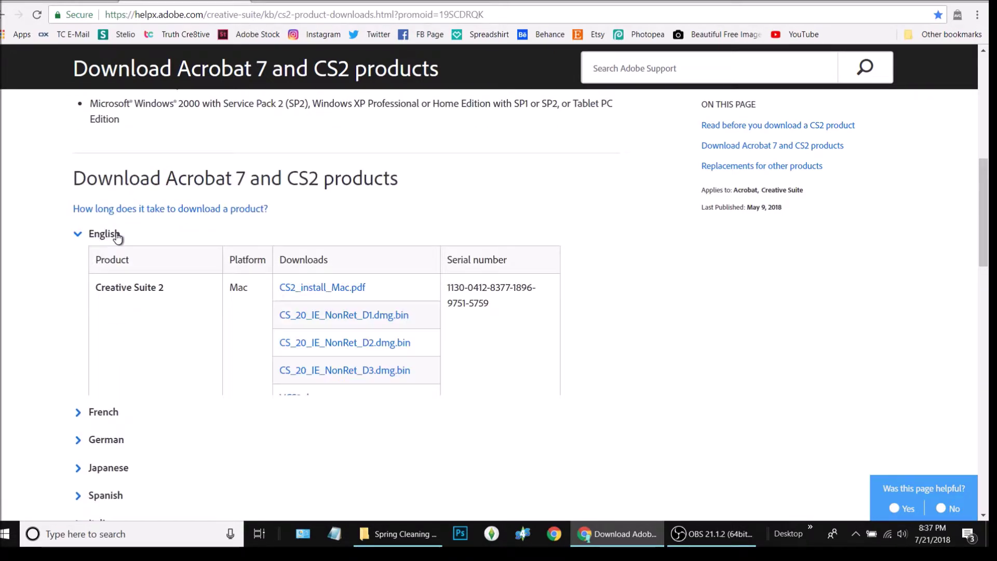
pyautogui.scroll(-1, 707, 376)
pyautogui.scroll(-3, 707, 376)
pyautogui.scroll(4, 706, 376)
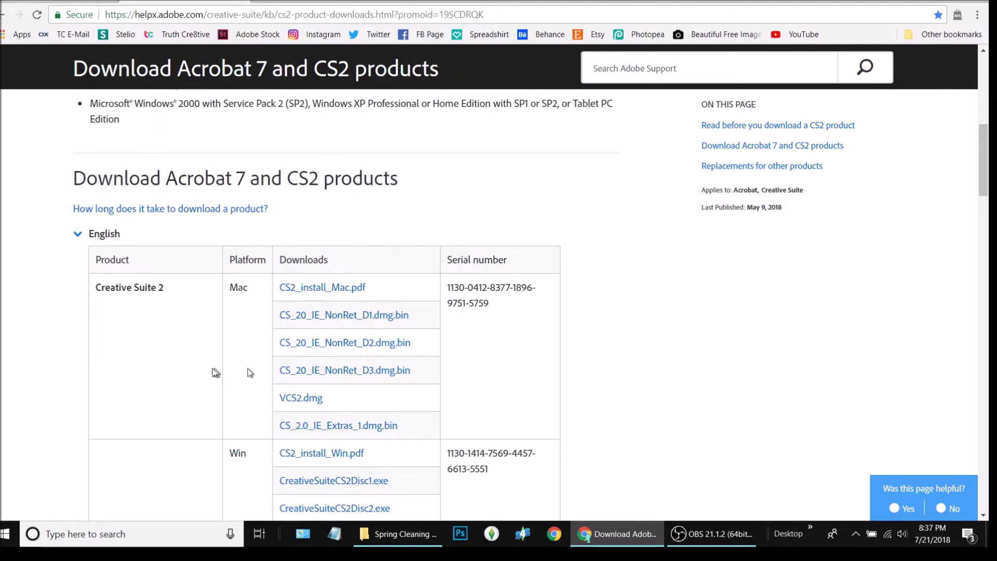
pyautogui.scroll(-4, 446, 385)
pyautogui.scroll(-2, 444, 383)
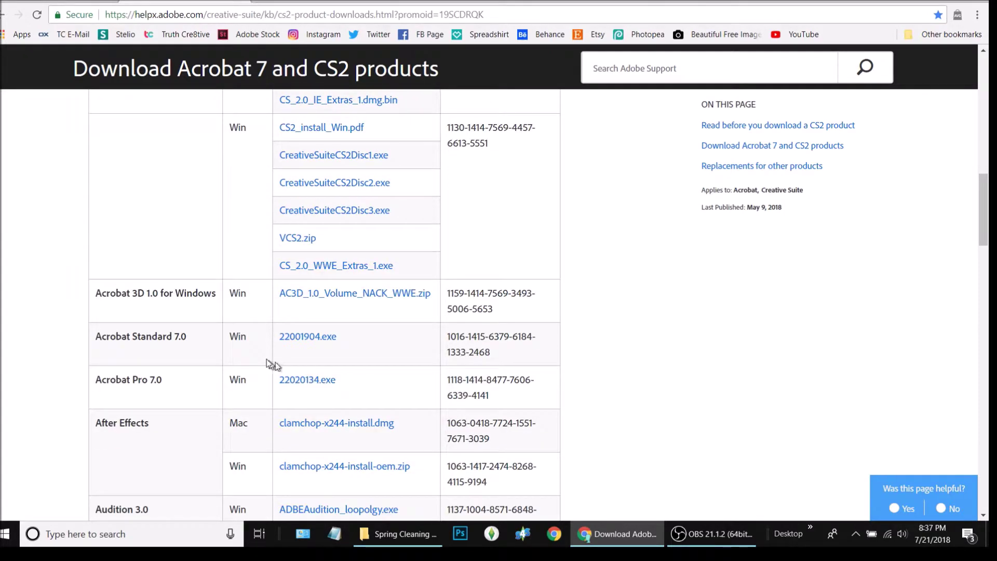
pyautogui.scroll(8, 150, 316)
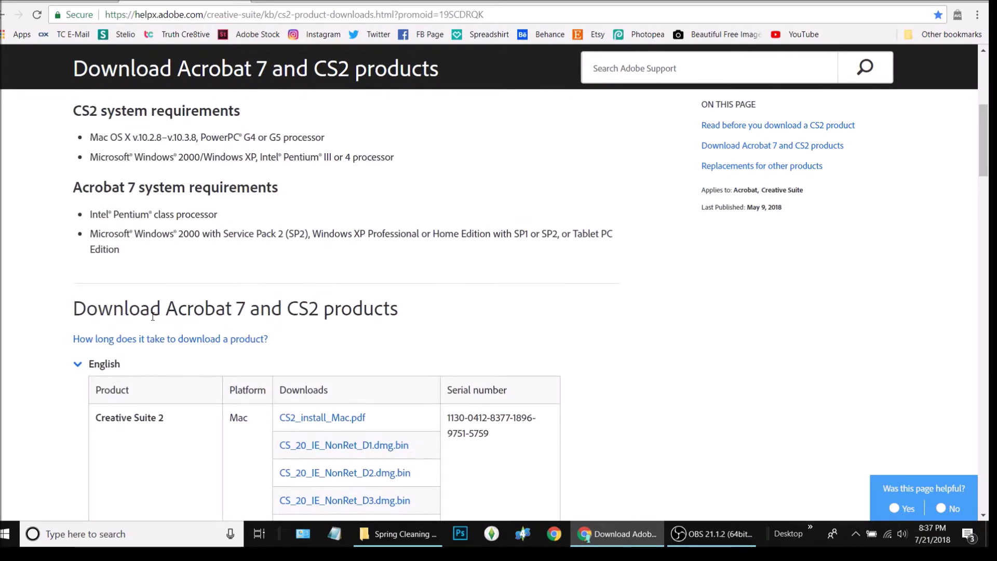
pyautogui.scroll(-7, 153, 317)
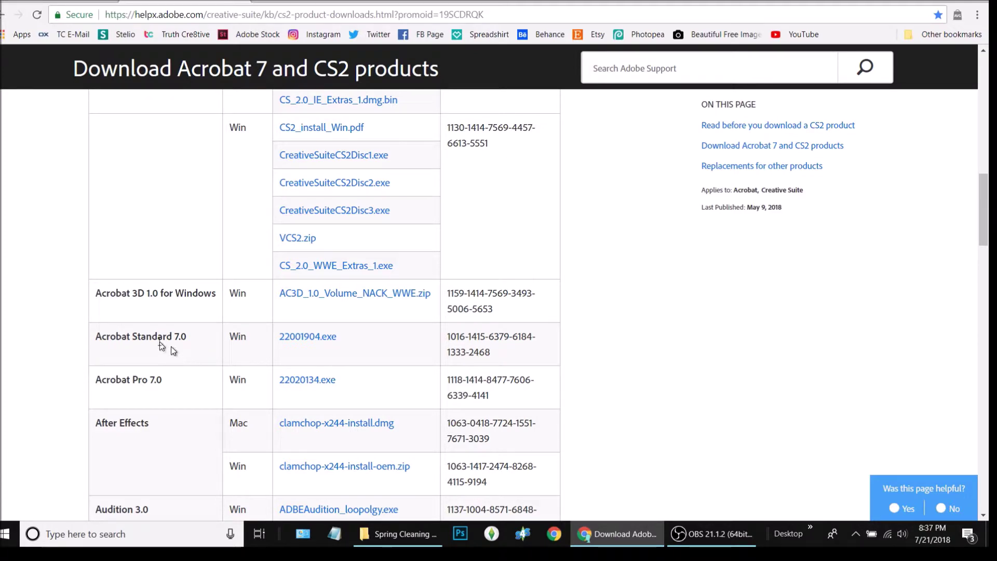
pyautogui.click(319, 380)
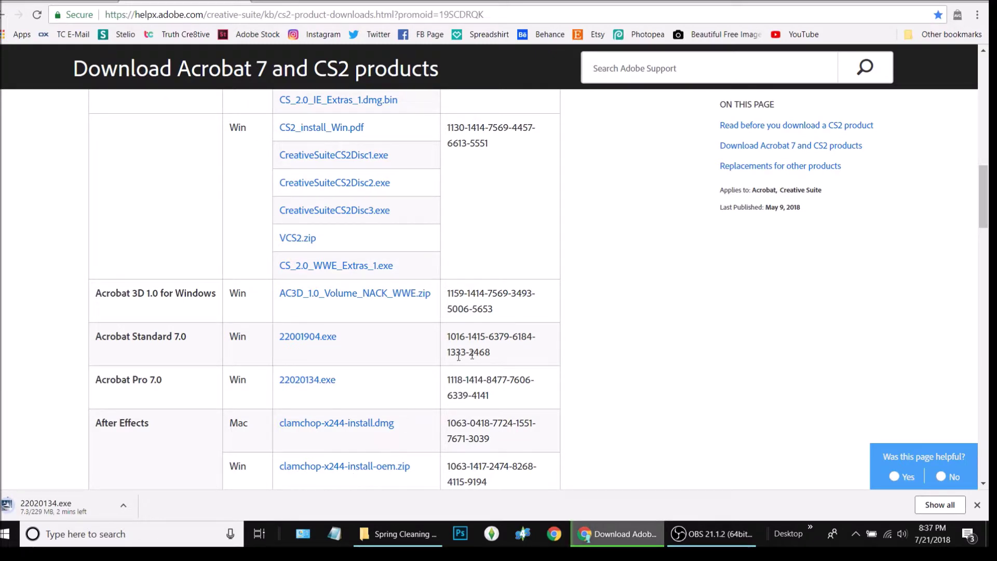
# - Select the Acrobat Pro 7.0 serial number and scroll through the download table
pyautogui.moveTo(508, 354); pyautogui.dragTo(447, 336)
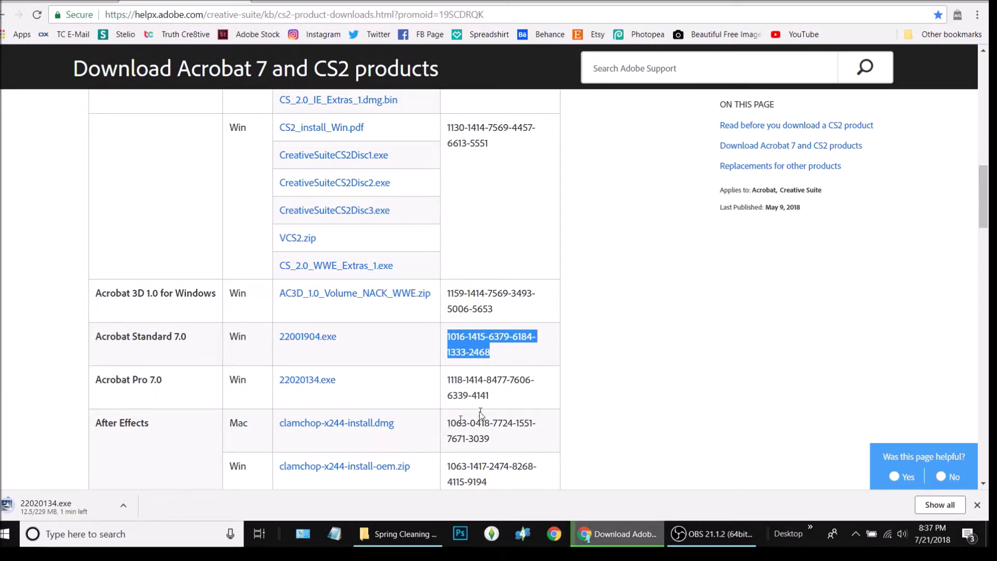
pyautogui.moveTo(514, 405); pyautogui.dragTo(440, 382)
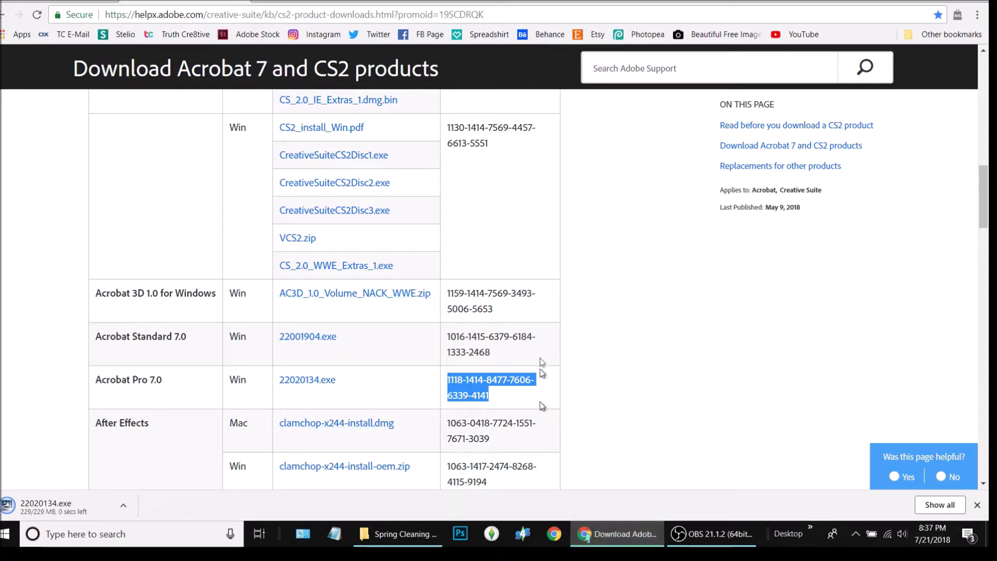
pyautogui.scroll(4, 471, 374)
pyautogui.scroll(-4, 471, 374)
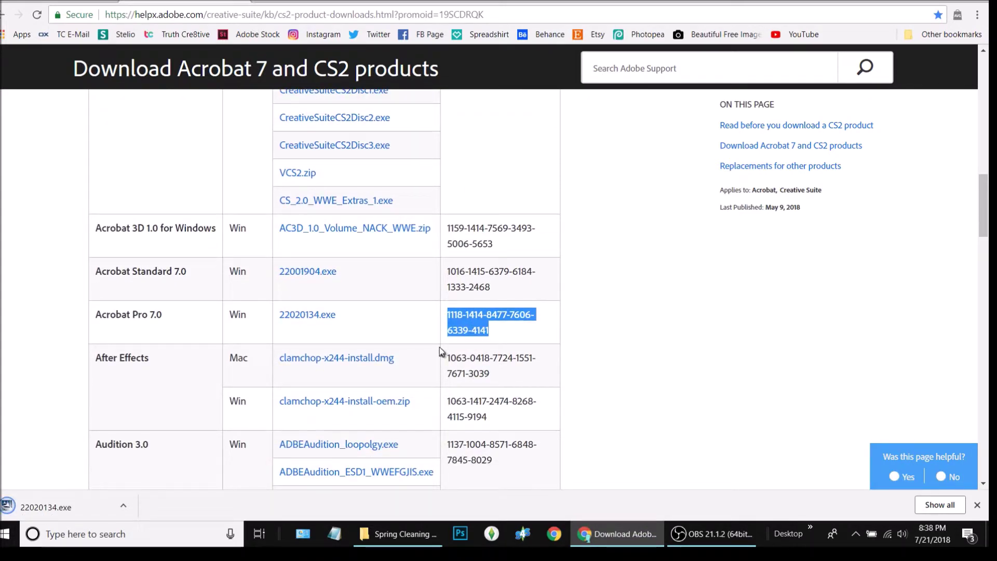
pyautogui.scroll(-3, 441, 352)
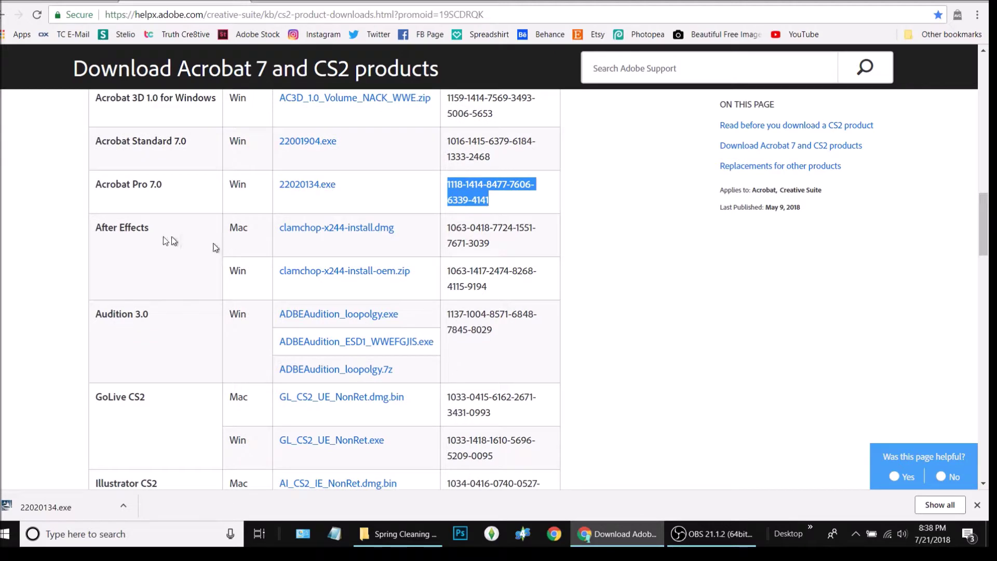
pyautogui.scroll(-3, 151, 339)
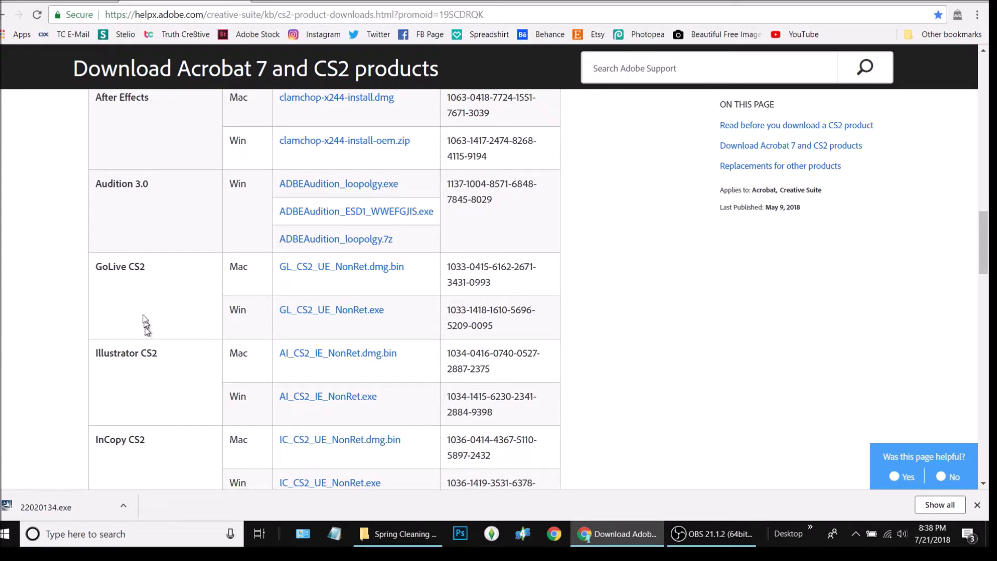
pyautogui.scroll(-3, 146, 265)
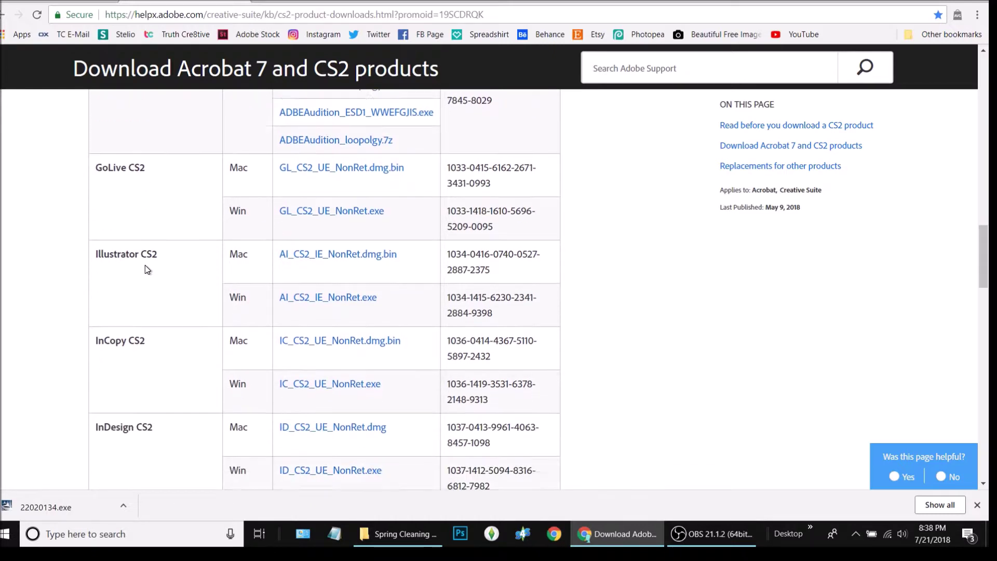
pyautogui.scroll(-2, 145, 292)
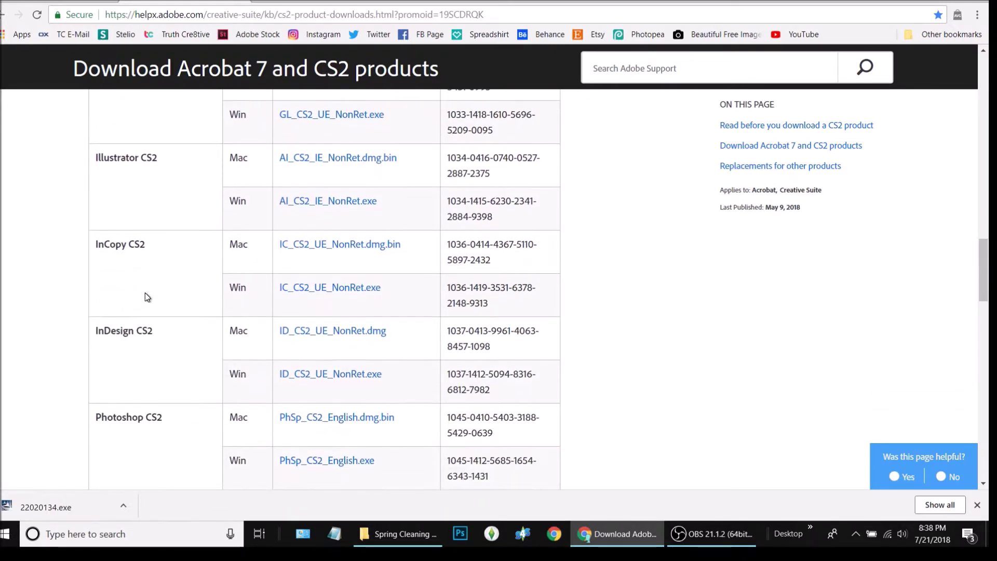
pyautogui.scroll(-3, 153, 319)
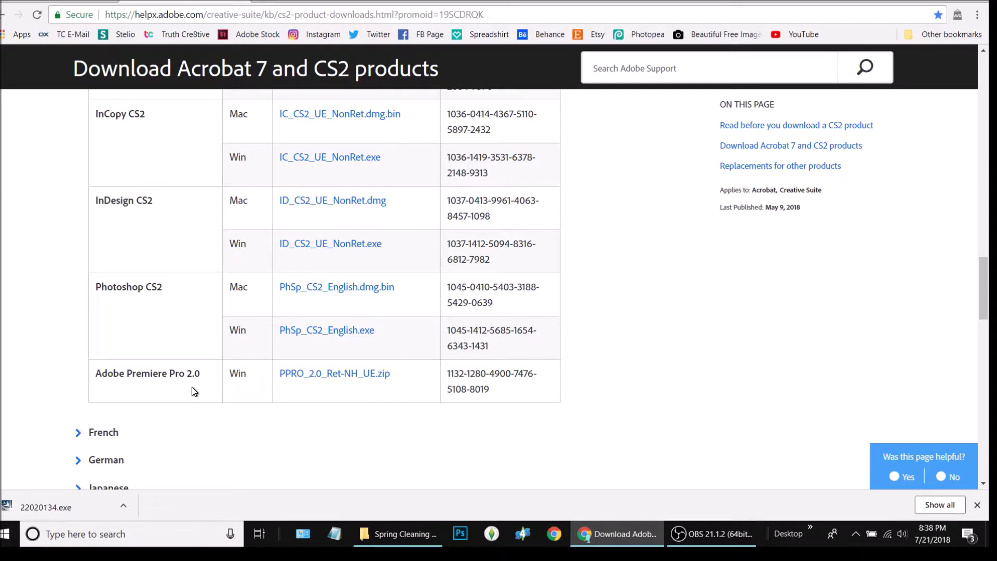
pyautogui.scroll(12, 312, 386)
pyautogui.scroll(15, 301, 392)
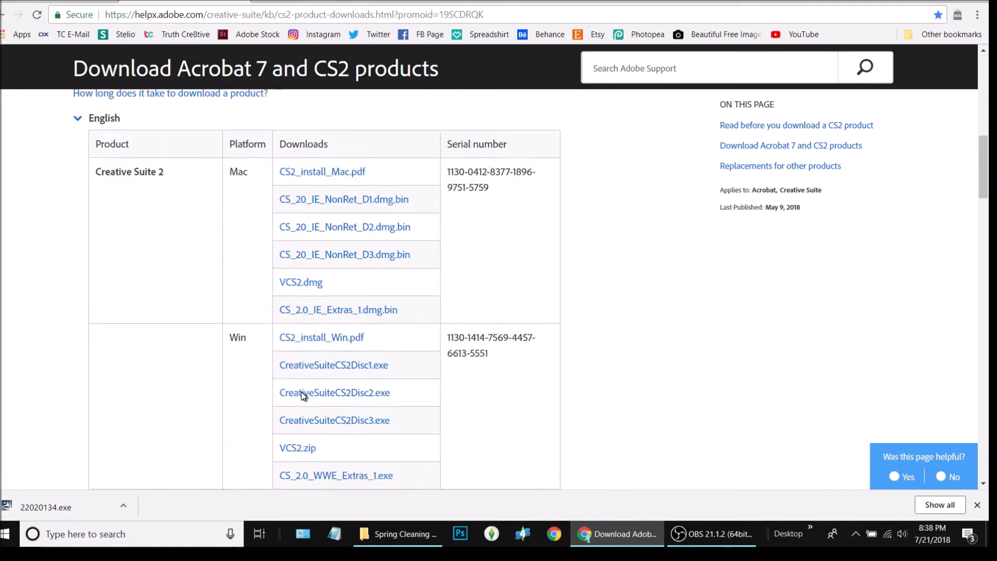
pyautogui.scroll(-8, 581, 333)
pyautogui.scroll(-20, 544, 283)
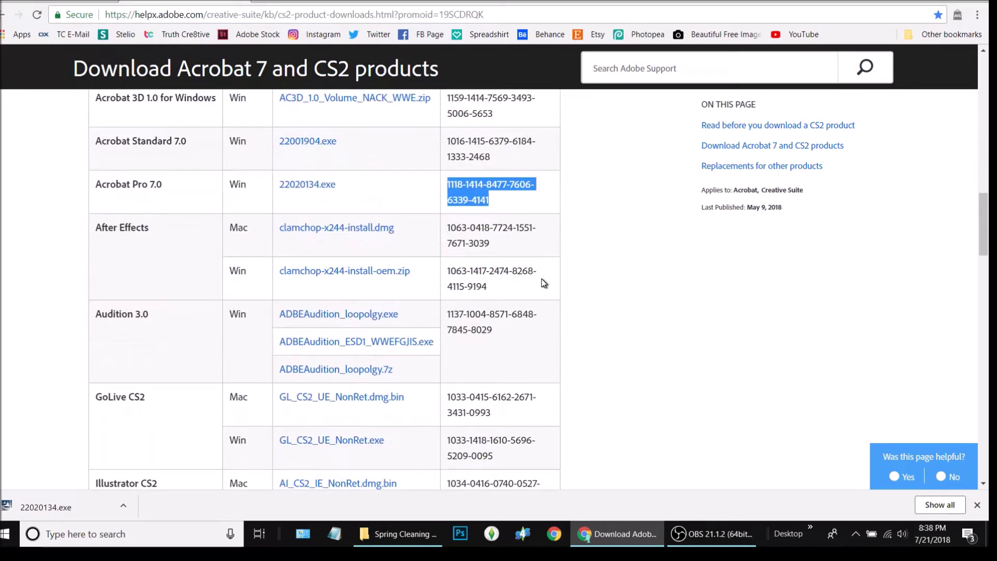
pyautogui.scroll(20, 542, 283)
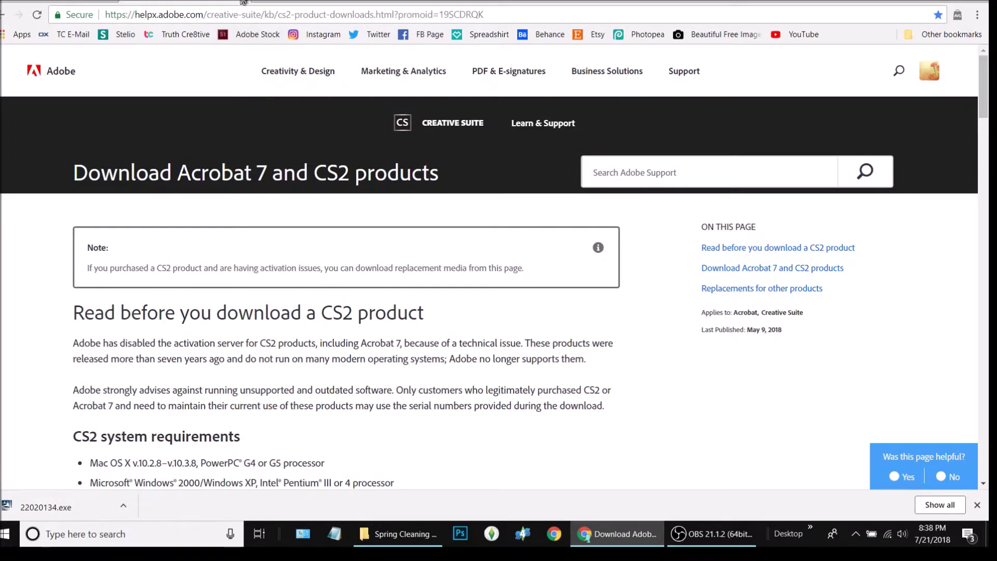
# - Open springCleaningFlyerDouble from the Spring Cleaning Flyer folder with Adobe Acrobat 7.0
pyautogui.click(237, 1)
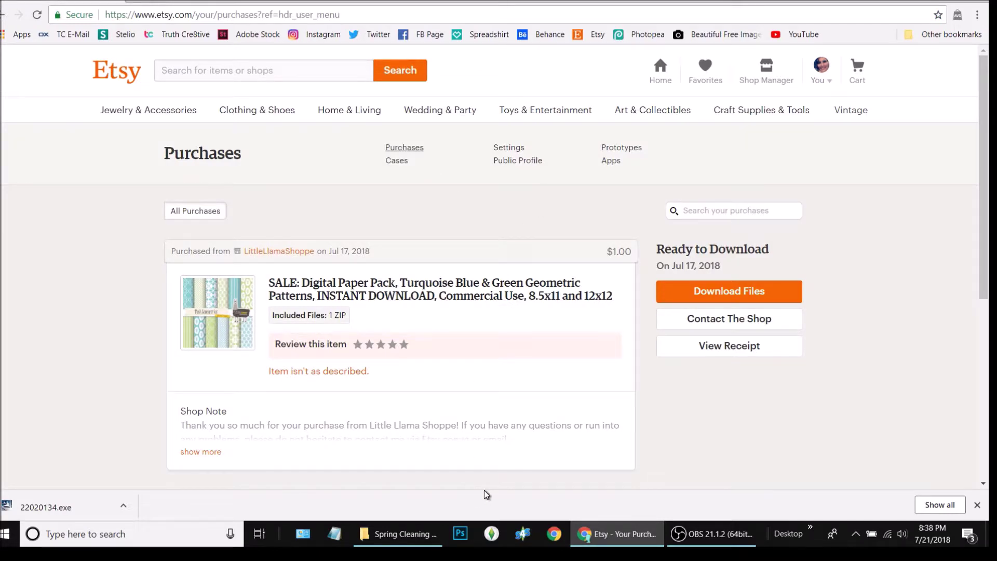
pyautogui.click(399, 534)
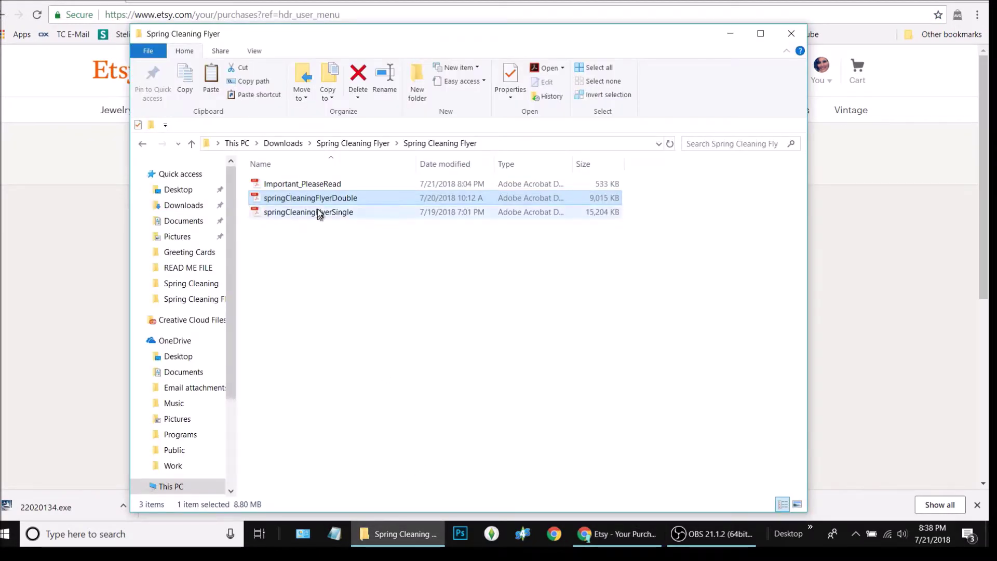
pyautogui.click(310, 185)
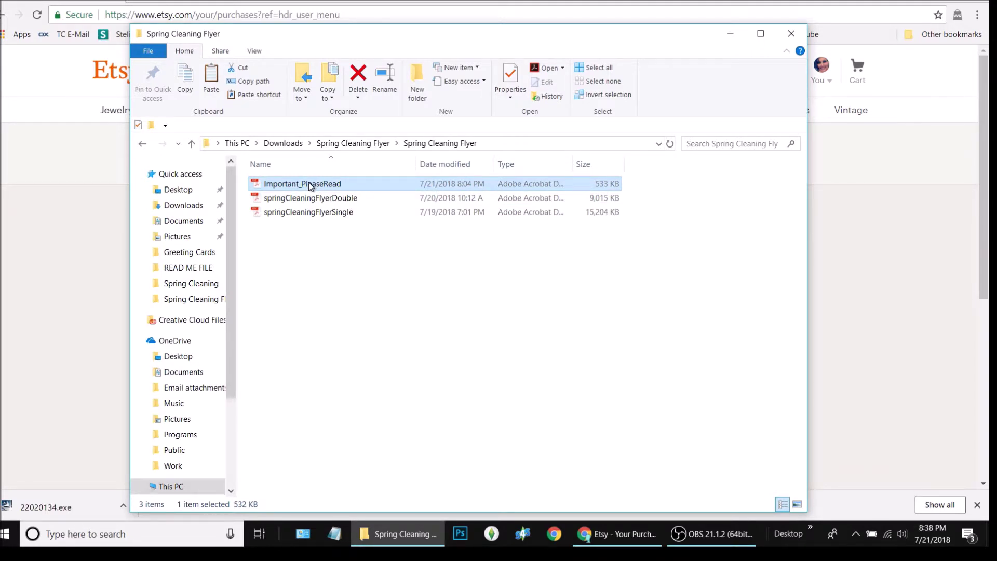
pyautogui.click(321, 200)
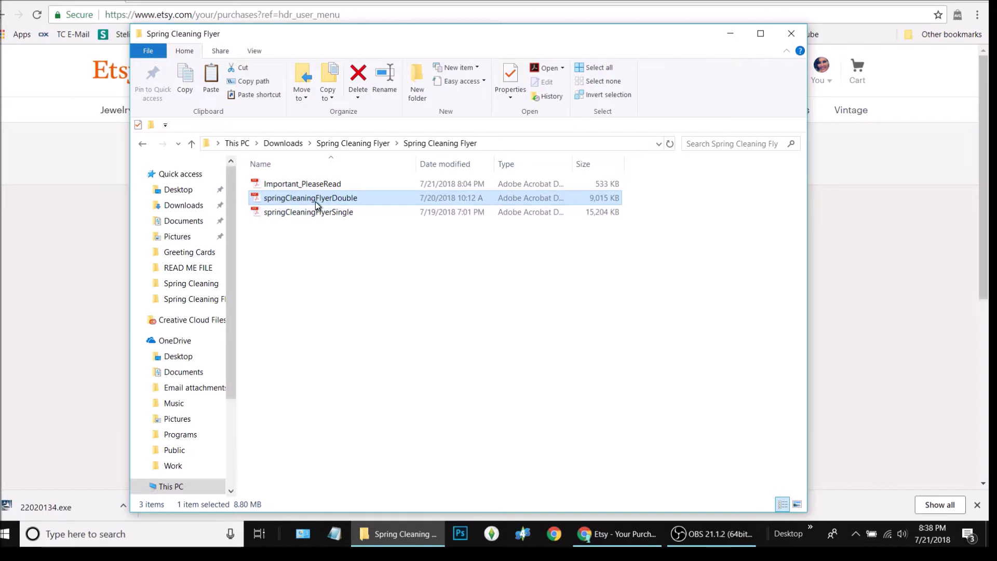
pyautogui.rightClick(316, 200)
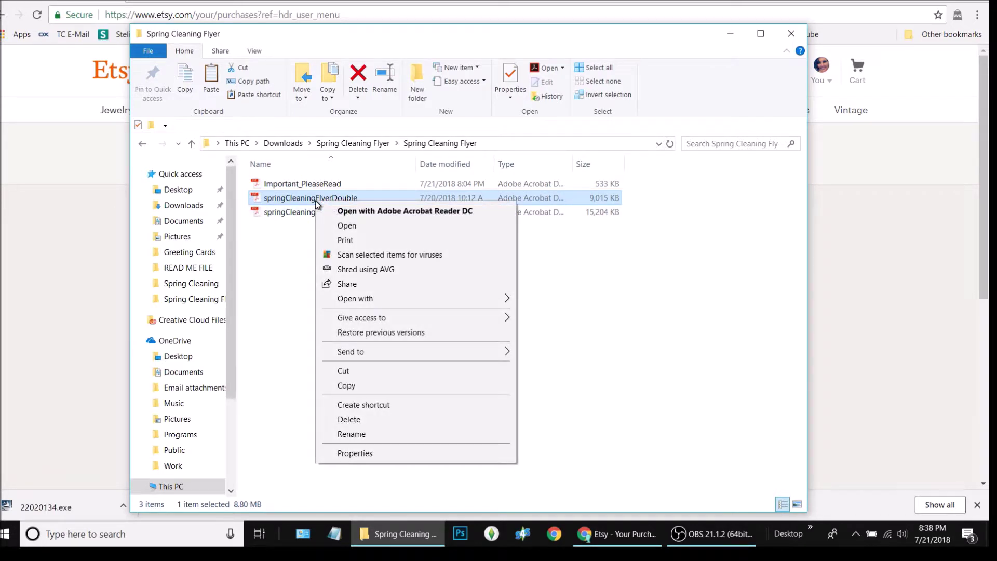
pyautogui.moveTo(403, 298)
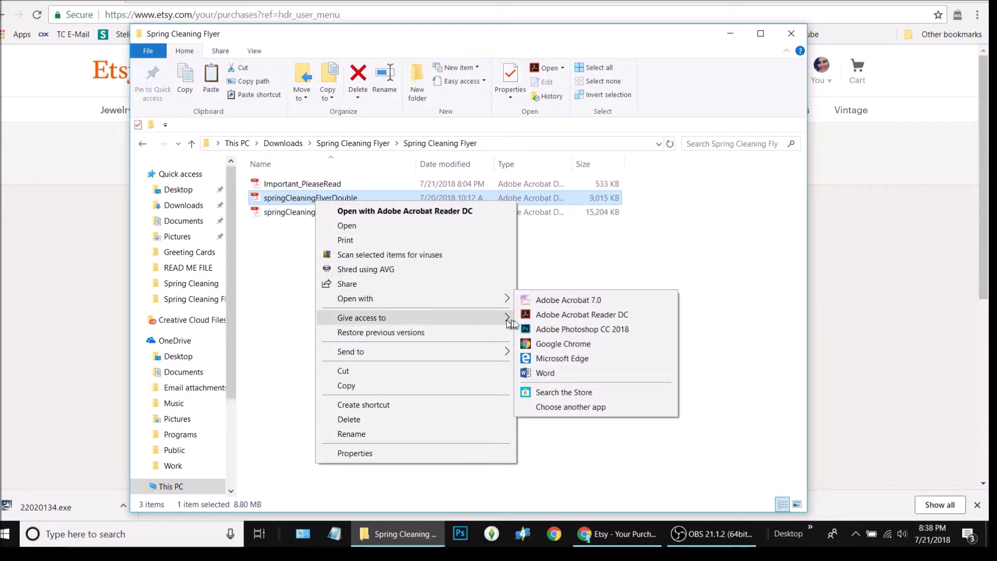
pyautogui.click(646, 299)
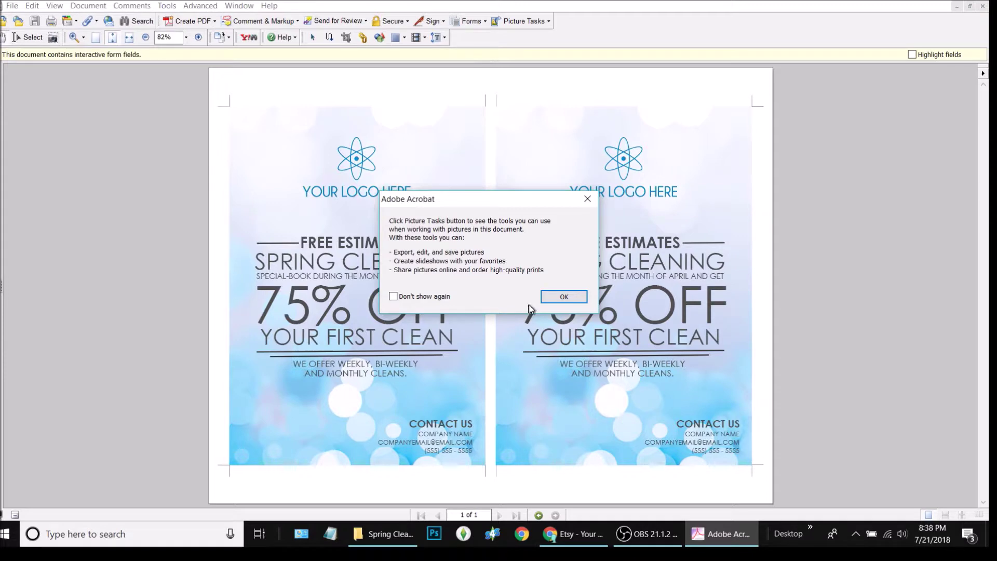
# - Dismiss the Picture Tasks notice and postpone registration with Remind me later
pyautogui.click(564, 296)
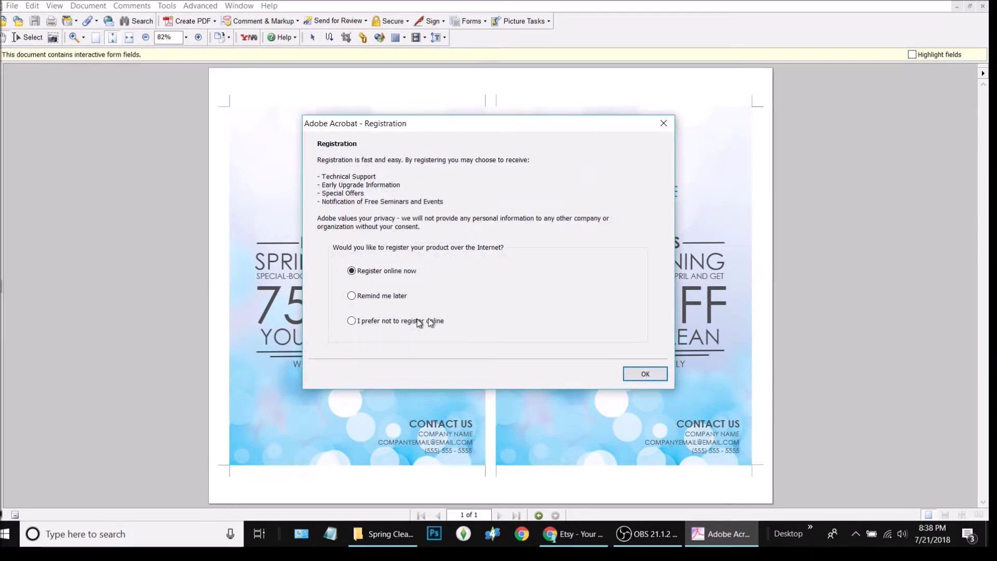
pyautogui.click(352, 296)
pyautogui.click(645, 375)
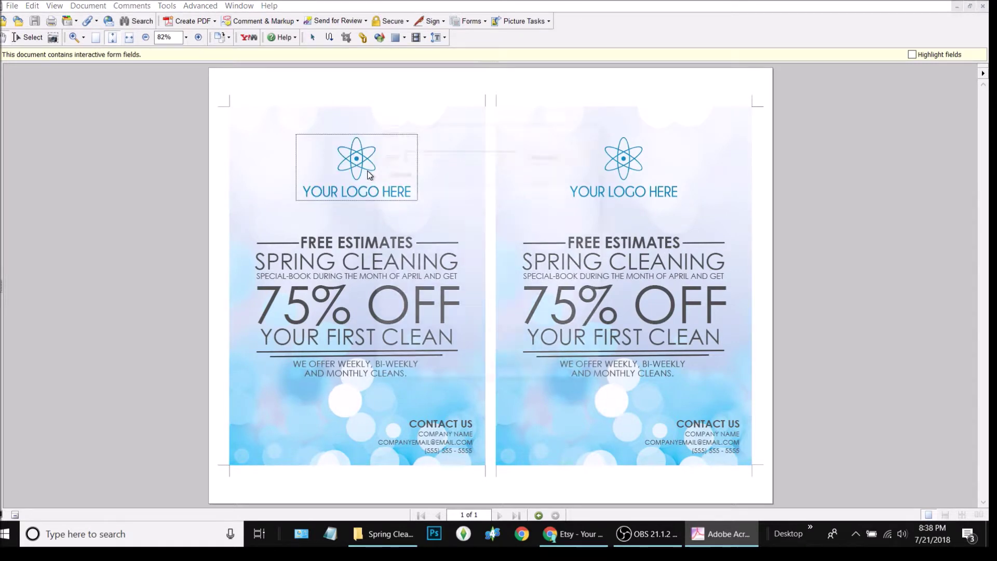
# - Cancel the logo's Select Icon dialog and select ESTIMATES in the left heading
pyautogui.click(369, 175)
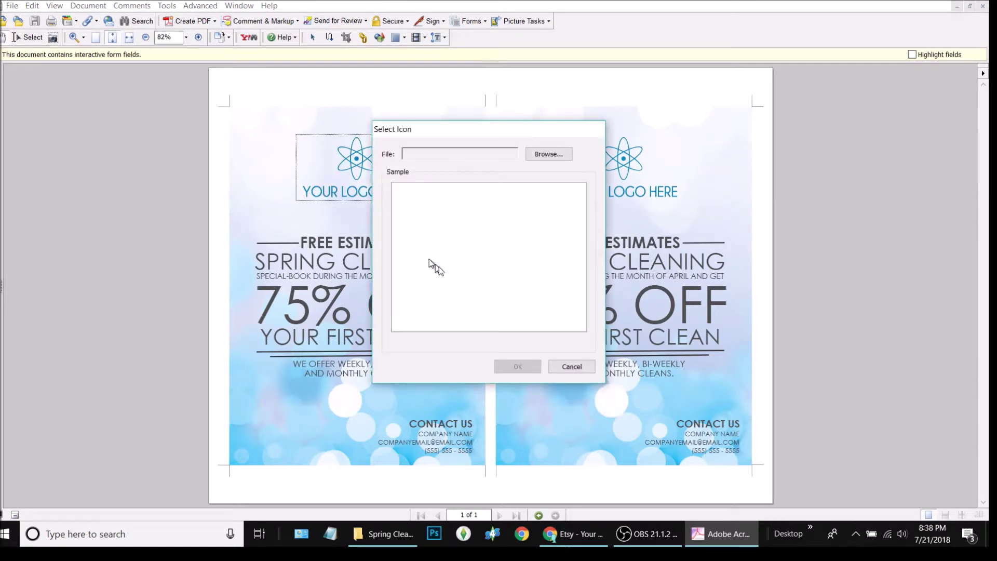
pyautogui.click(572, 366)
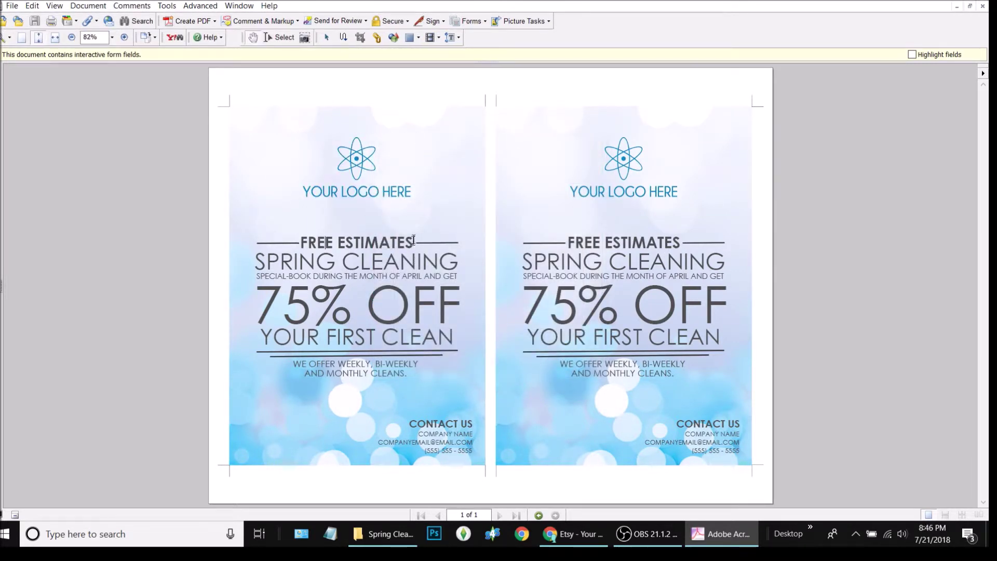
pyautogui.moveTo(414, 242); pyautogui.dragTo(341, 239)
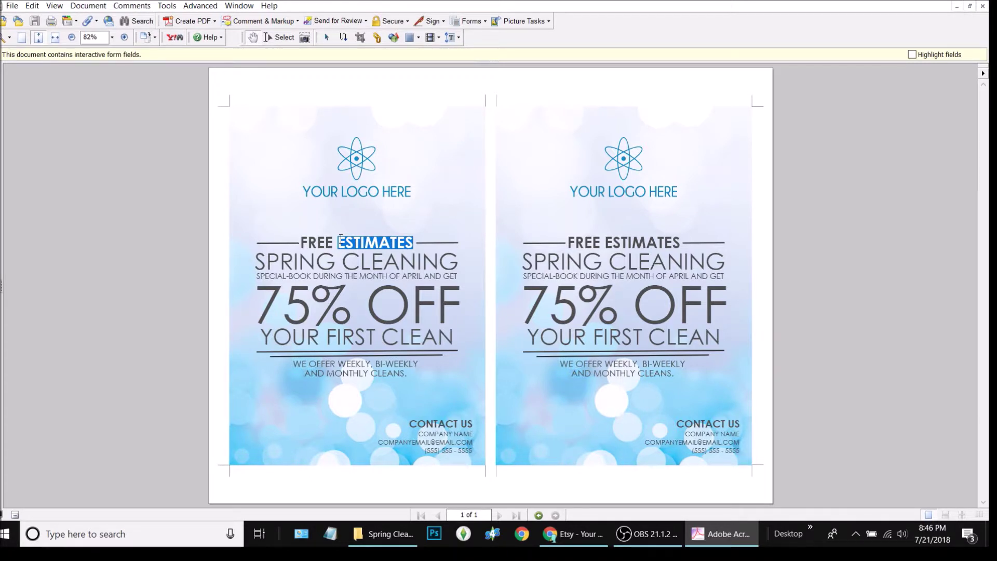
# - Change the heading to FREE FOOD and accept form Auto-Complete
pyautogui.write('FOOD')
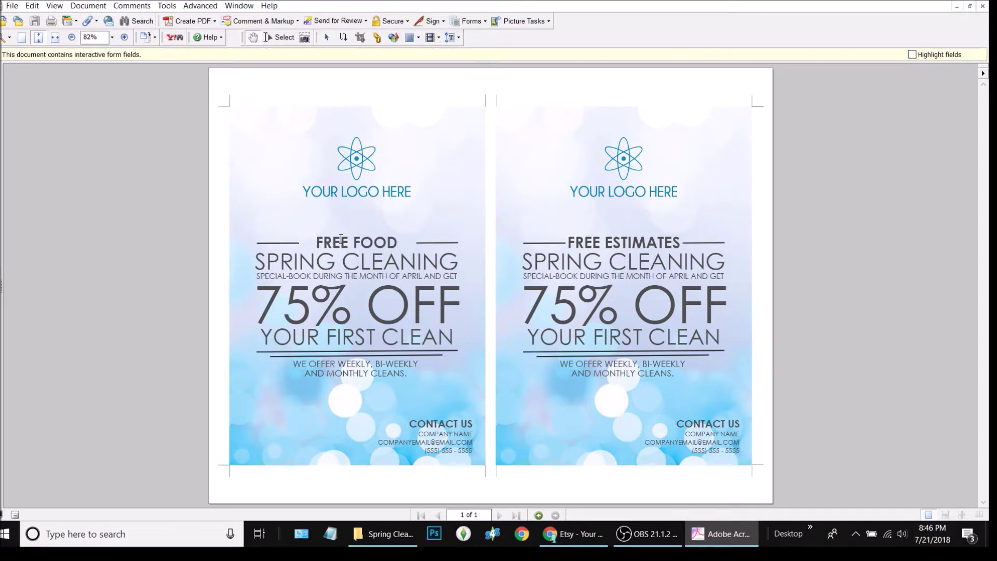
pyautogui.click(375, 260)
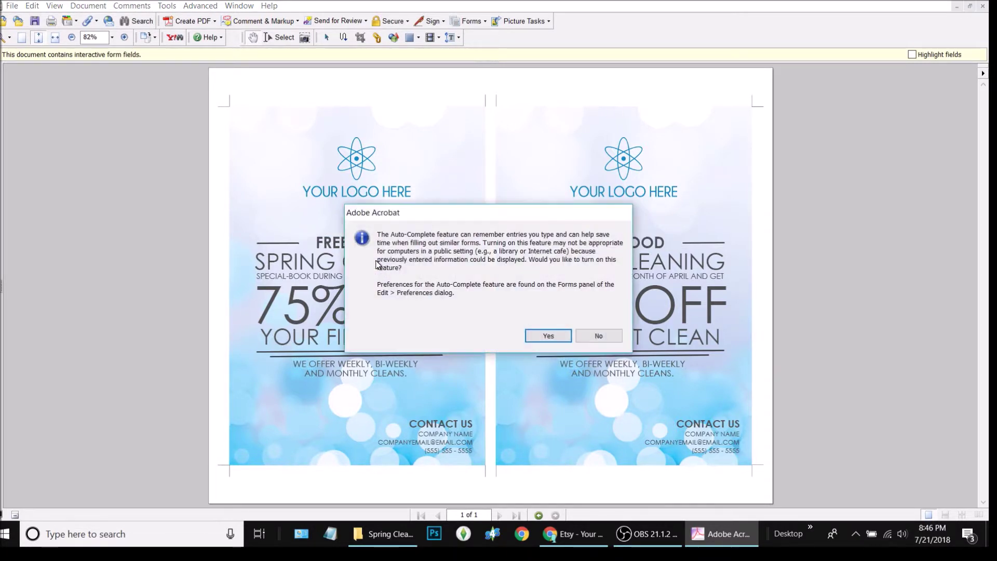
pyautogui.click(562, 338)
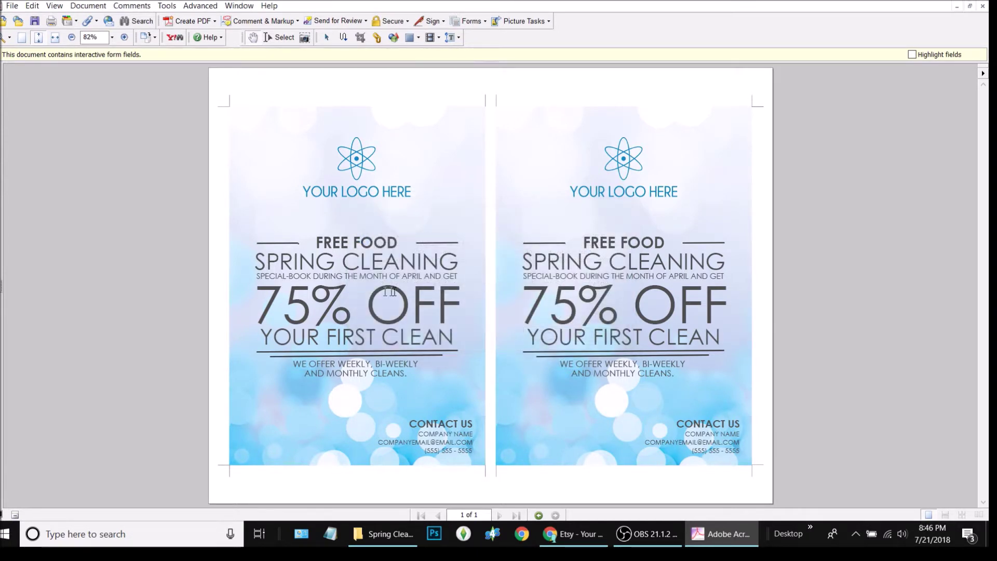
# - Replace the SPRING CLEANING headline with FOR ALL WHO COME
pyautogui.doubleClick(373, 257)
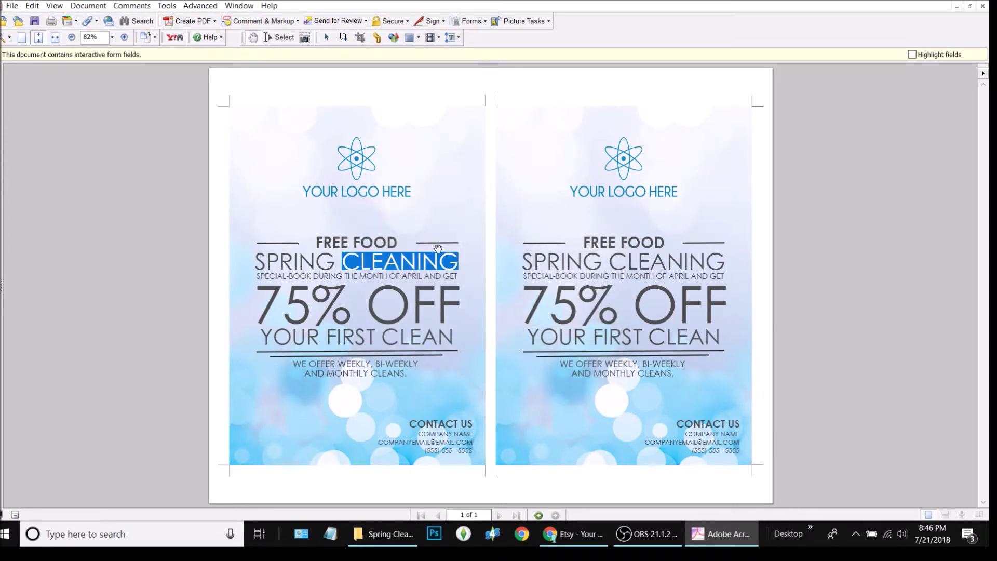
pyautogui.click(439, 252)
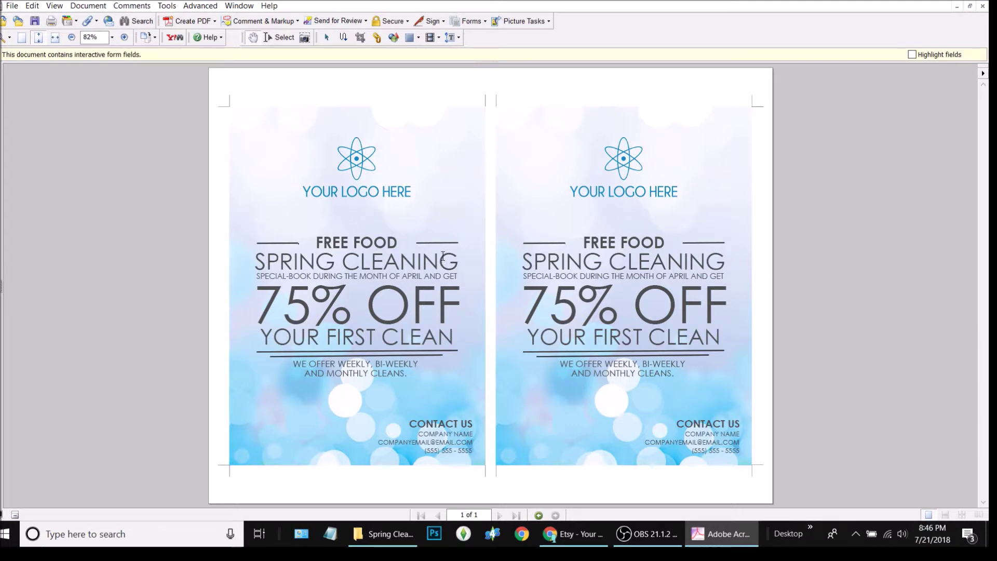
pyautogui.hotkey('ctrl', 'a')
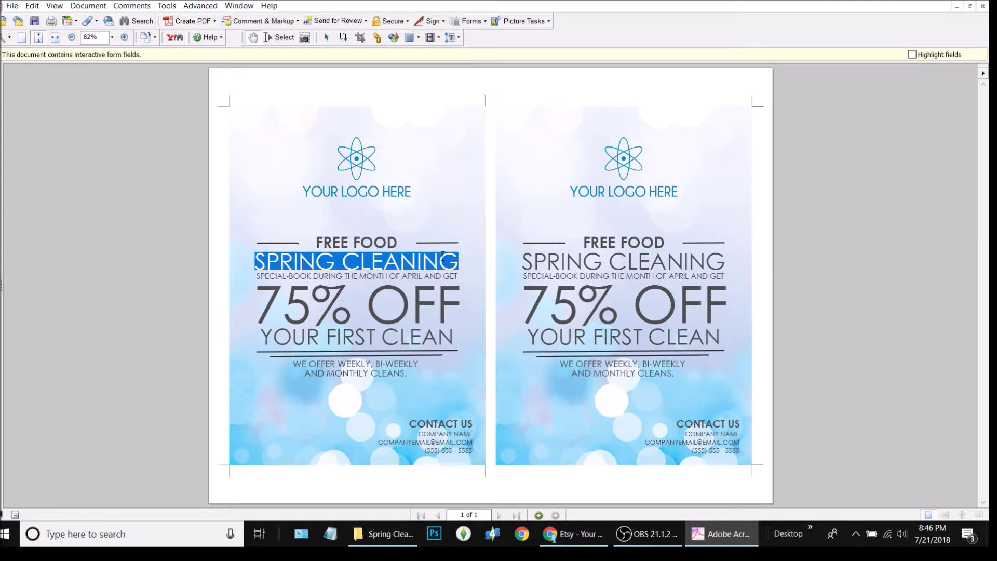
pyautogui.write('FOR')
pyautogui.write(' ALL WHO COM')
pyautogui.write('E')
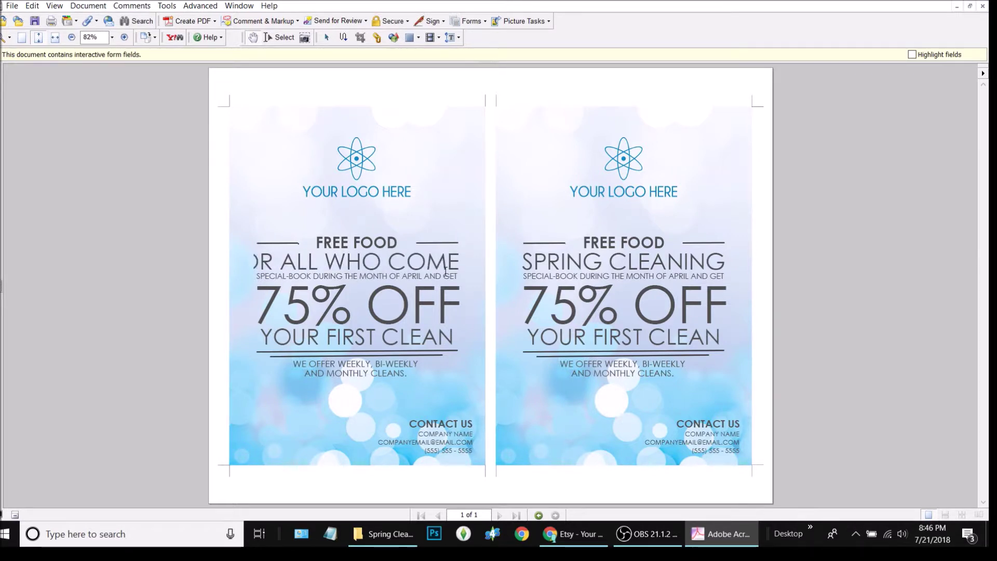
pyautogui.press('Return')
# - Replace the SPECIAL-BOOK line with 'FREE CLOTHING, FURNATURE AND EVEN A CART'
pyautogui.click(444, 279)
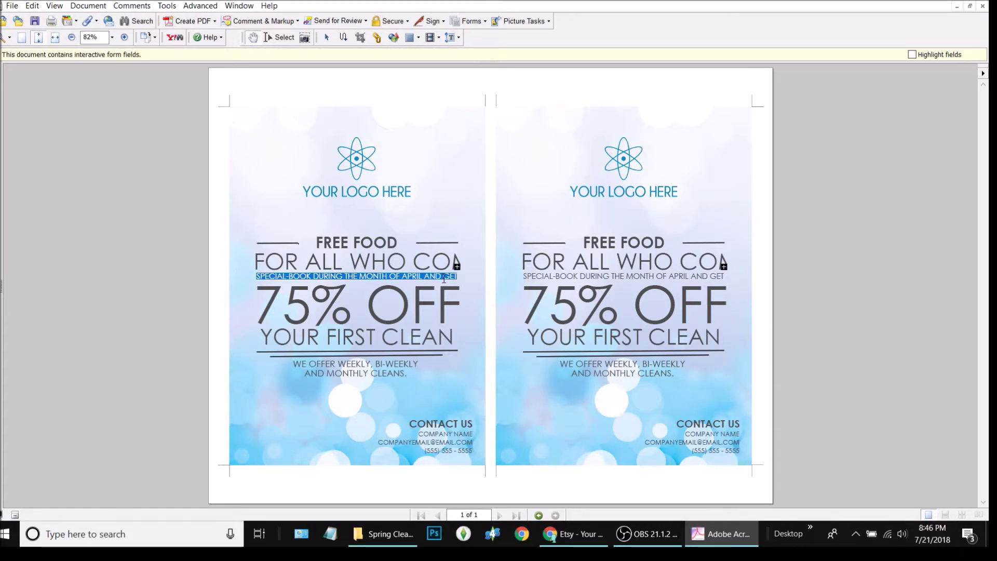
pyautogui.write('FREE')
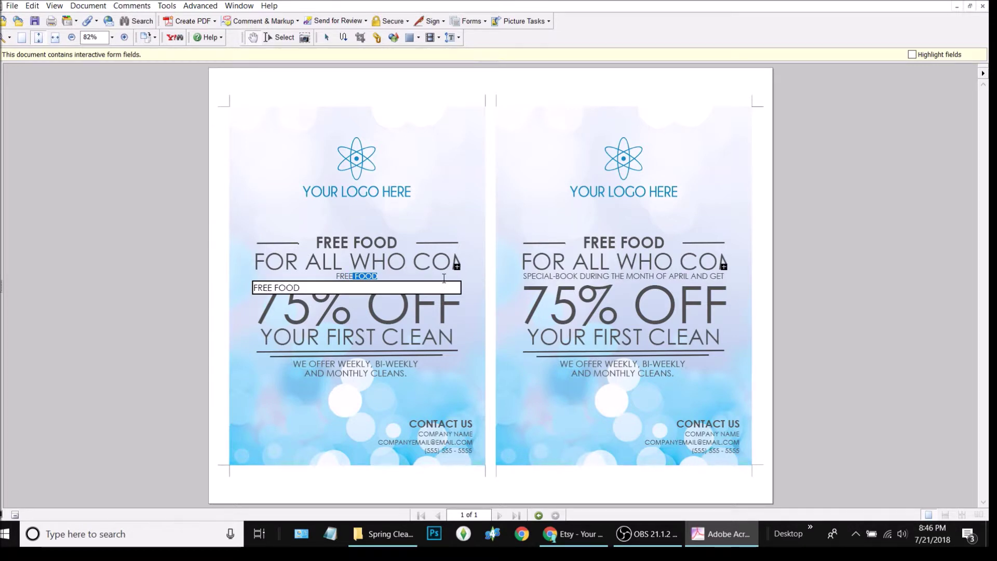
pyautogui.write(' GIVEAWAS')
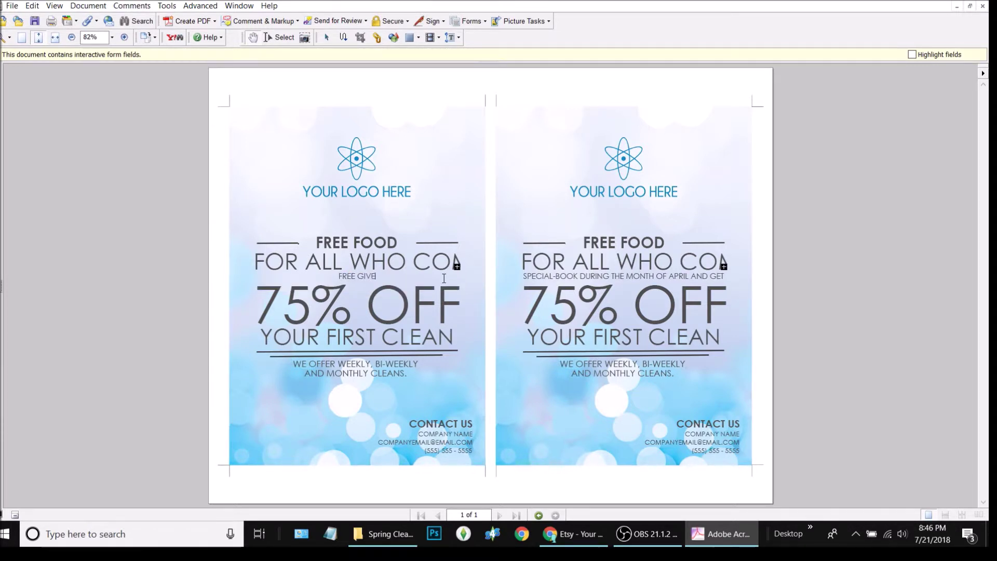
pyautogui.press('BackSpace')
pyautogui.press('BackSpace')
pyautogui.press('BackSpace')
pyautogui.press('BackSpace')
pyautogui.press('BackSpace')
pyautogui.press('BackSpace')
pyautogui.press('BackSpace')
pyautogui.press('BackSpace')
pyautogui.press('BackSpace')
pyautogui.write('CLOTHING, ')
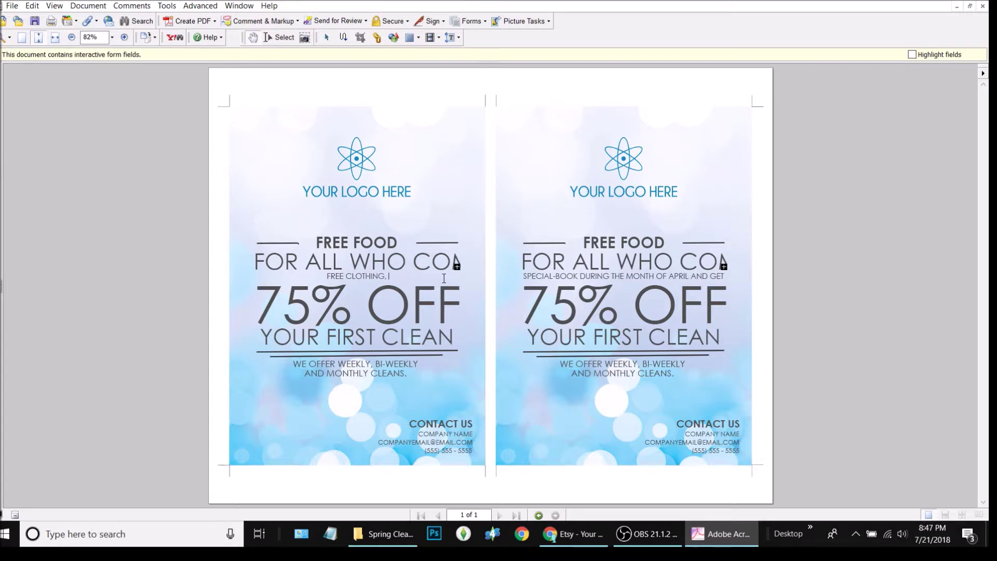
pyautogui.write('FURNATURE')
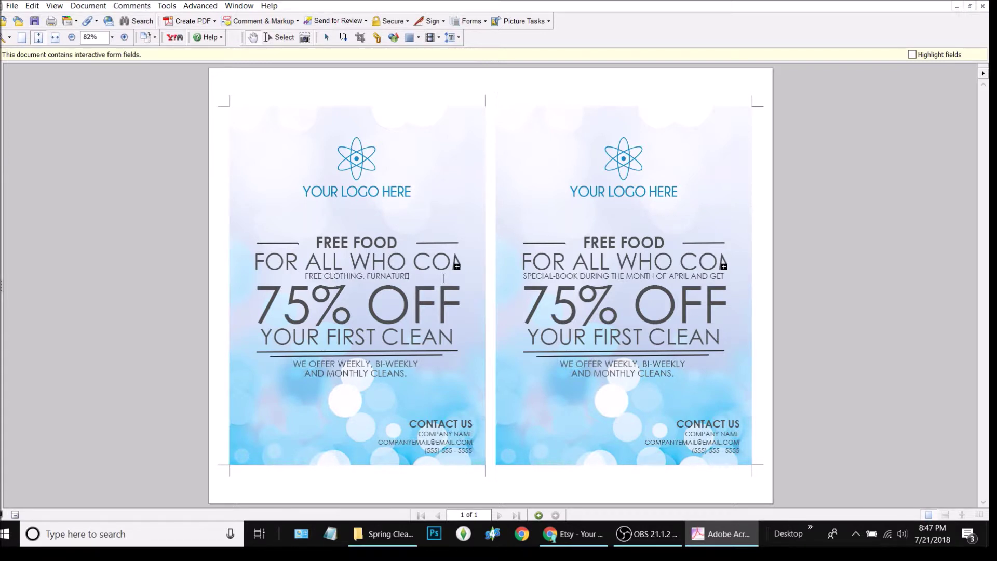
pyautogui.write(' A')
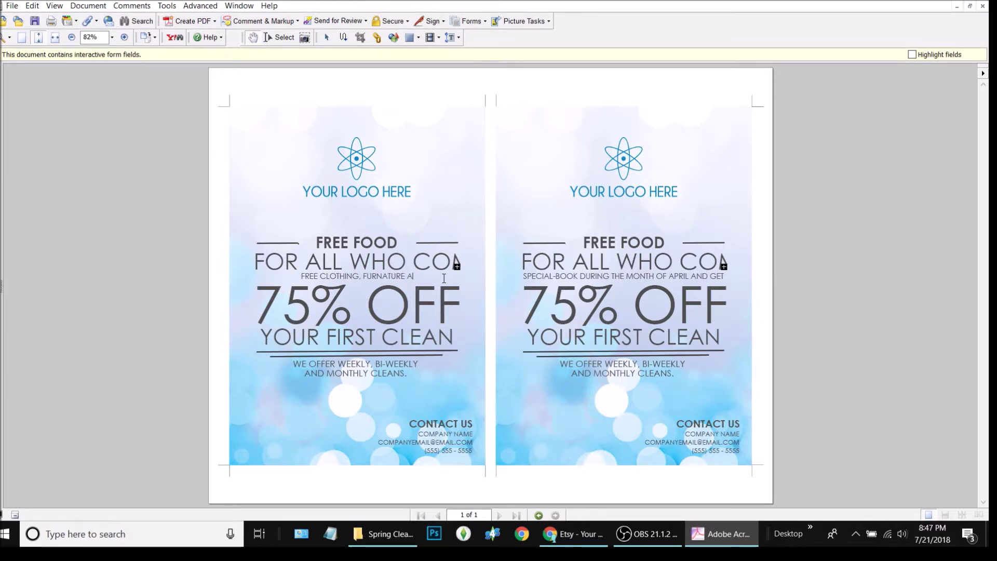
pyautogui.write('ND EVEN A ')
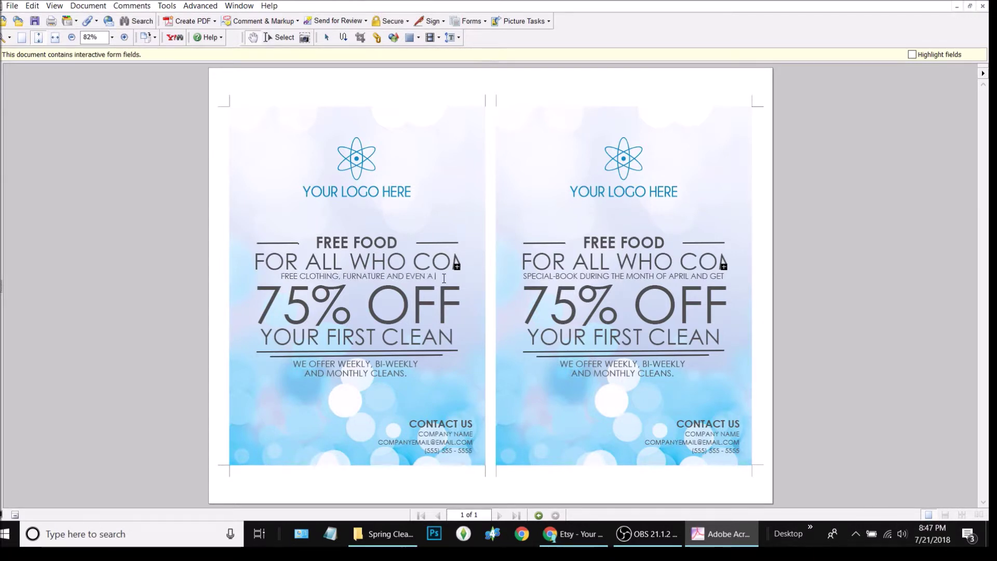
pyautogui.write('CART')
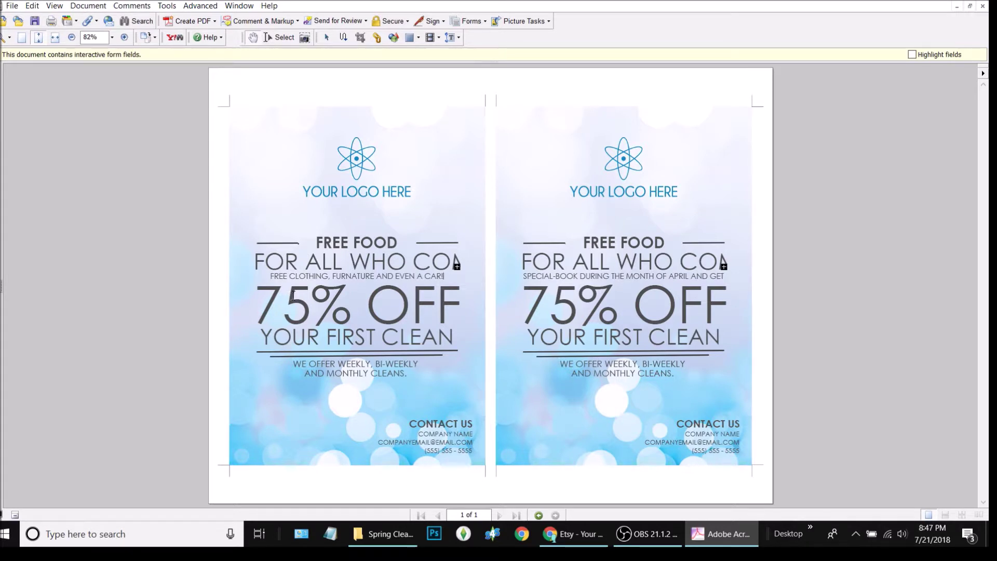
# - Replace 75% OFF with ALL FREE and YOUR FIRST CLEAN with APRIL 7 - 9, 2018
pyautogui.moveTo(457, 297); pyautogui.dragTo(251, 309)
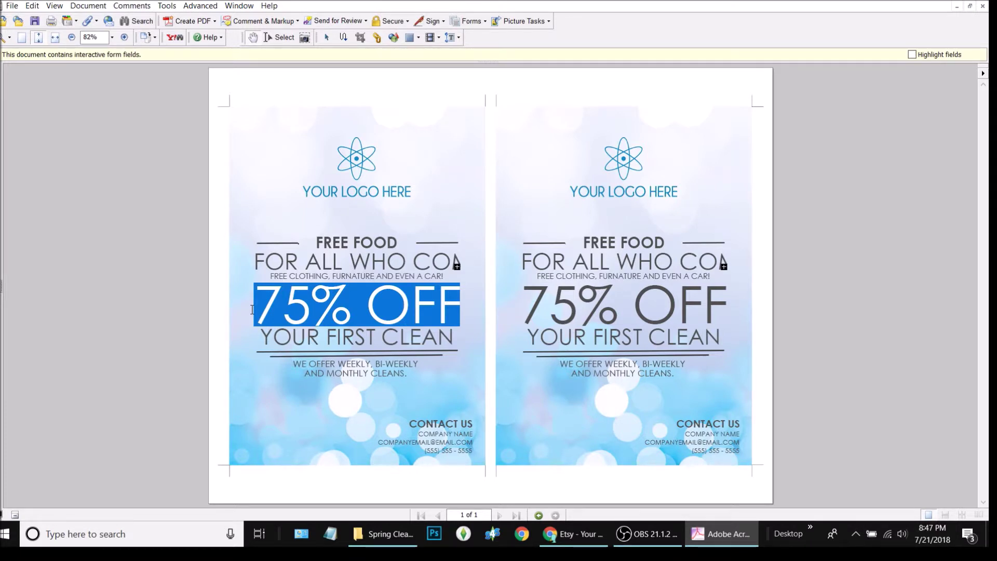
pyautogui.write('ALL FREE')
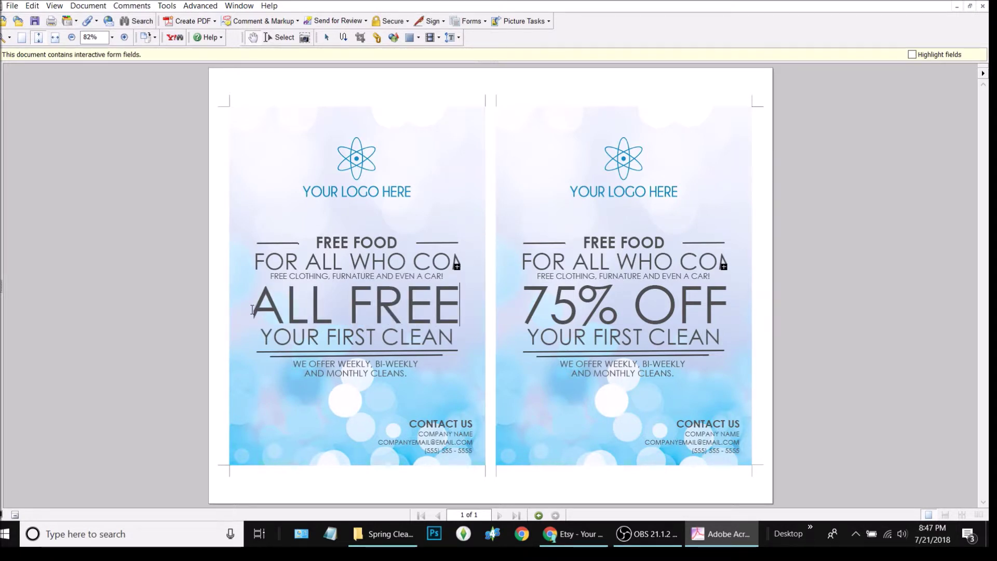
pyautogui.click(383, 336)
pyautogui.moveTo(455, 337); pyautogui.dragTo(257, 341)
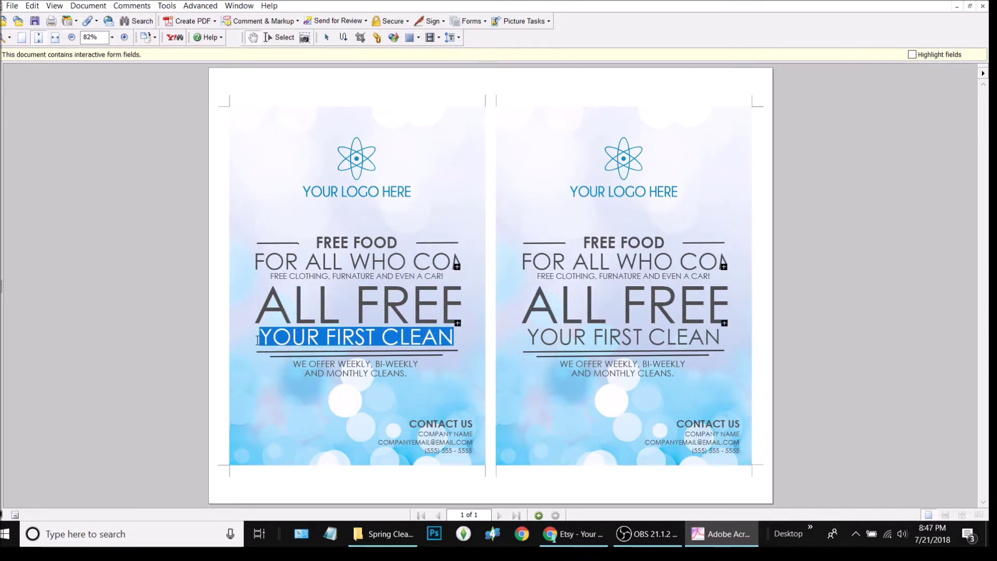
pyautogui.write('APRIL ')
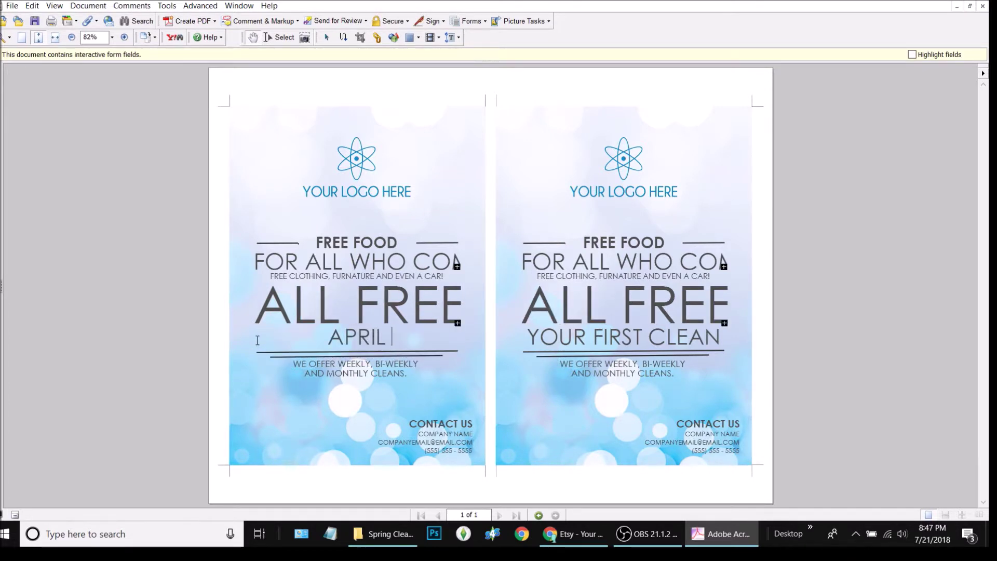
pyautogui.write('7 - 9')
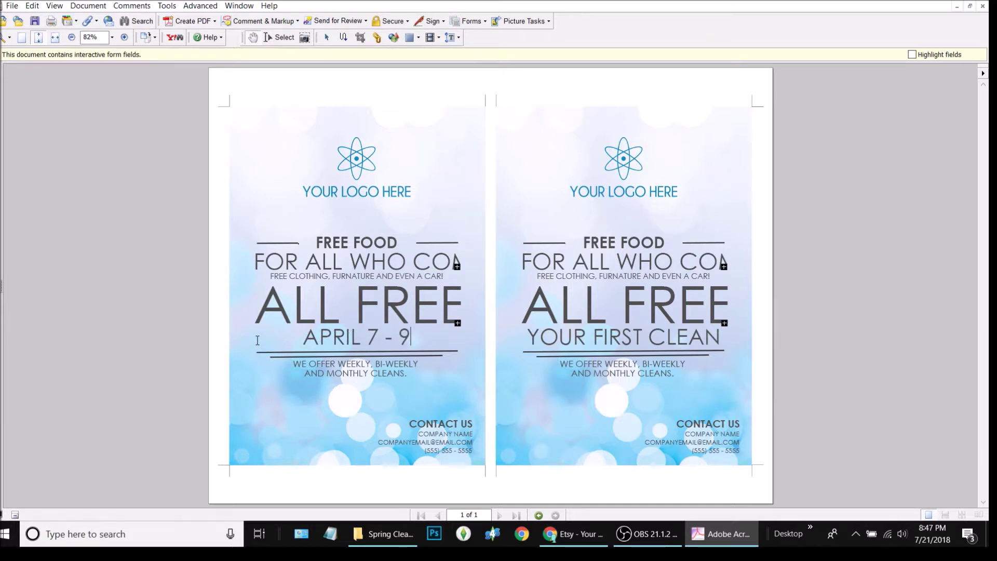
pyautogui.write(', 2018')
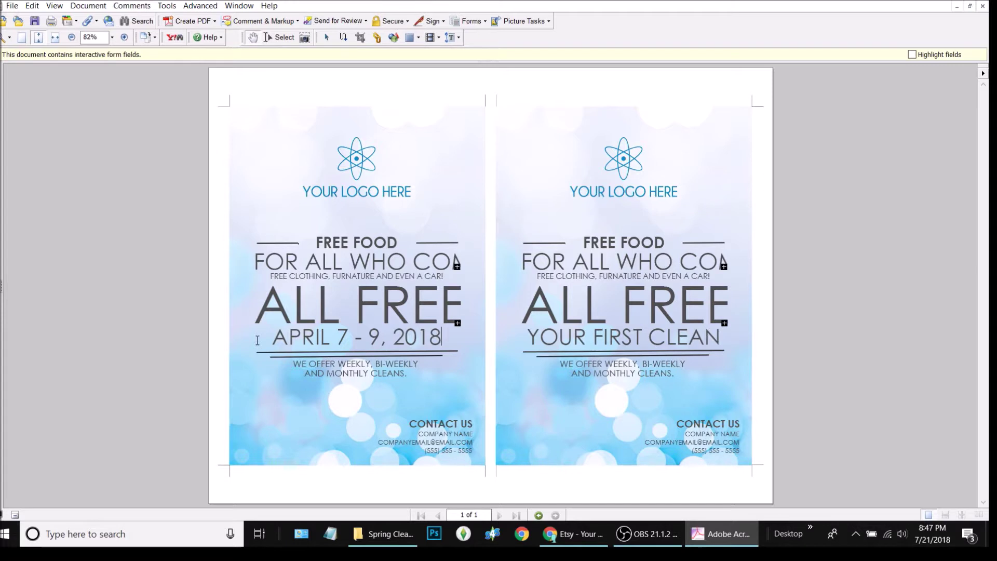
pyautogui.click(347, 364)
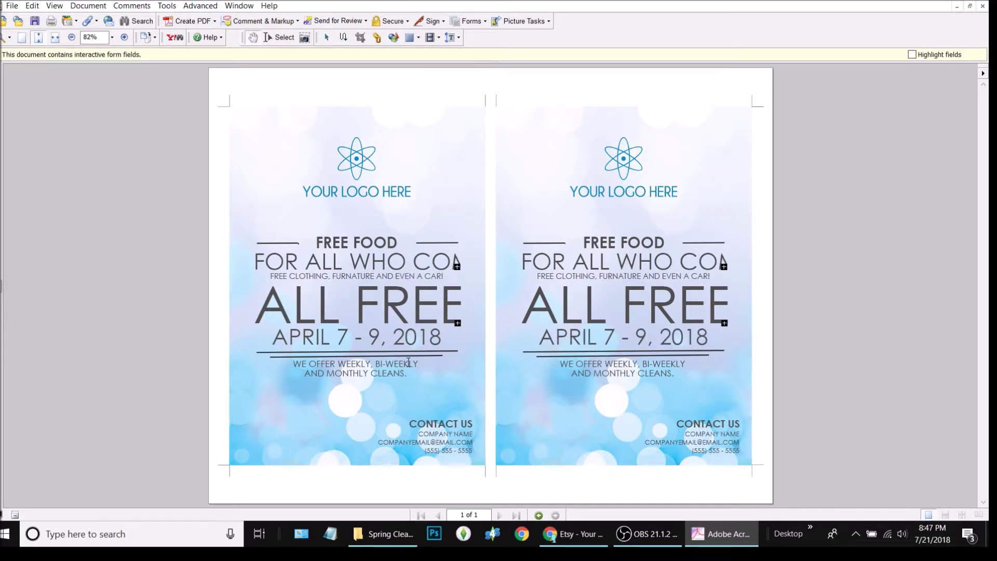
# - Replace the two WE OFFER lines with 'WE EVEN HAVE A RAFFLE' and 'TO PAY YOUR BILLS'
pyautogui.hotkey('ctrl', 'a')
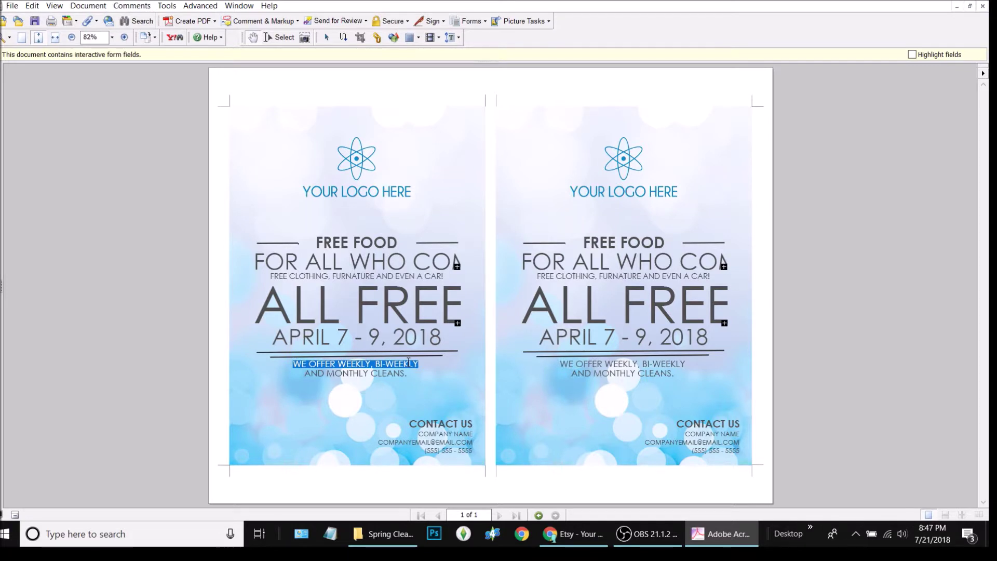
pyautogui.write('WE')
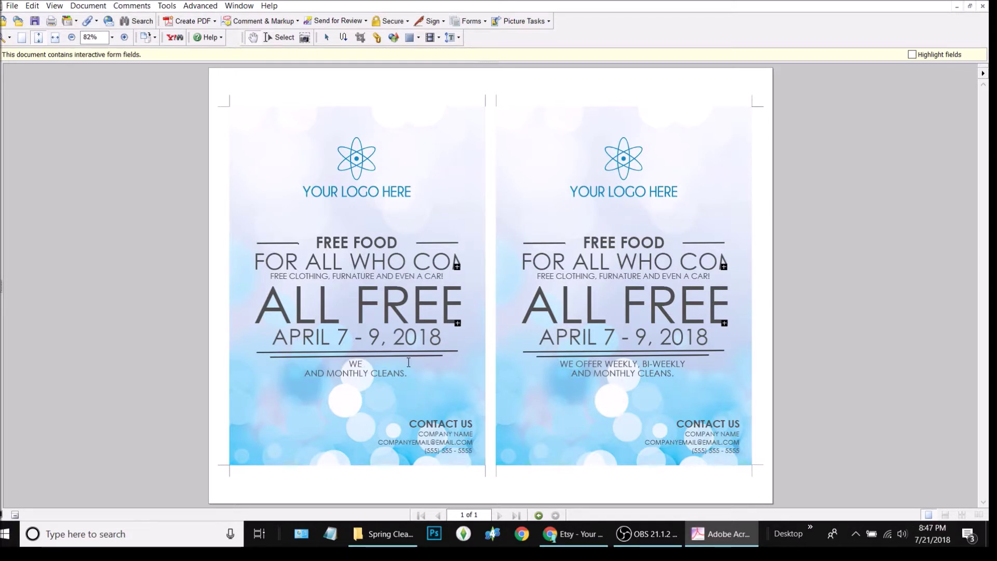
pyautogui.write(' EVEN HAVE A RAFFLE')
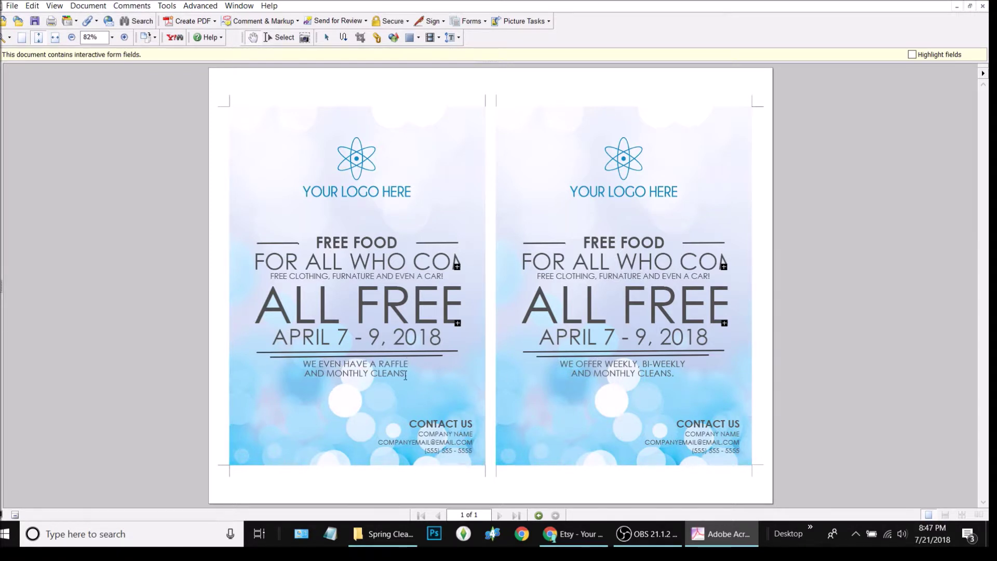
pyautogui.press('Return')
pyautogui.tripleClick(405, 375)
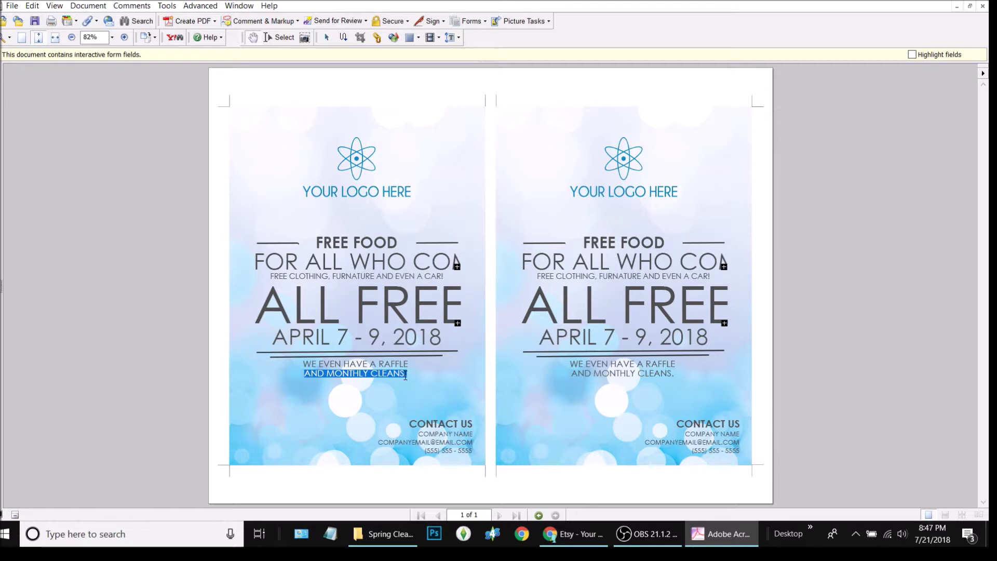
pyautogui.write('TO PAY')
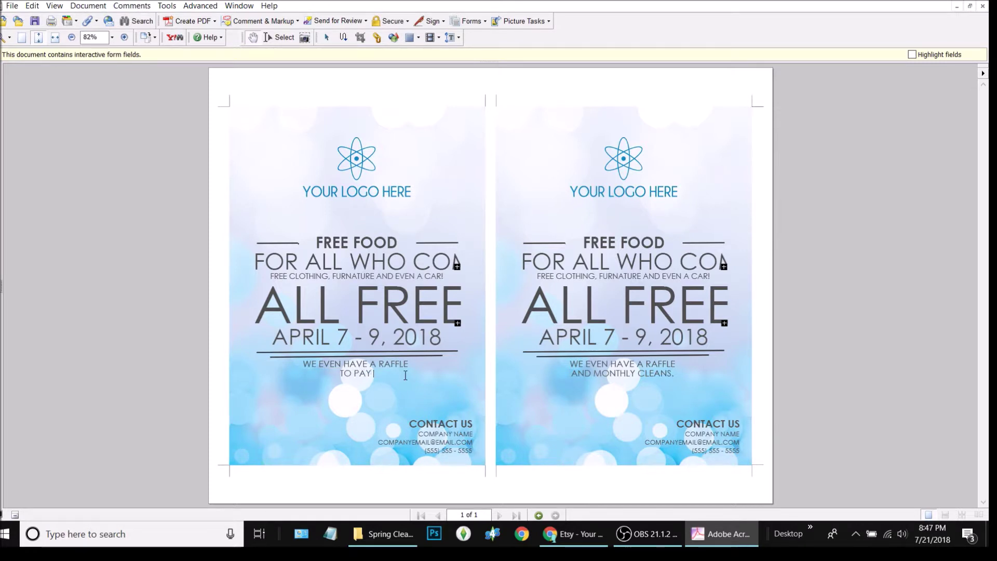
pyautogui.write(' YOUR BILLS')
# - Replace the COMPANY NAME placeholder with Jacksonville Hornets
pyautogui.click(453, 426)
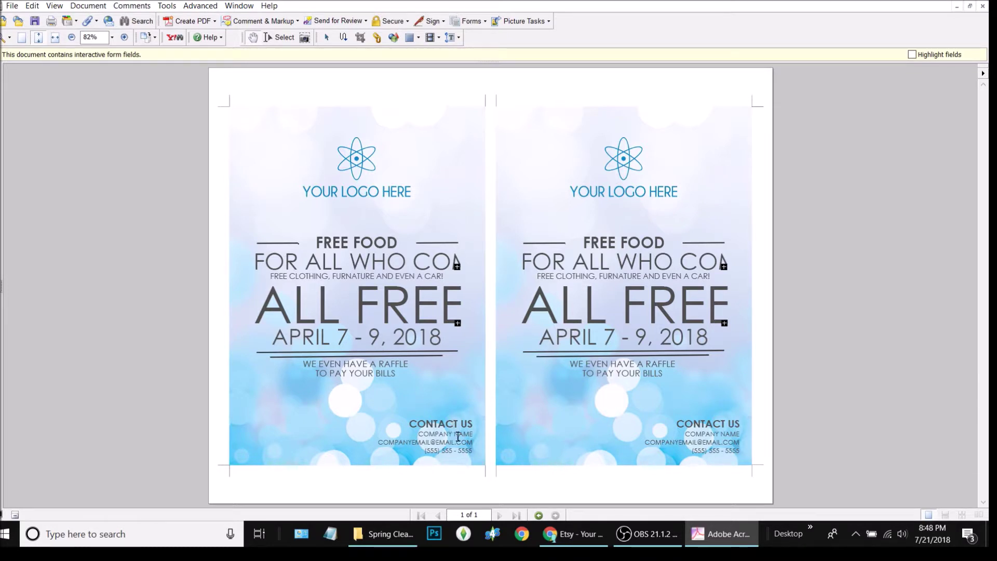
pyautogui.moveTo(473, 435); pyautogui.dragTo(421, 439)
pyautogui.write('Jacksonville')
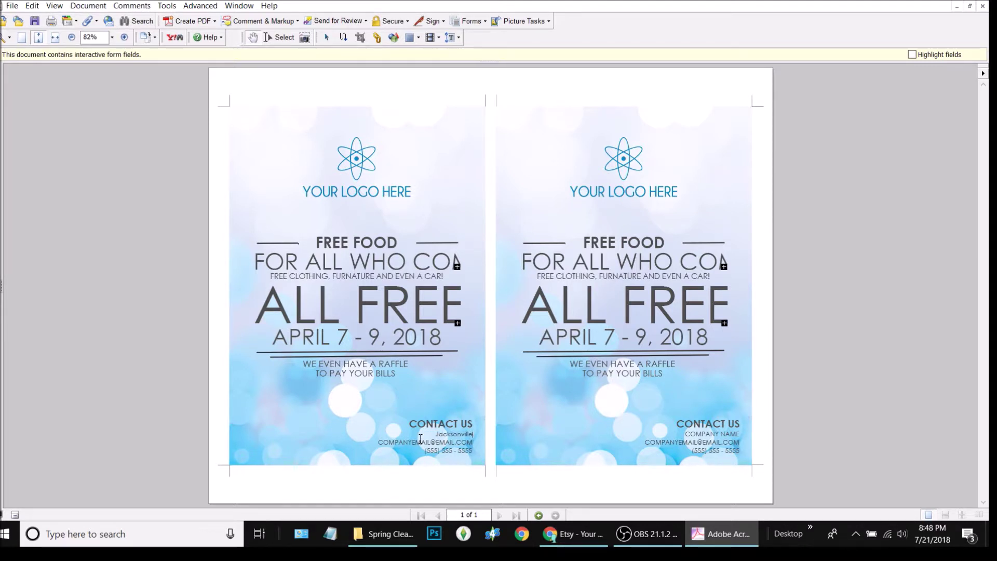
pyautogui.write(' Sa')
pyautogui.write('ldier')
pyautogui.press('BackSpace')
pyautogui.press('BackSpace')
pyautogui.press('BackSpace')
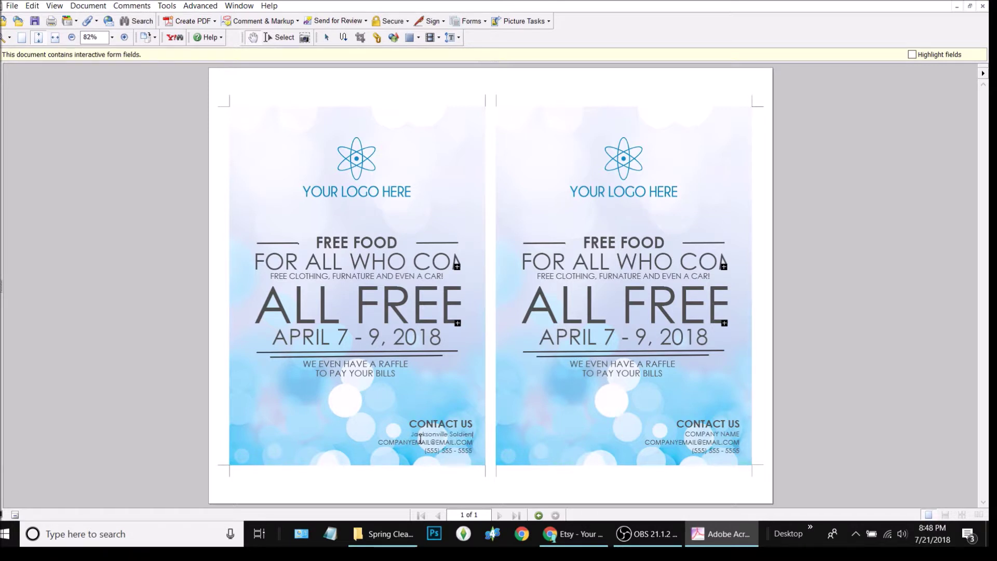
pyautogui.press('BackSpace')
pyautogui.press('BackSpace')
pyautogui.press('BackSpace')
pyautogui.write('Hometo')
pyautogui.write('s')
pyautogui.click(460, 442)
# - Replace the placeholder e-mail with the contact's e-mail address
pyautogui.moveTo(461, 443); pyautogui.dragTo(367, 446)
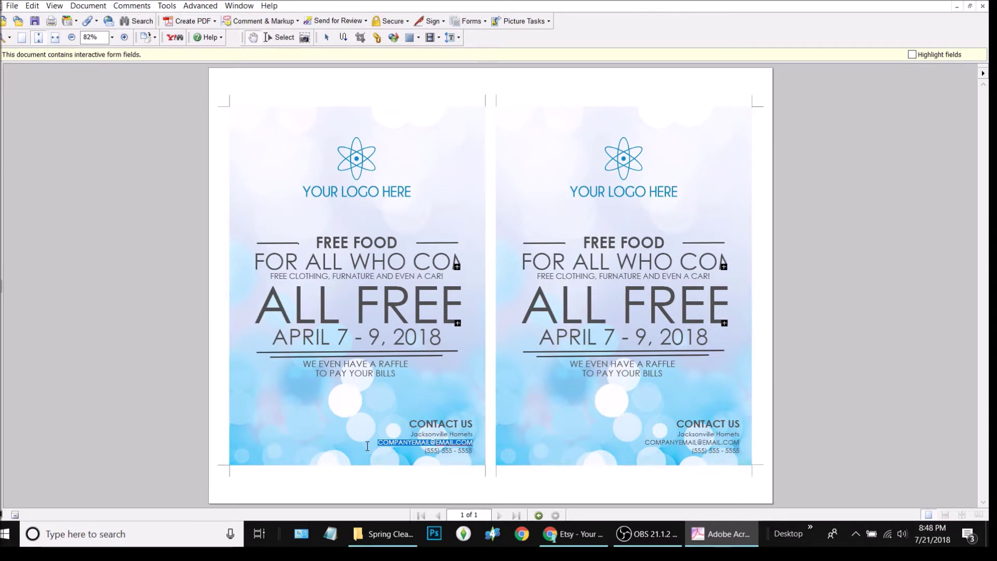
pyautogui.write('jackson')
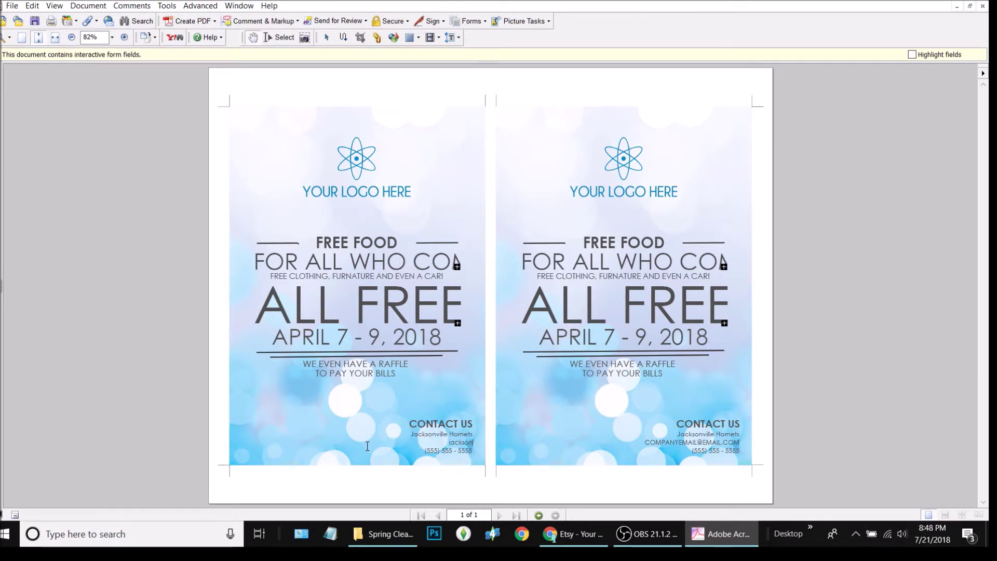
pyautogui.write('villehornets')
pyautogui.write('@')
pyautogui.press('BackSpace')
pyautogui.press('BackSpace')
pyautogui.press('BackSpace')
pyautogui.press('BackSpace')
pyautogui.press('BackSpace')
pyautogui.press('BackSpace')
pyautogui.press('BackSpace')
pyautogui.press('BackSpace')
pyautogui.press('BackSpace')
pyautogui.press('BackSpace')
pyautogui.press('BackSpace')
pyautogui.press('BackSpace')
pyautogui.press('BackSpace')
pyautogui.press('BackSpace')
pyautogui.press('BackSpace')
pyautogui.press('BackSpace')
pyautogui.press('BackSpace')
pyautogui.press('BackSpace')
pyautogui.press('BackSpace')
pyautogui.press('BackSpace')
pyautogui.click(459, 453)
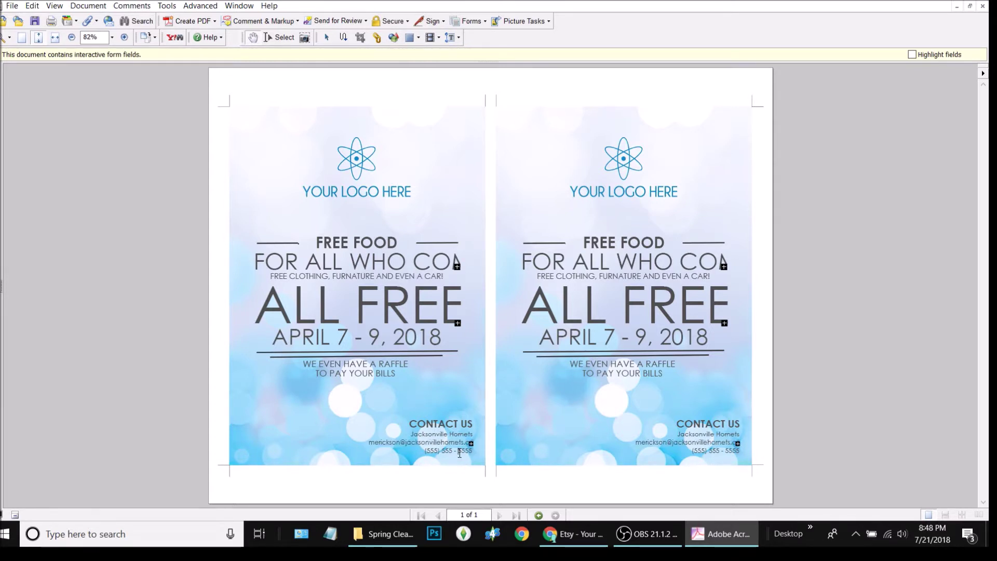
# - Replace the placeholder phone number with the new phone number
pyautogui.hotkey('ctrl', 'a')
pyautogui.press('BackSpace')
pyautogui.write('(555) 688 - 9')
pyautogui.click(470, 482)
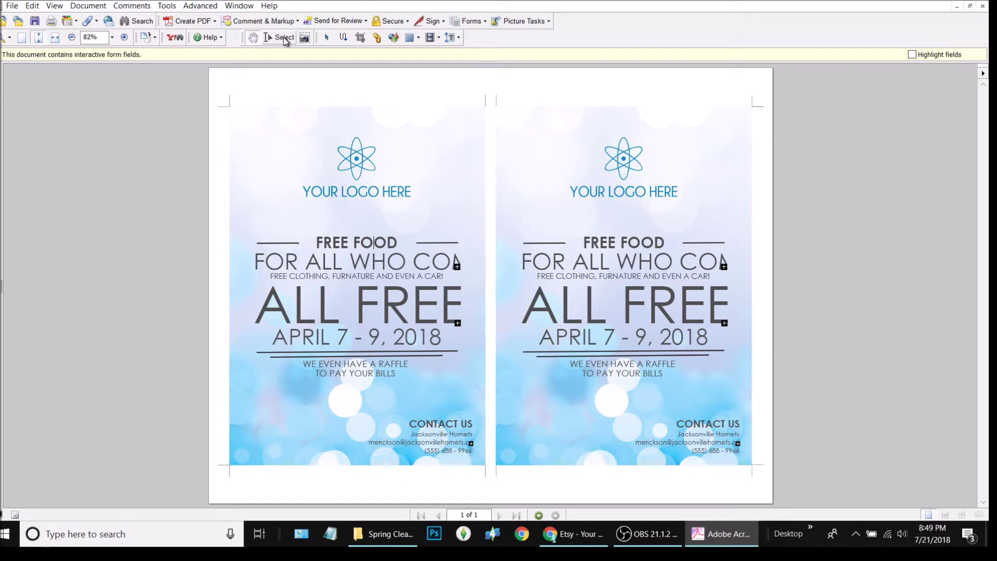
# - Restore the advanced editing toolbar and open the FREE FOOD field's properties
pyautogui.rightClick(480, 39)
pyautogui.click(498, 46)
pyautogui.rightClick(478, 40)
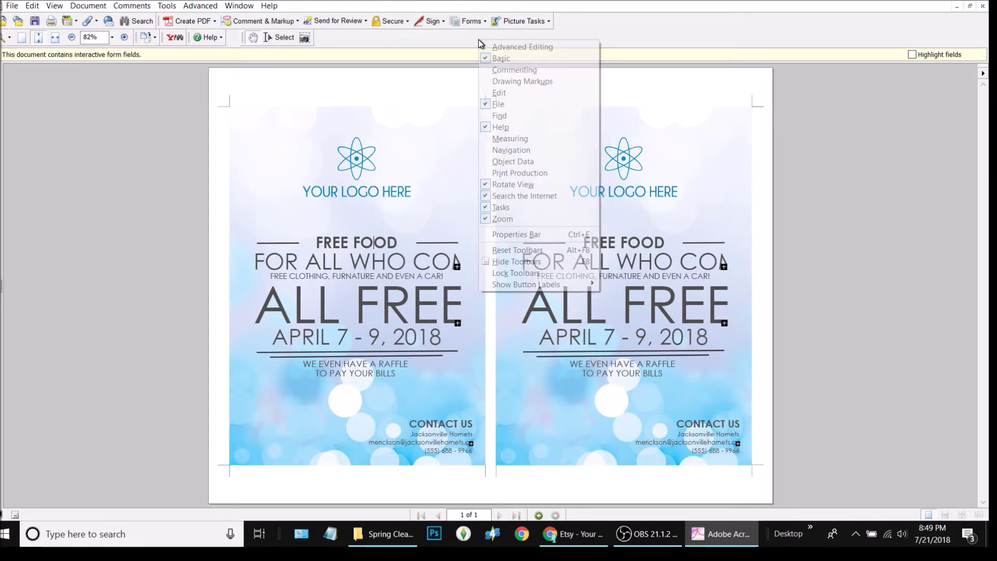
pyautogui.click(493, 48)
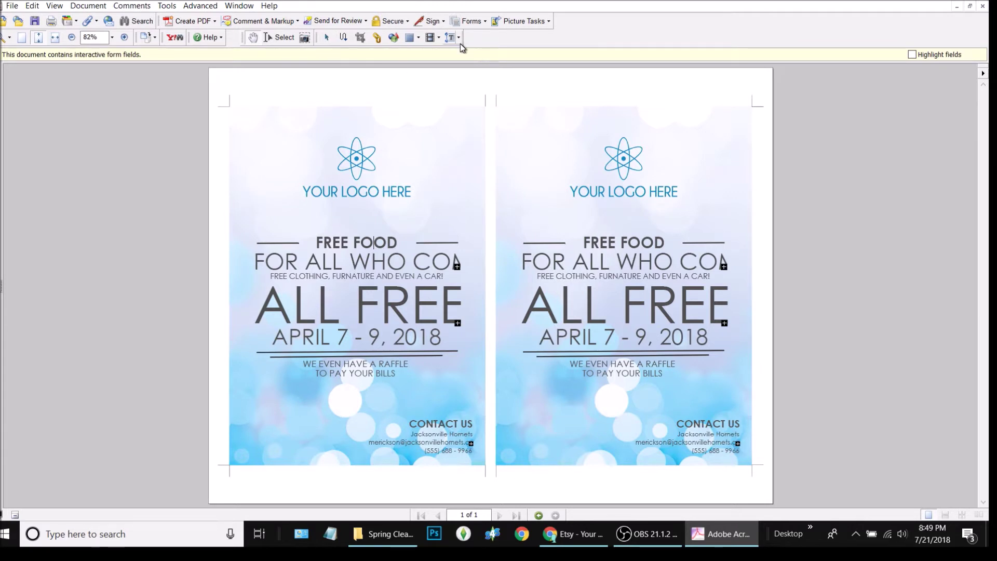
pyautogui.click(327, 39)
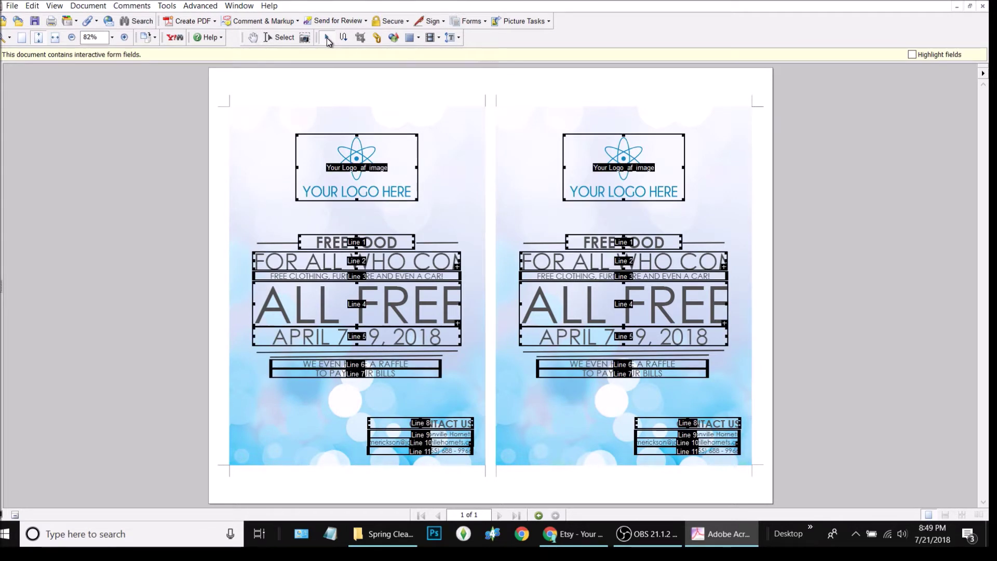
pyautogui.click(418, 264)
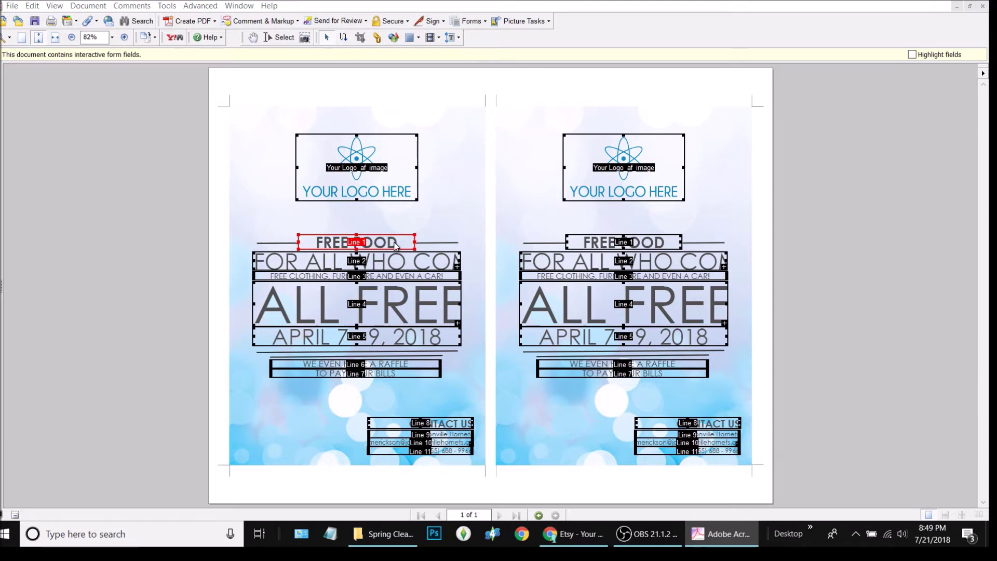
pyautogui.doubleClick(400, 247)
# - Set the FREE FOOD field's font size to 28
pyautogui.moveTo(478, 124); pyautogui.dragTo(580, 141)
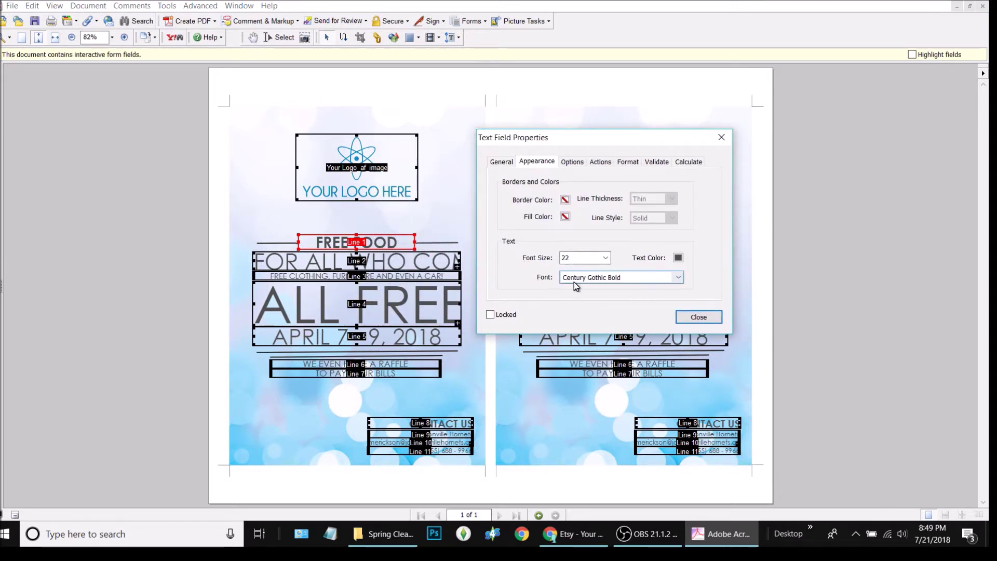
pyautogui.moveTo(580, 258); pyautogui.dragTo(540, 262)
pyautogui.write('2')
pyautogui.press('Return')
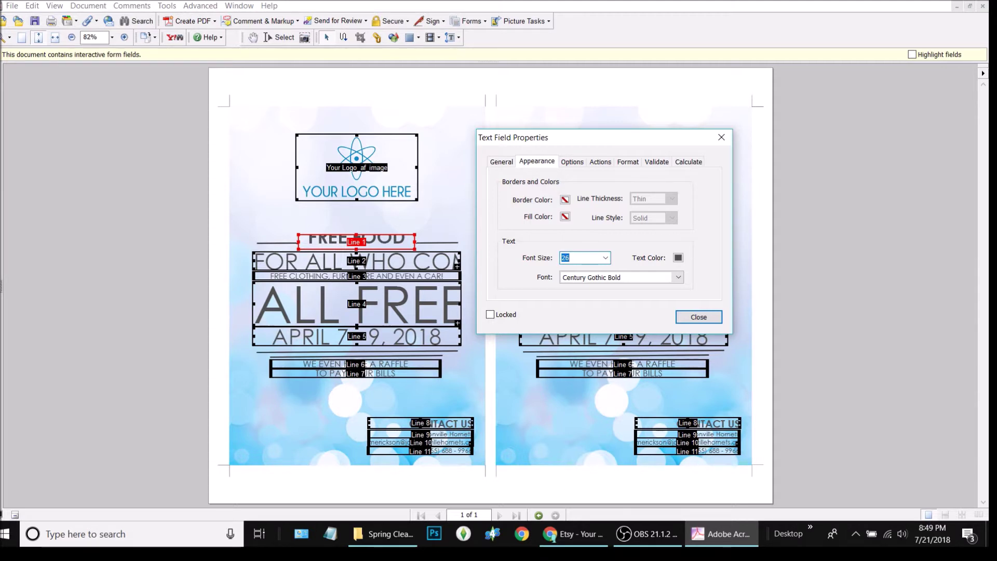
pyautogui.write('28')
pyautogui.press('Return')
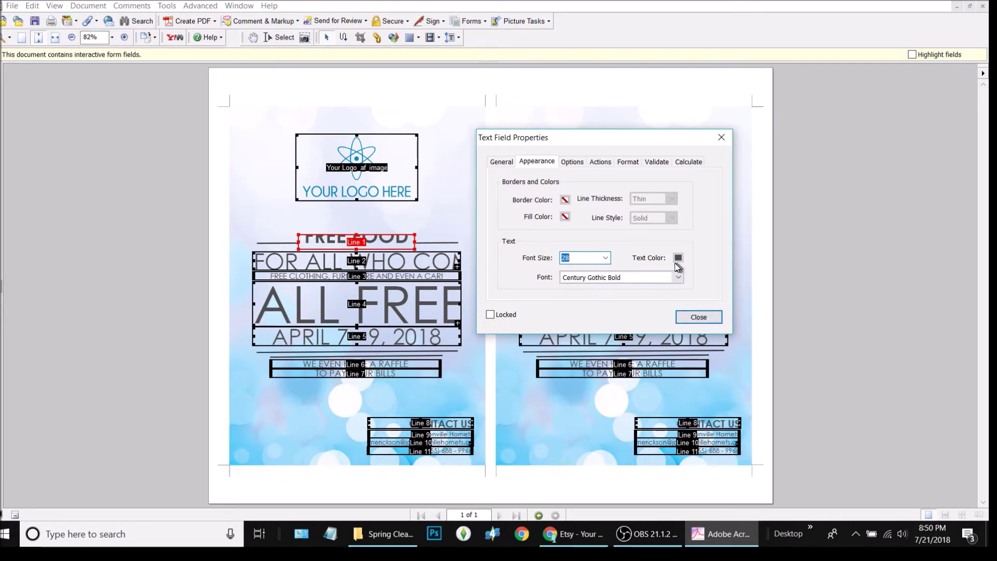
# - Make the FREE FOOD text red in Cambria Bold and close the properties
pyautogui.click(678, 258)
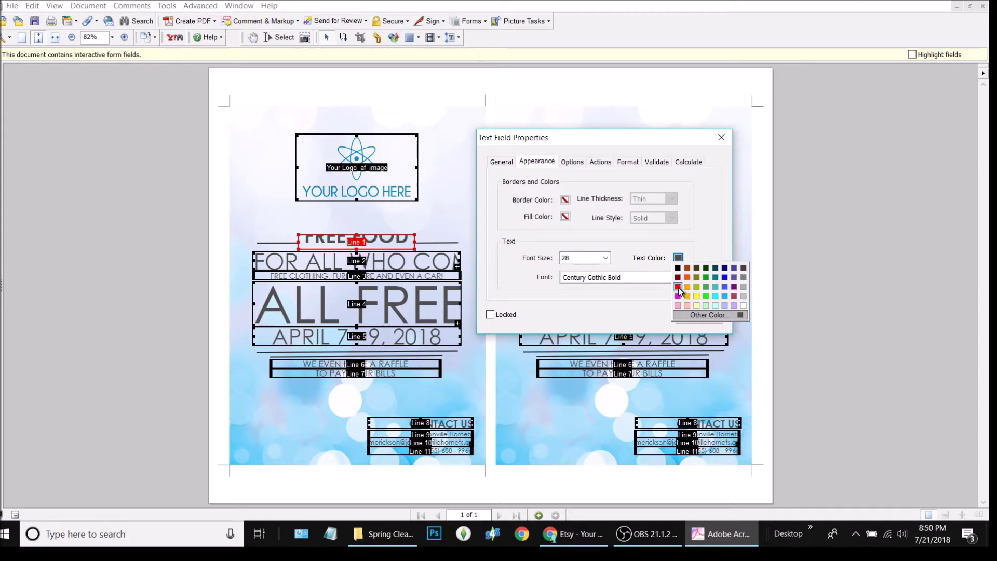
pyautogui.click(677, 288)
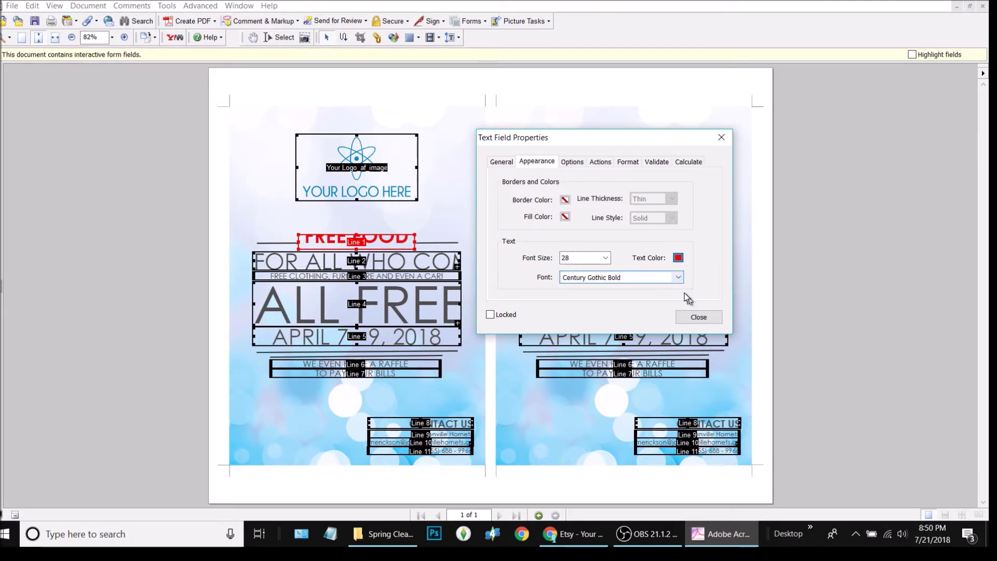
pyautogui.click(677, 278)
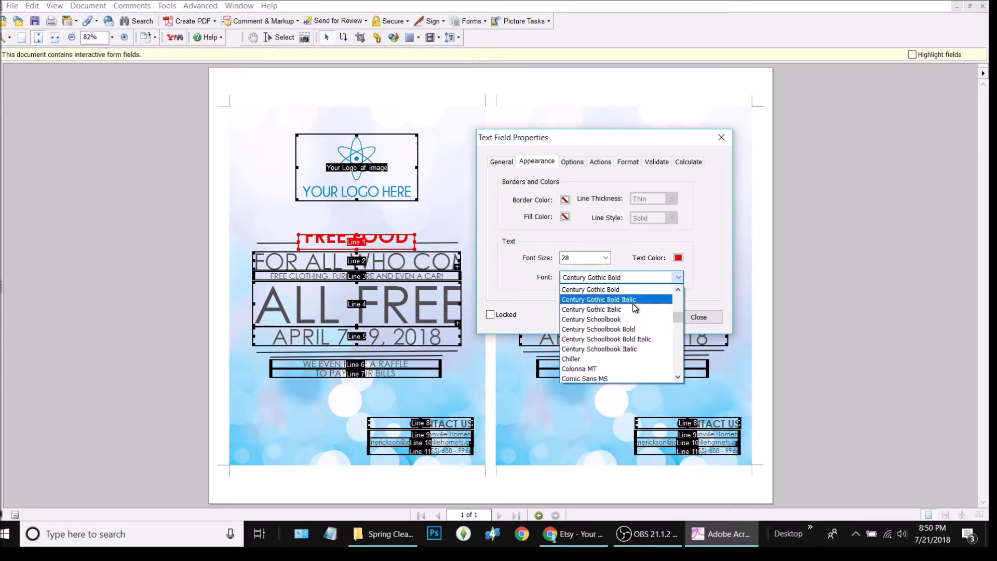
pyautogui.click(612, 360)
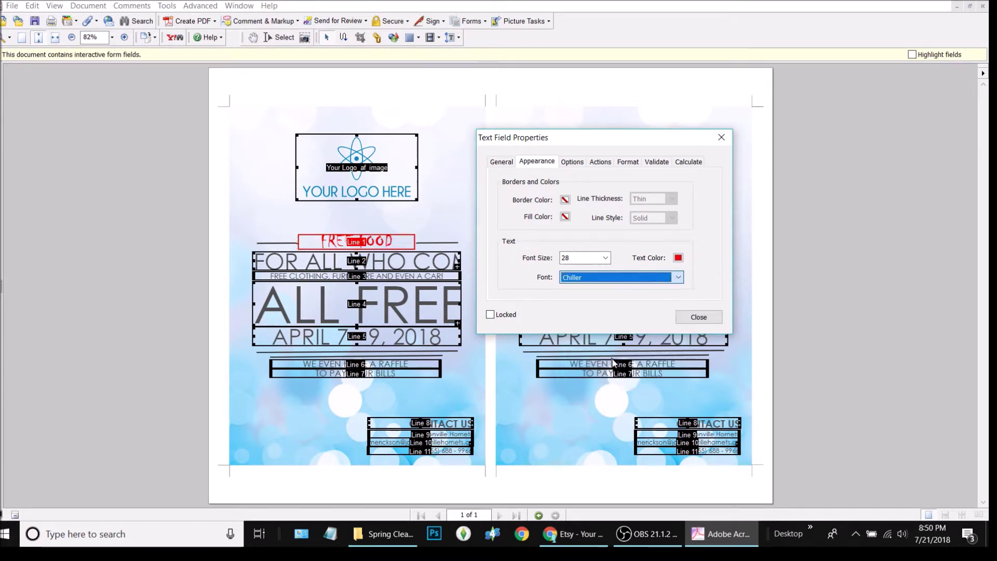
pyautogui.click(659, 280)
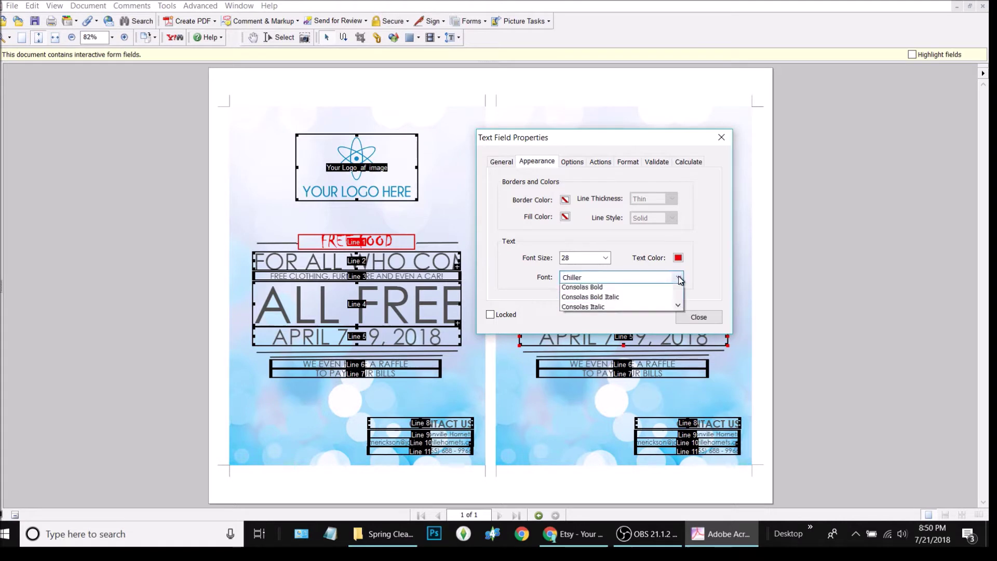
pyautogui.scroll(5, 649, 341)
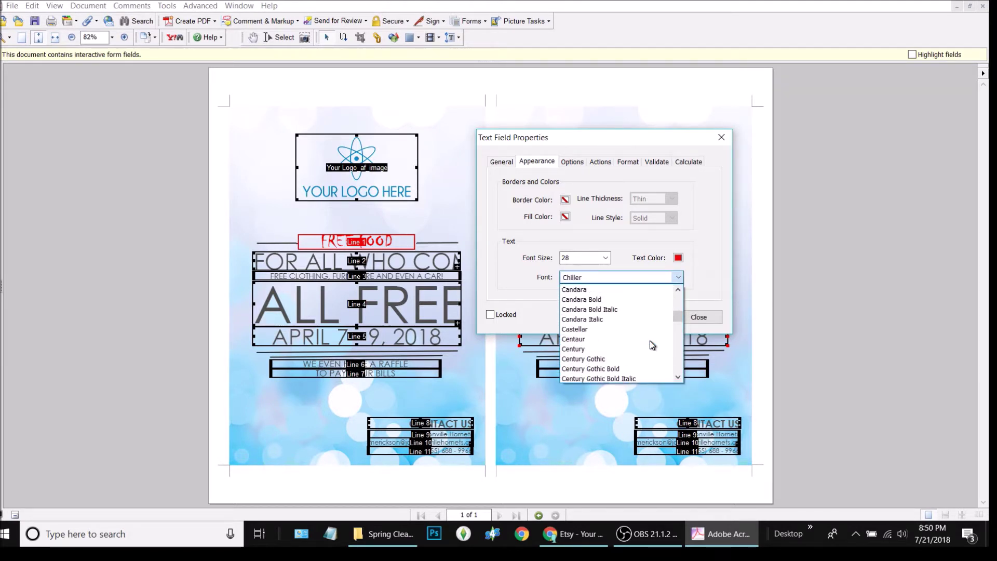
pyautogui.scroll(4, 642, 341)
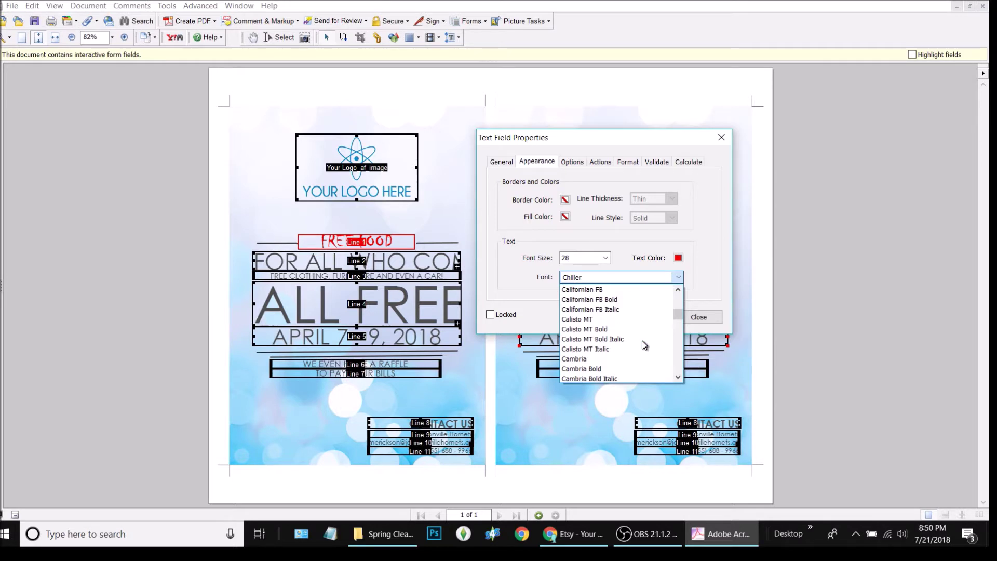
pyautogui.scroll(-1, 644, 345)
pyautogui.click(644, 338)
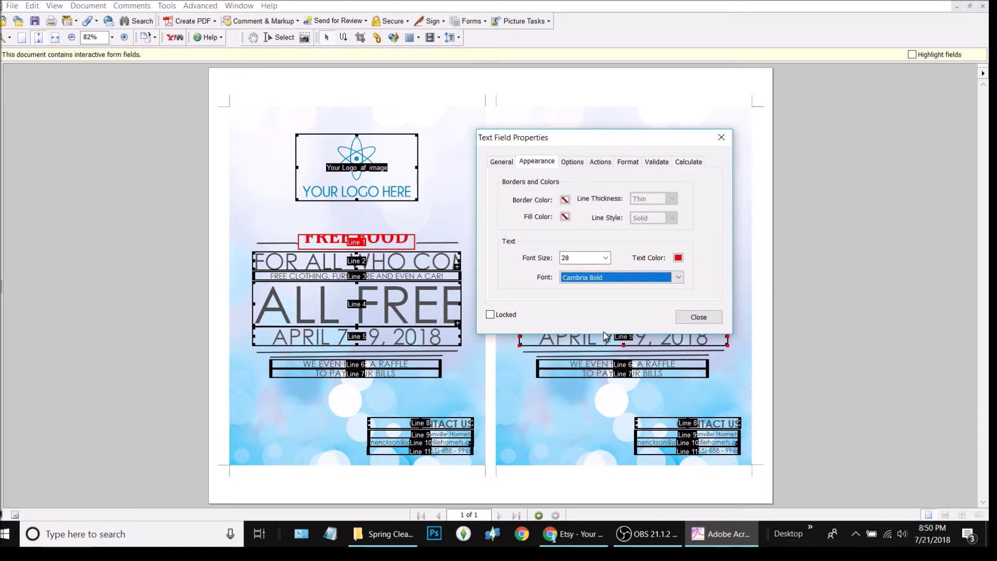
pyautogui.click(698, 317)
pyautogui.click(390, 309)
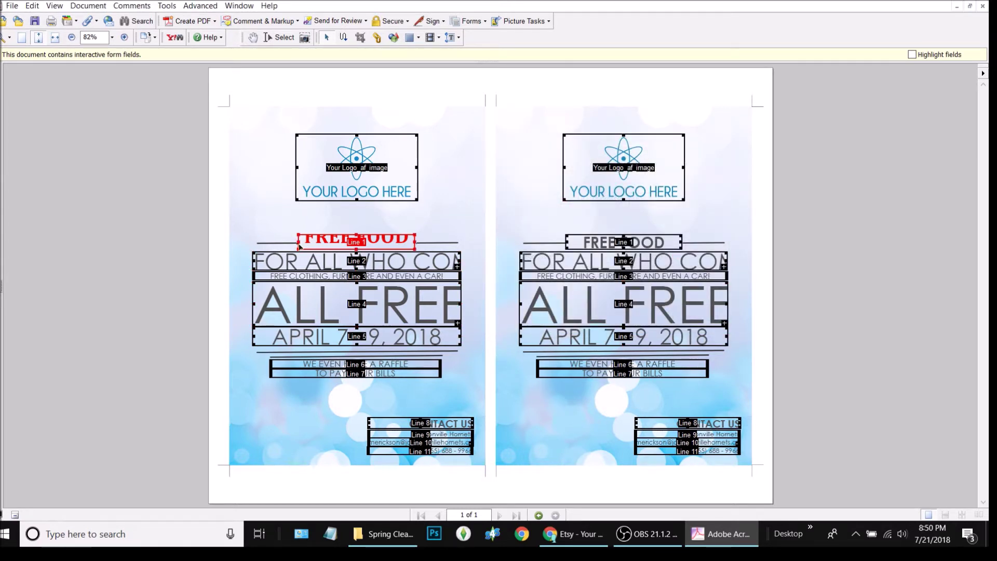
# - Raise the FREE FOOD field's top edge, nudge it down twice, and exit field editing
pyautogui.moveTo(298, 242); pyautogui.dragTo(291, 242)
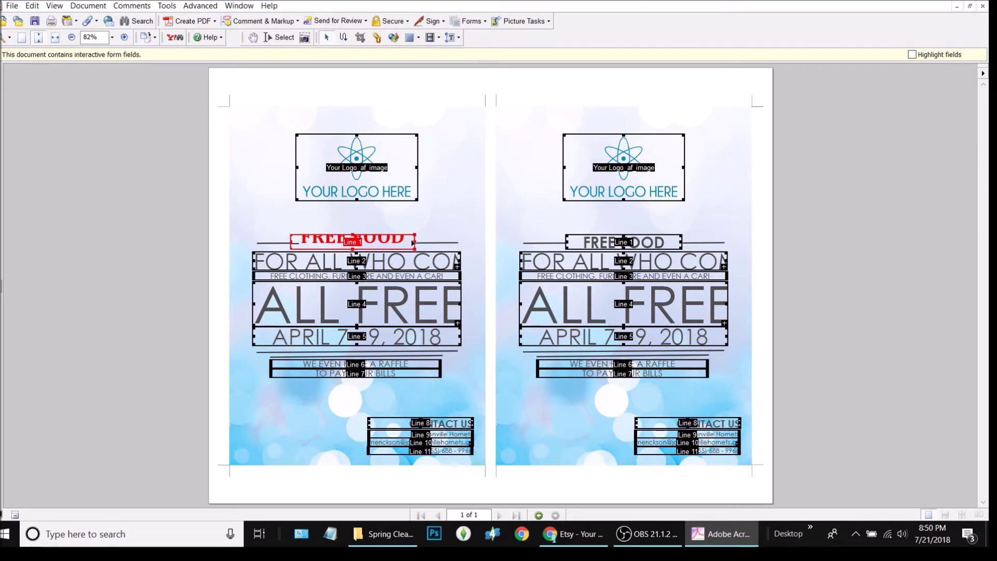
pyautogui.hotkey('ctrl', 'z')
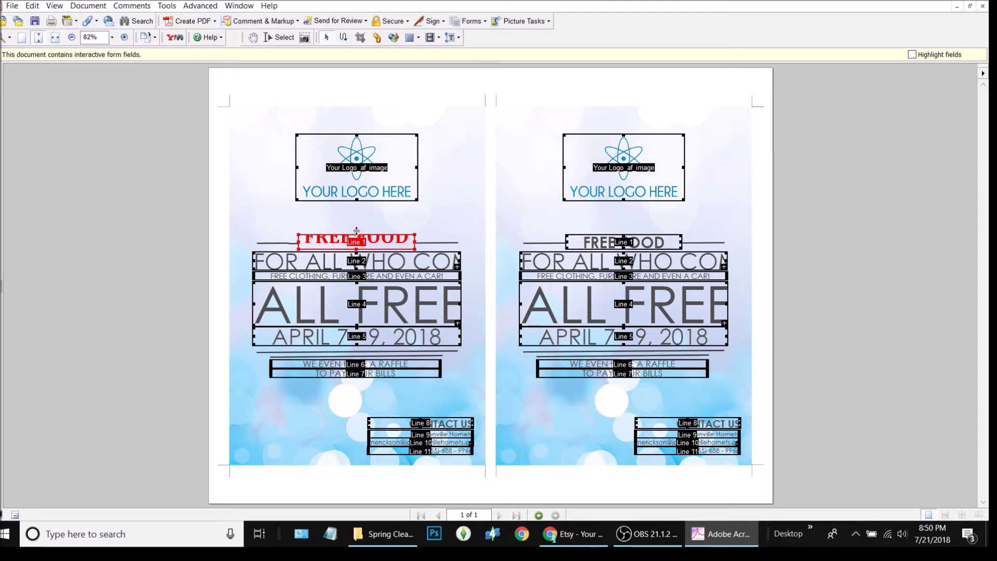
pyautogui.moveTo(356, 227); pyautogui.dragTo(356, 227)
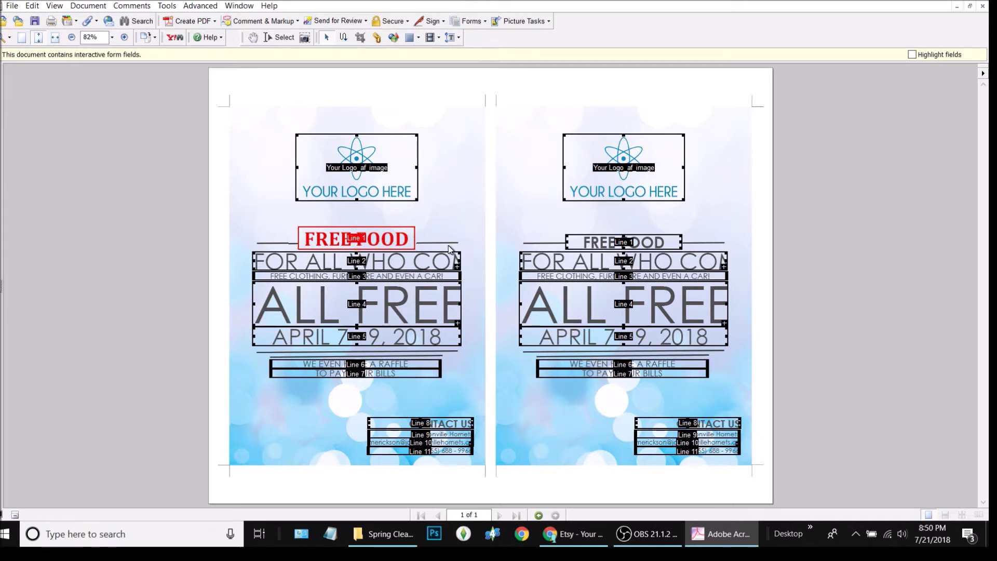
pyautogui.click(414, 251)
pyautogui.press('Down')
pyautogui.press('Down')
pyautogui.press('Down')
pyautogui.press('Down')
pyautogui.press('Down')
pyautogui.press('Down')
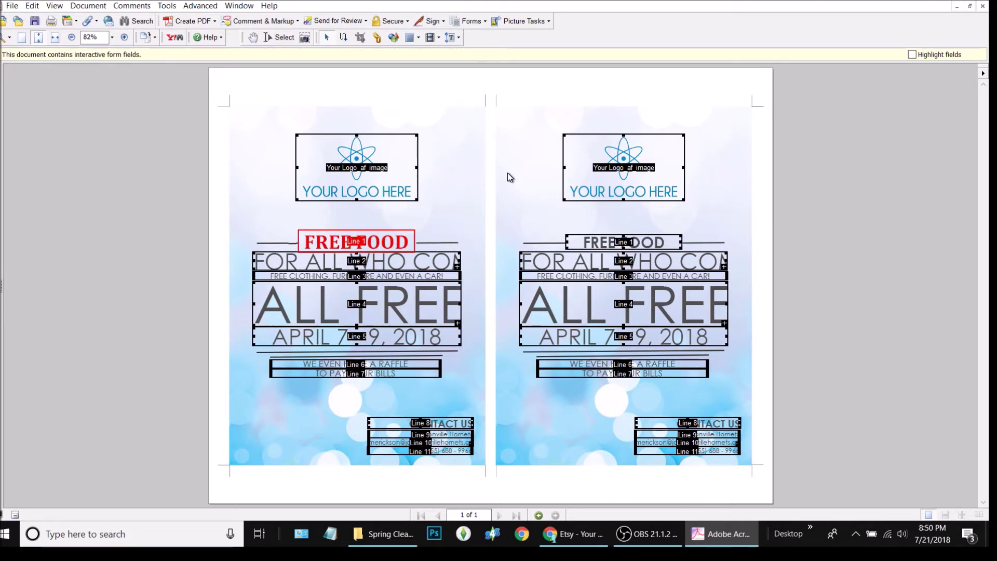
pyautogui.press('Down')
pyautogui.press('Down')
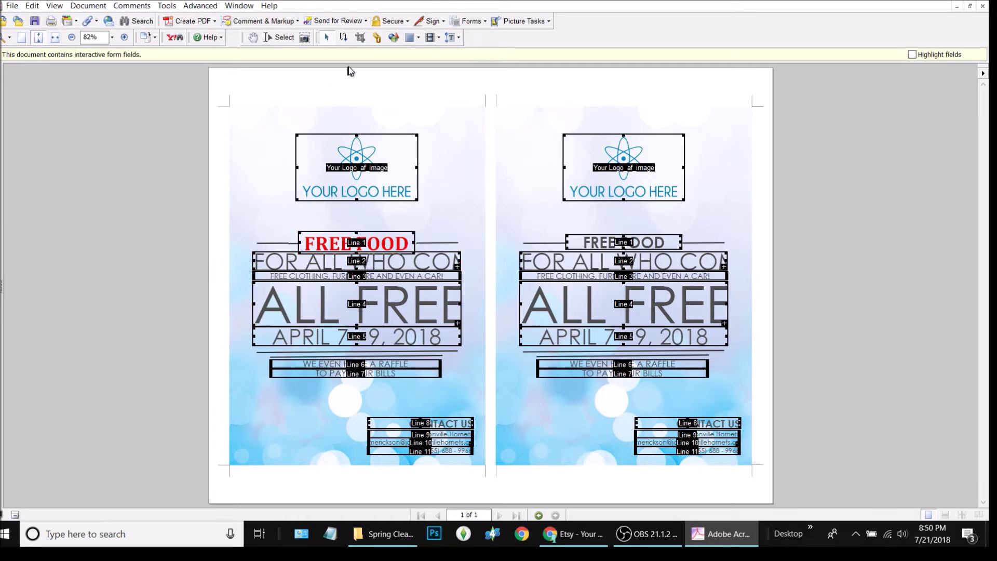
pyautogui.click(275, 39)
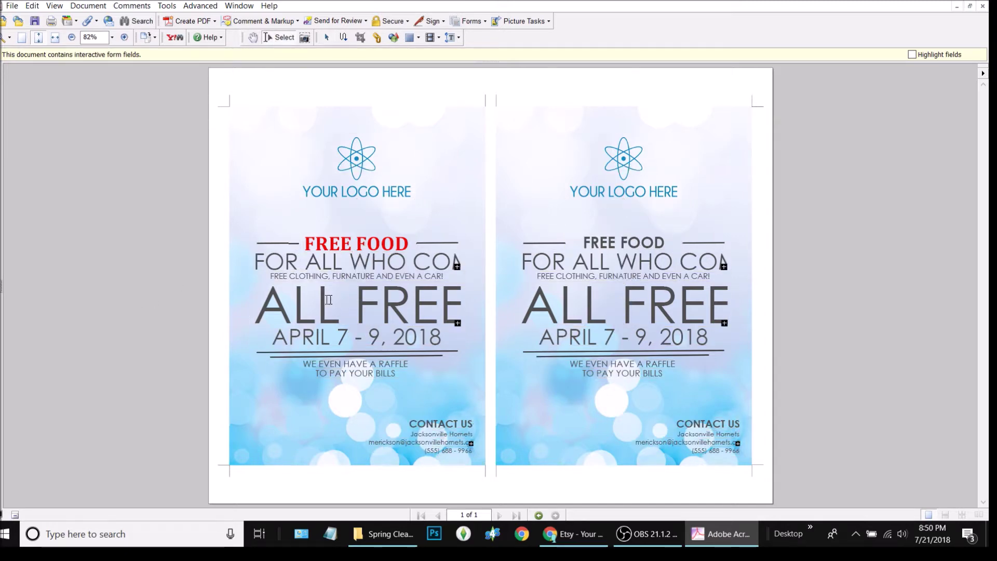
pyautogui.click(287, 243)
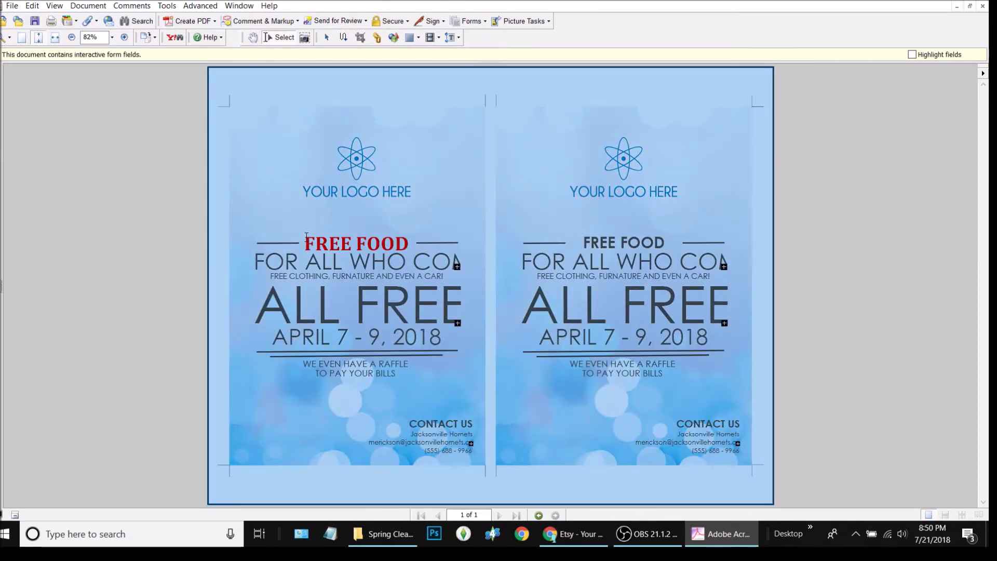
pyautogui.click(167, 296)
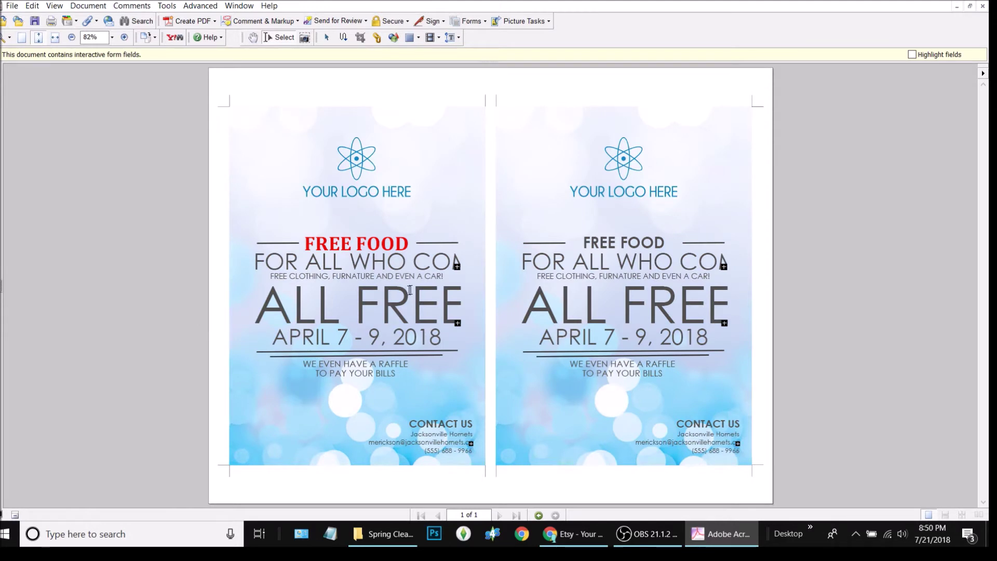
pyautogui.moveTo(753, 445); pyautogui.dragTo(246, 200)
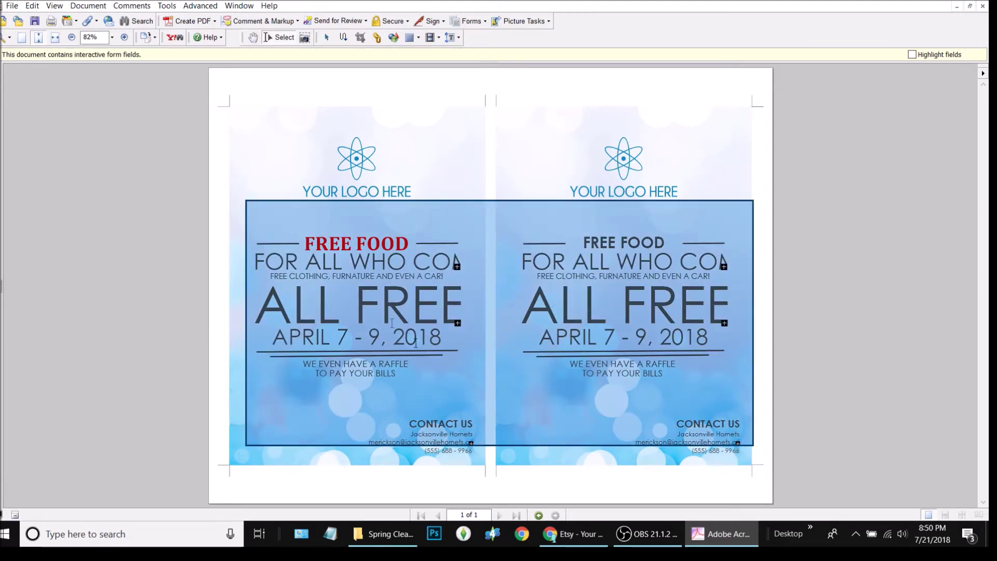
pyautogui.click(190, 233)
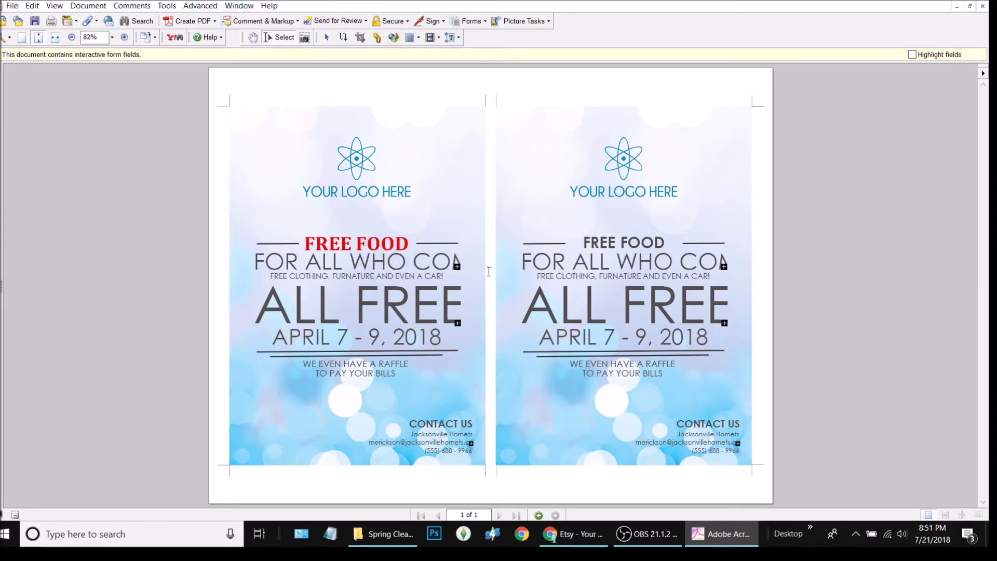
# - Set the second-line field's font size to 30.5
pyautogui.click(439, 264)
pyautogui.click(327, 37)
pyautogui.doubleClick(377, 266)
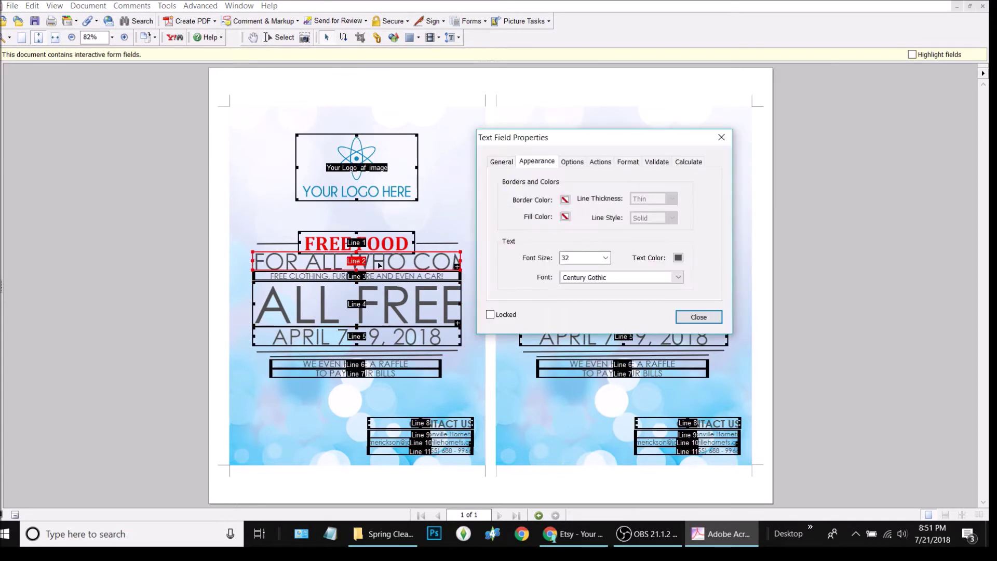
pyautogui.moveTo(582, 152); pyautogui.dragTo(793, 321)
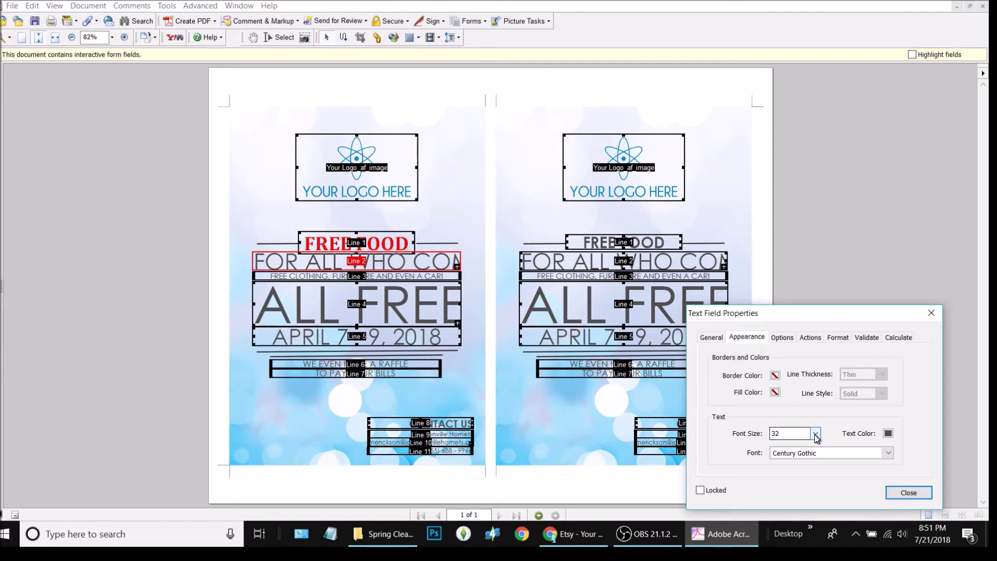
pyautogui.doubleClick(774, 433)
pyautogui.write('3')
pyautogui.press('Return')
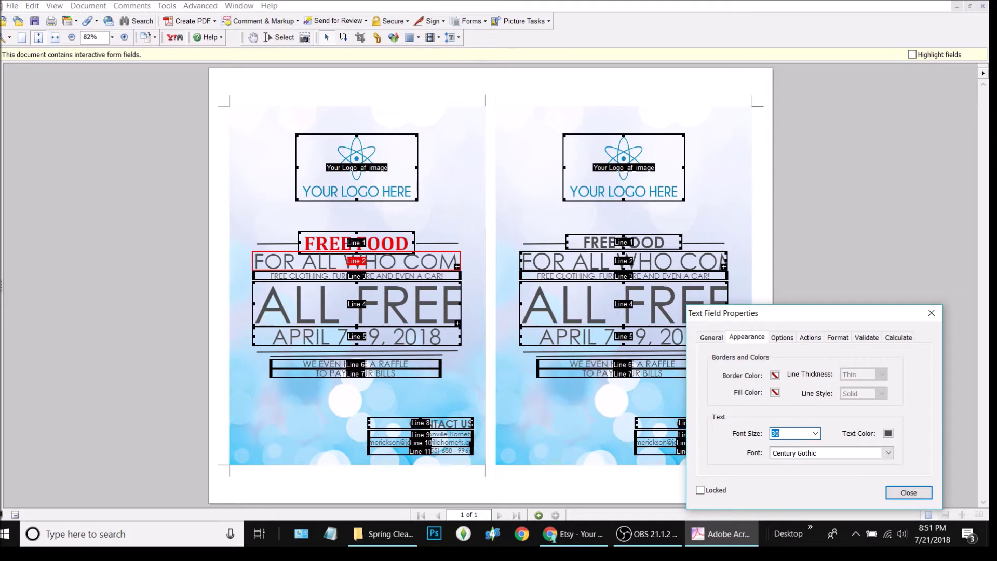
pyautogui.click(776, 433)
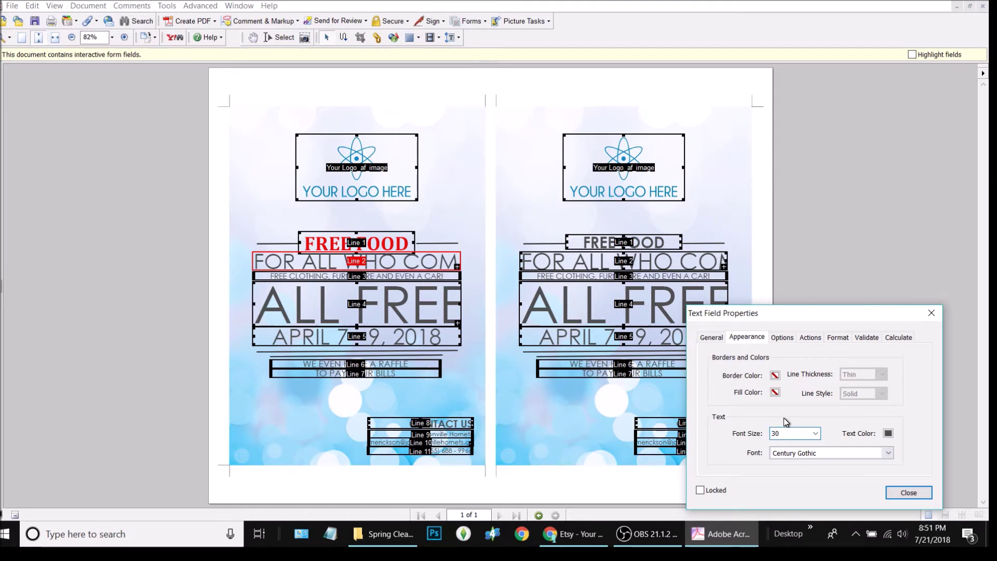
pyautogui.write('.5')
pyautogui.press('Return')
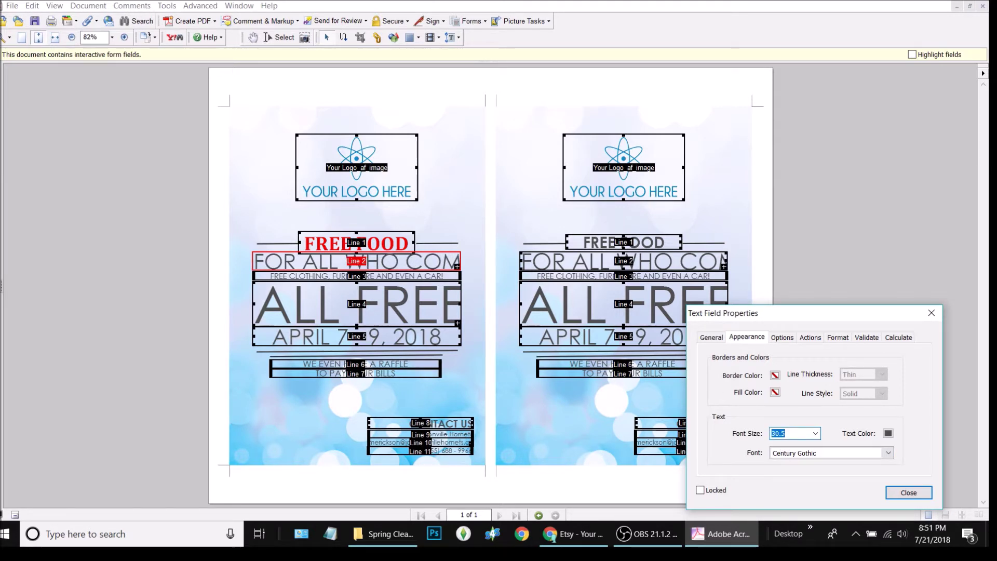
# - Open the free clothing, furniture line's properties and shrink its font size to 13
pyautogui.keyDown('ctrl'); pyautogui.click(417, 281); pyautogui.keyUp('ctrl')
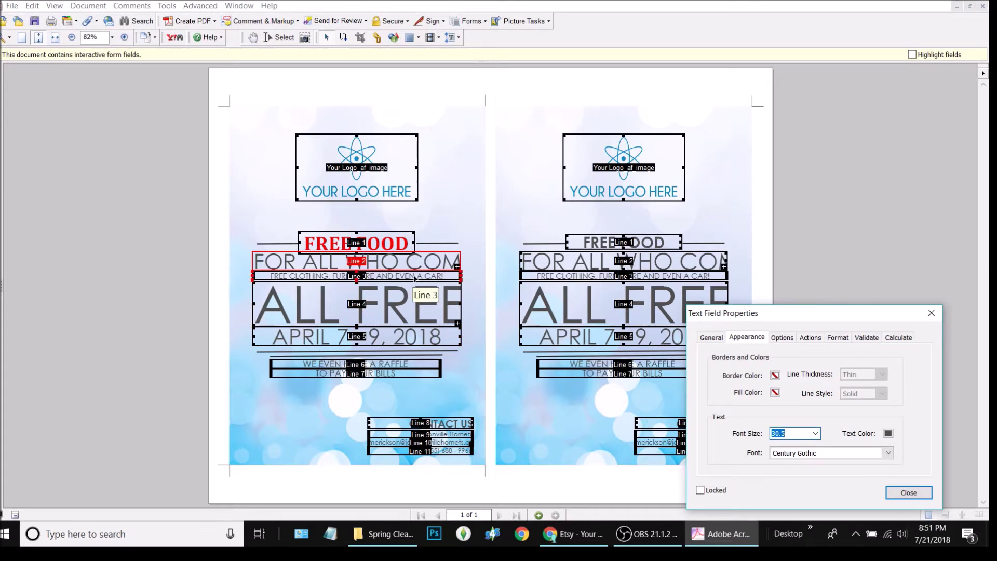
pyautogui.click(414, 279)
pyautogui.click(908, 492)
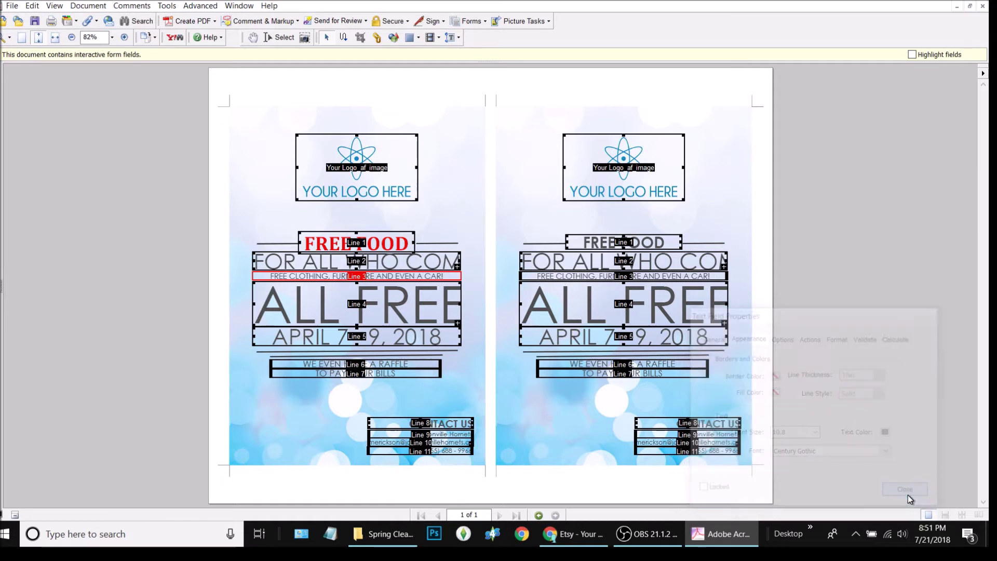
pyautogui.doubleClick(436, 278)
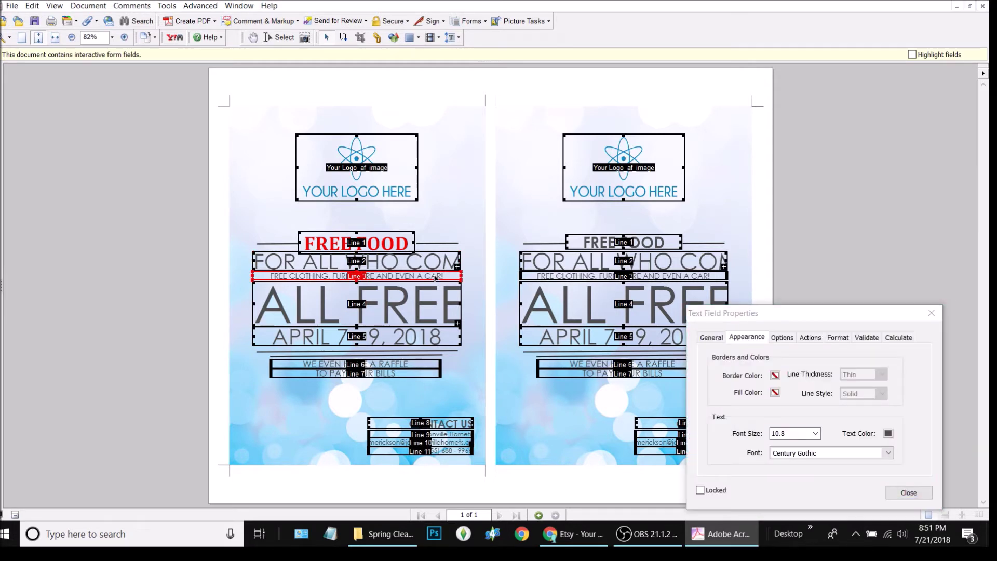
pyautogui.write('15')
pyautogui.press('Return')
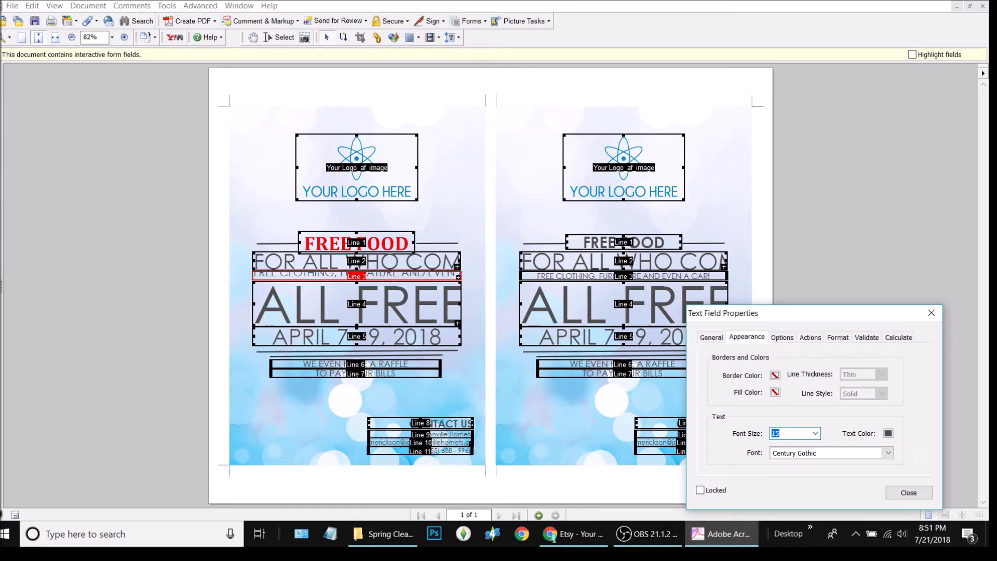
pyautogui.write('4.')
pyautogui.press('BackSpace')
pyautogui.write('14')
pyautogui.press('Return')
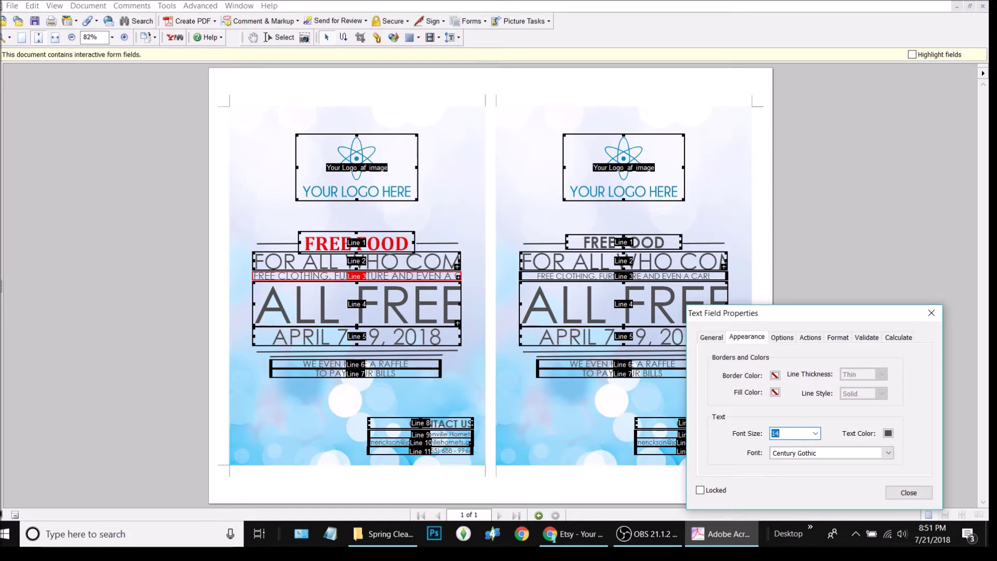
pyautogui.write('13')
pyautogui.press('Return')
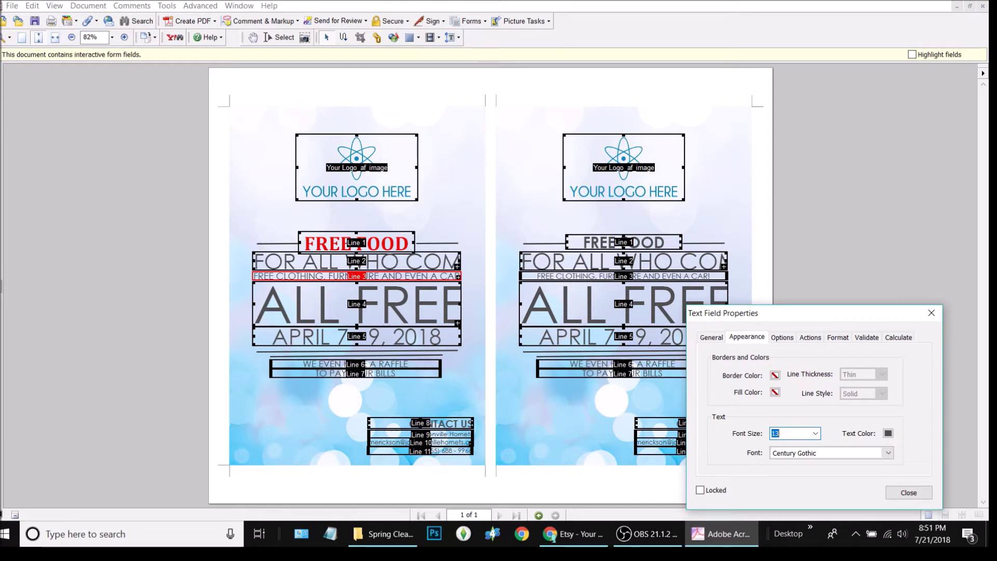
# - Fine-tune that line's font size from 12.5 to 12.9
pyautogui.write('12.5')
pyautogui.press('Return')
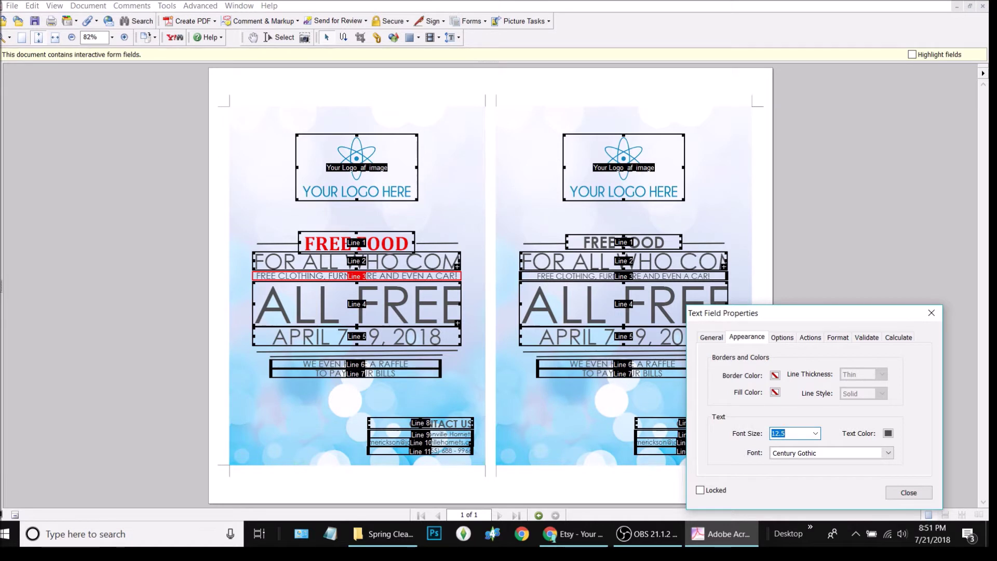
pyautogui.click(799, 431)
pyautogui.press('BackSpace')
pyautogui.write('8')
pyautogui.press('Return')
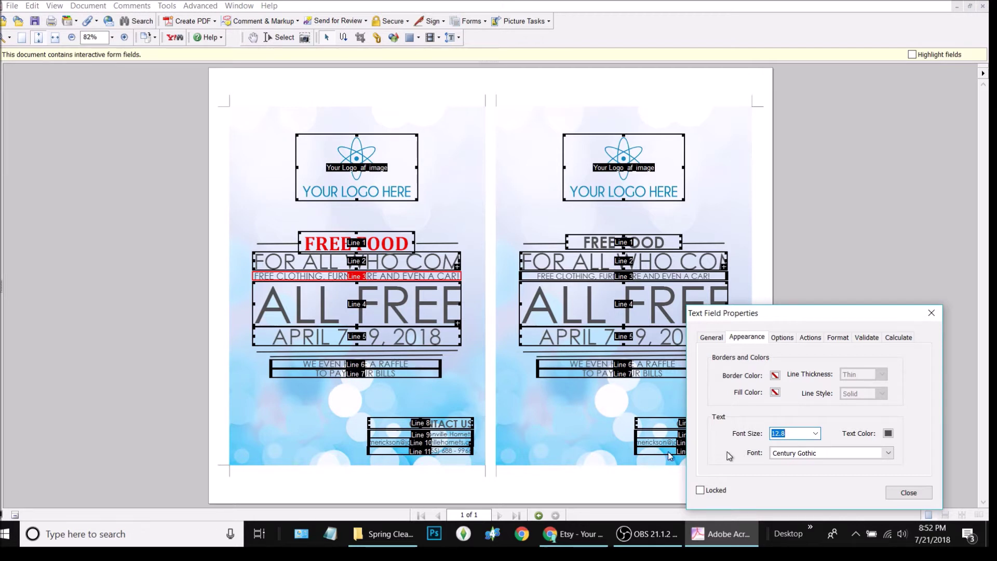
pyautogui.press('Right')
pyautogui.press('BackSpace')
pyautogui.write('9')
pyautogui.press('Return')
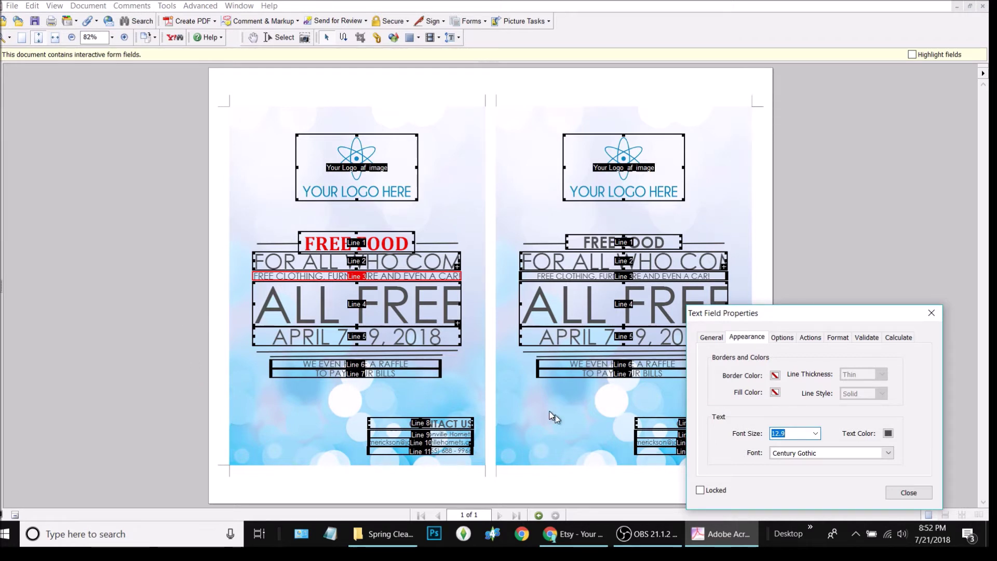
# - Set the APRIL 7 - 9, 2018 date field's font size to 38
pyautogui.click(907, 492)
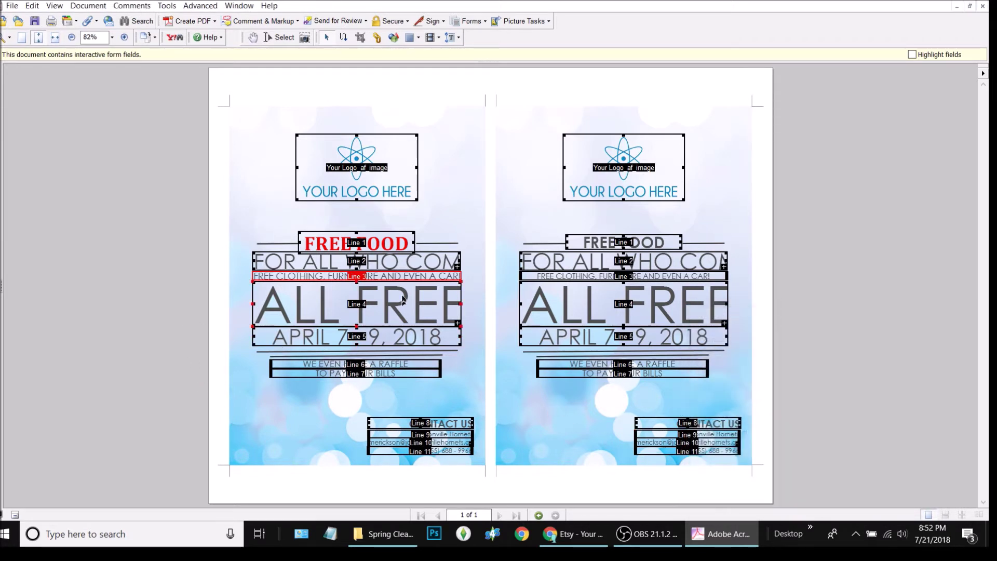
pyautogui.click(315, 304)
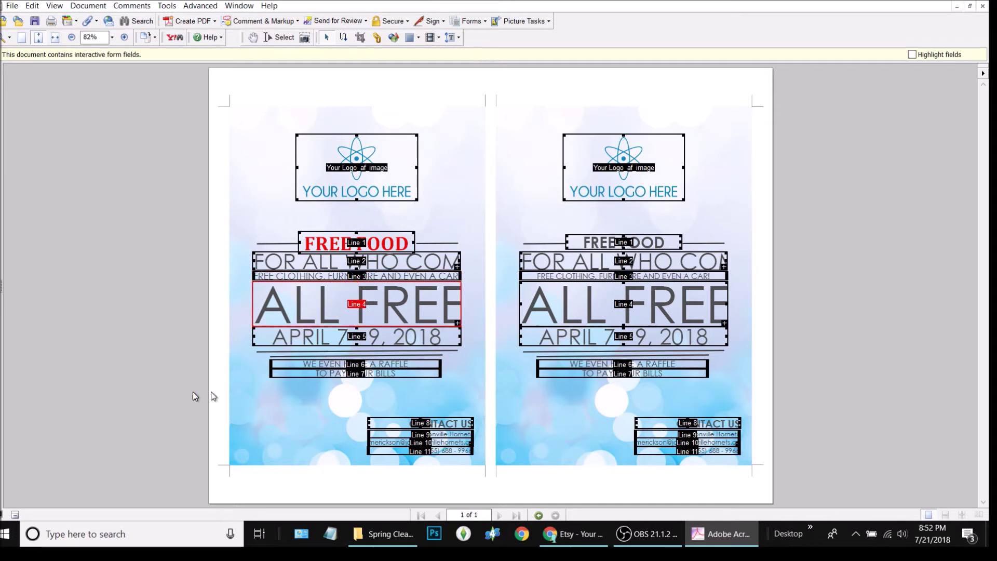
pyautogui.click(294, 342)
pyautogui.doubleClick(294, 342)
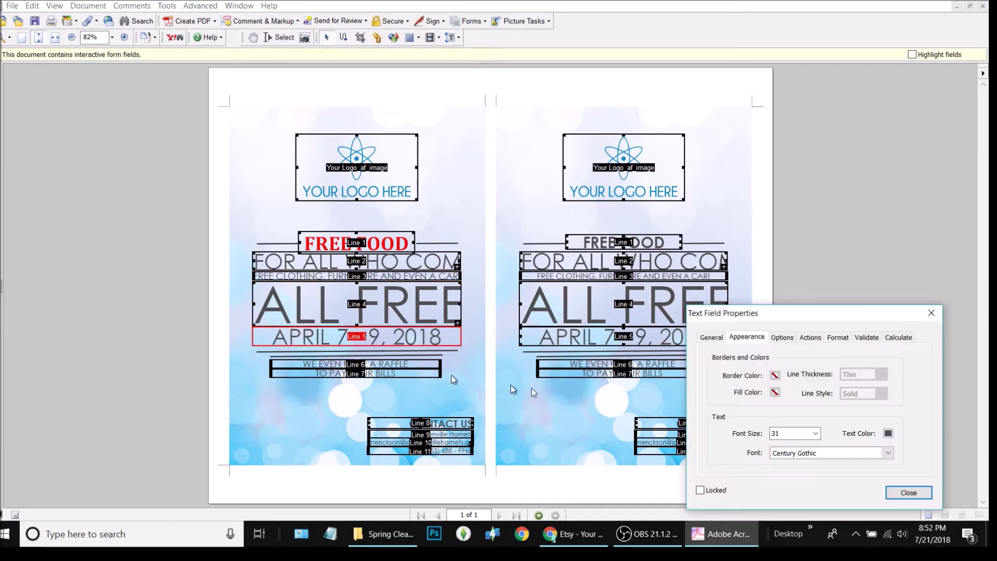
pyautogui.moveTo(805, 435); pyautogui.dragTo(707, 440)
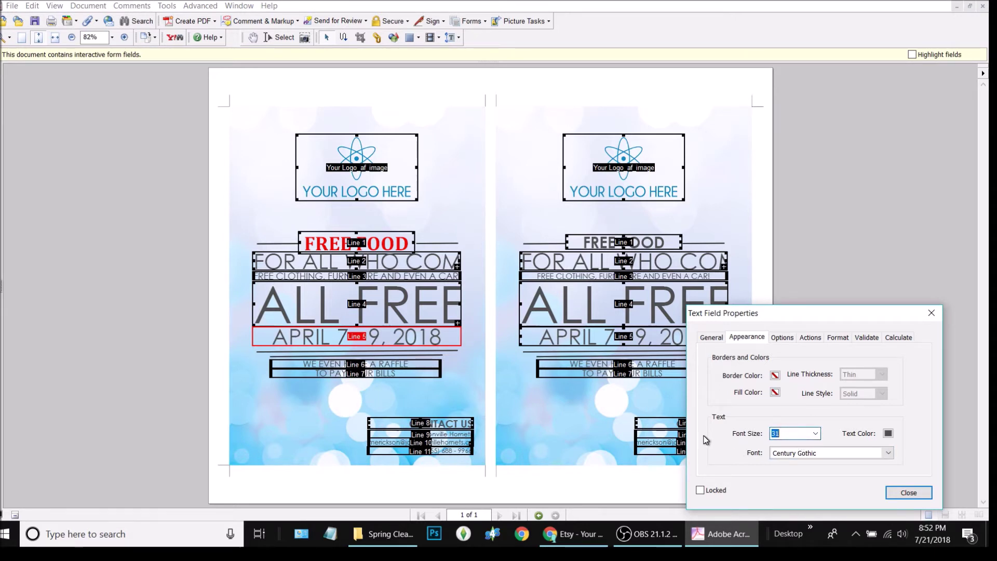
pyautogui.write('40')
pyautogui.press('Return')
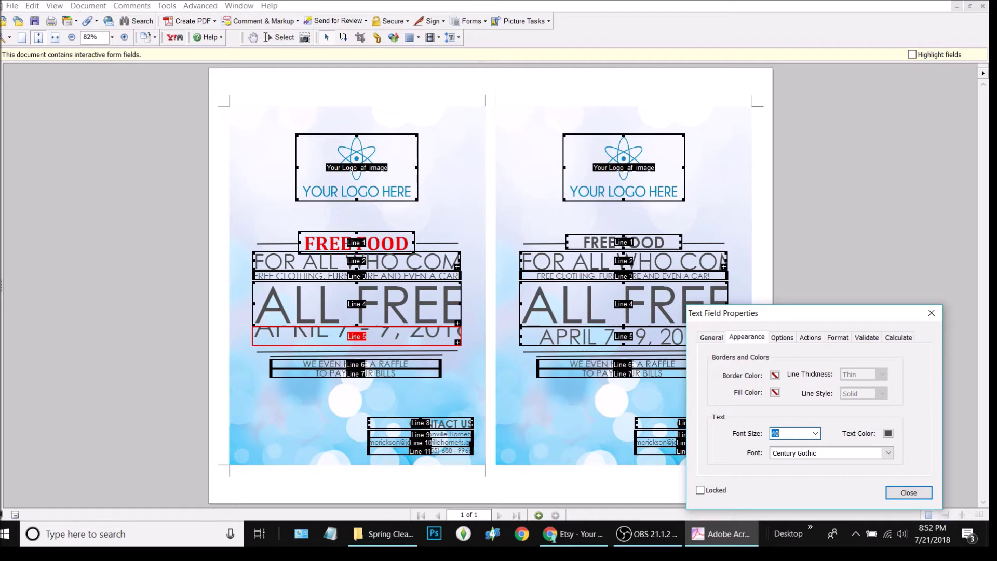
pyautogui.write('39')
pyautogui.press('Return')
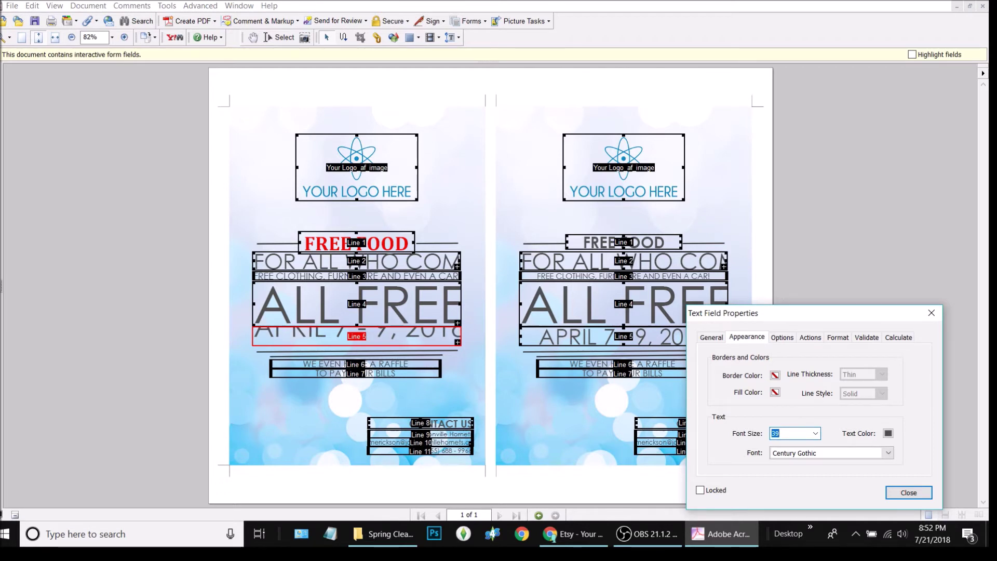
pyautogui.write('38')
pyautogui.press('Return')
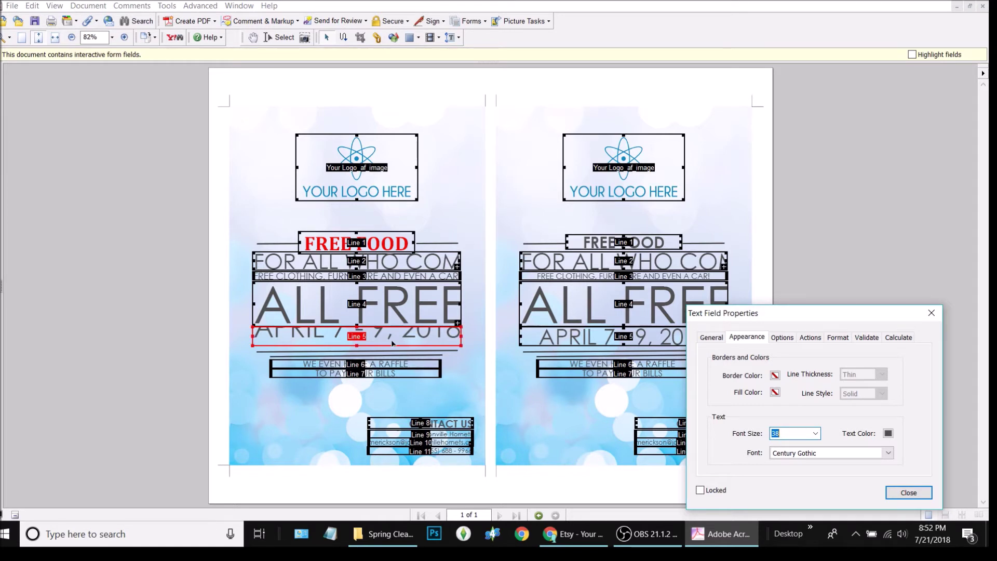
# - Make the date field taller and preview the flyer outside form editing
pyautogui.click(923, 493)
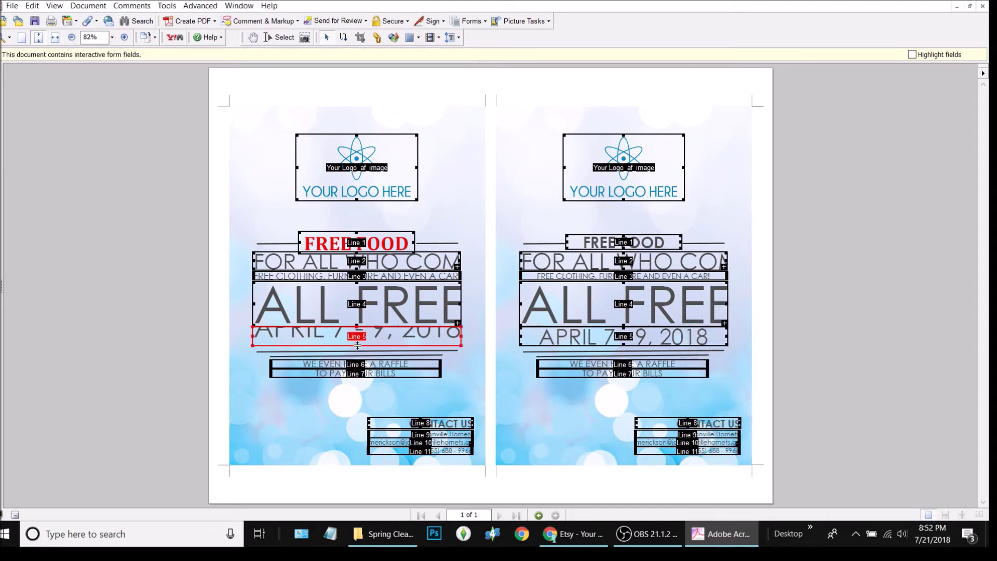
pyautogui.moveTo(356, 346); pyautogui.dragTo(356, 357)
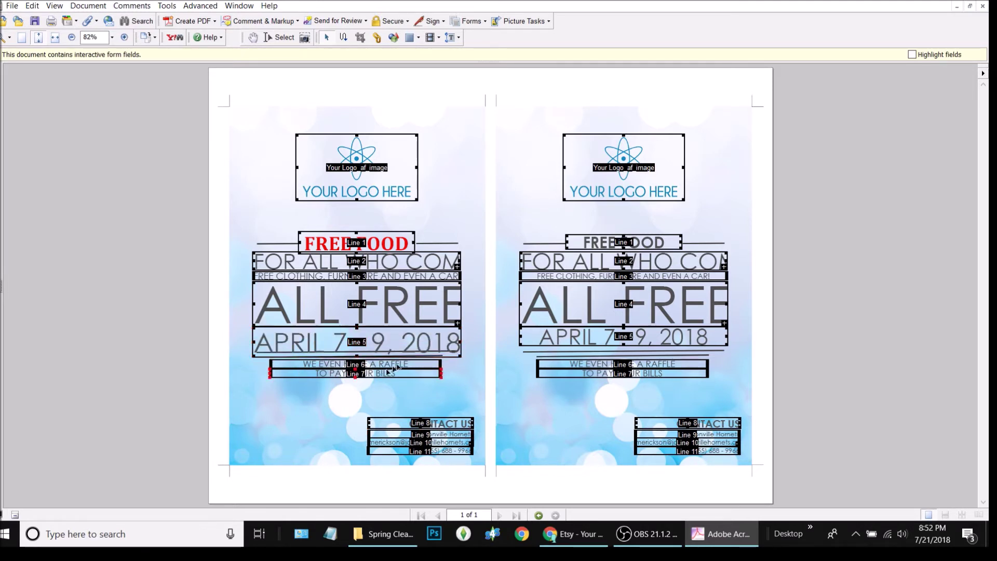
pyautogui.click(208, 221)
pyautogui.click(277, 37)
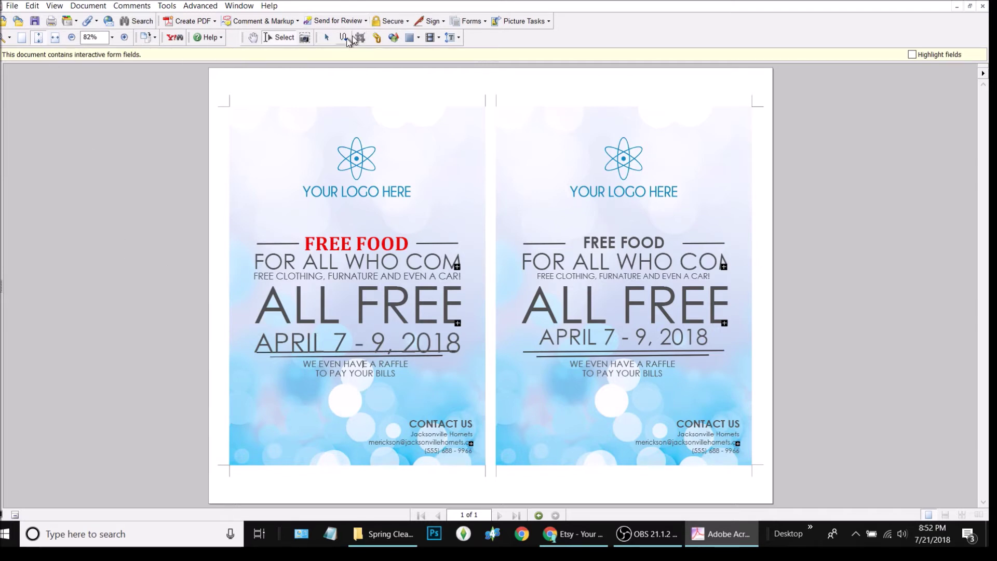
# - Nudge the first flyer's date field one step higher
pyautogui.click(327, 38)
pyautogui.click(388, 347)
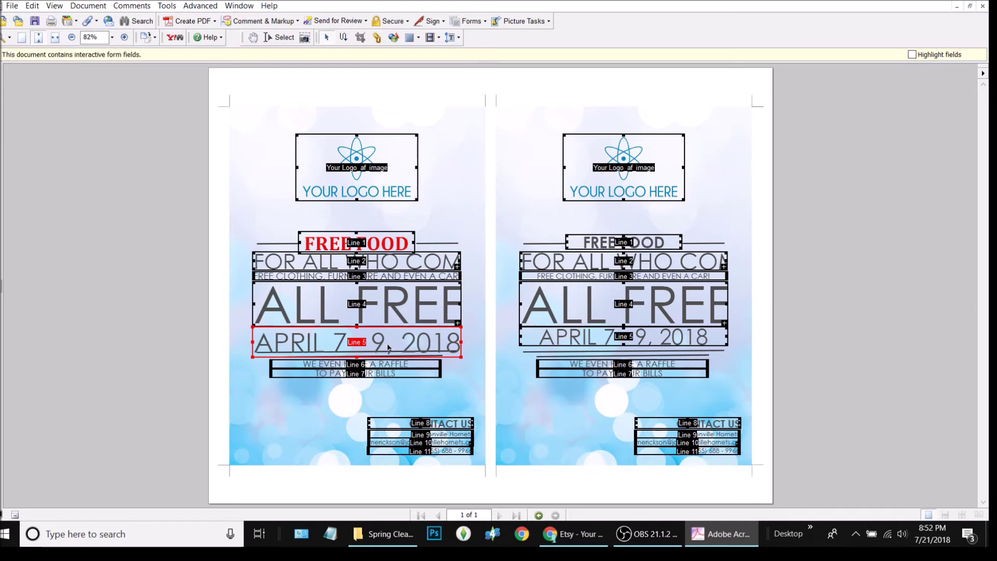
pyautogui.press('Up')
pyautogui.press('Up')
pyautogui.press('Up')
pyautogui.press('Up')
pyautogui.press('Up')
pyautogui.press('Up')
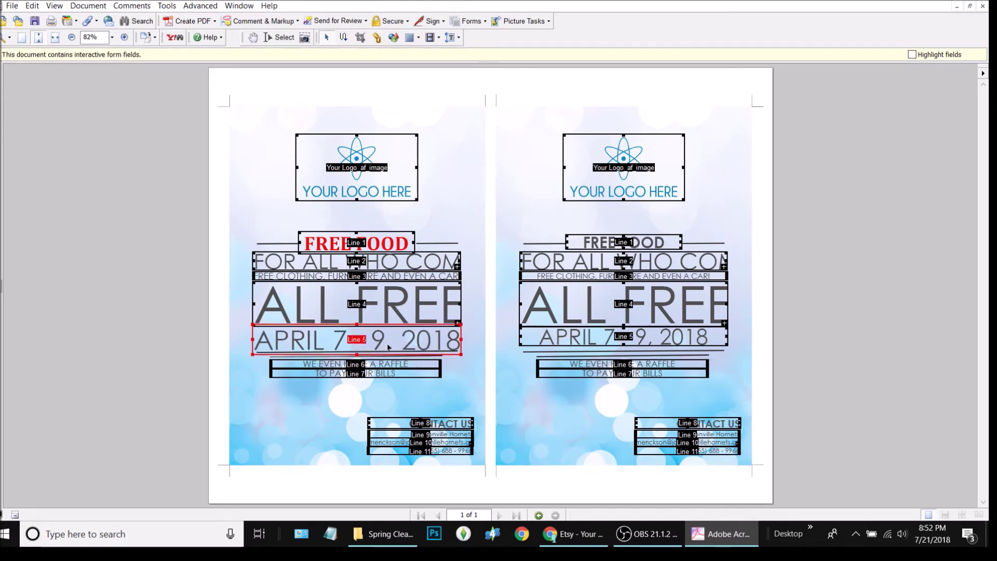
pyautogui.press('Up')
pyautogui.press('Up')
pyautogui.press('Down')
pyautogui.press('Down')
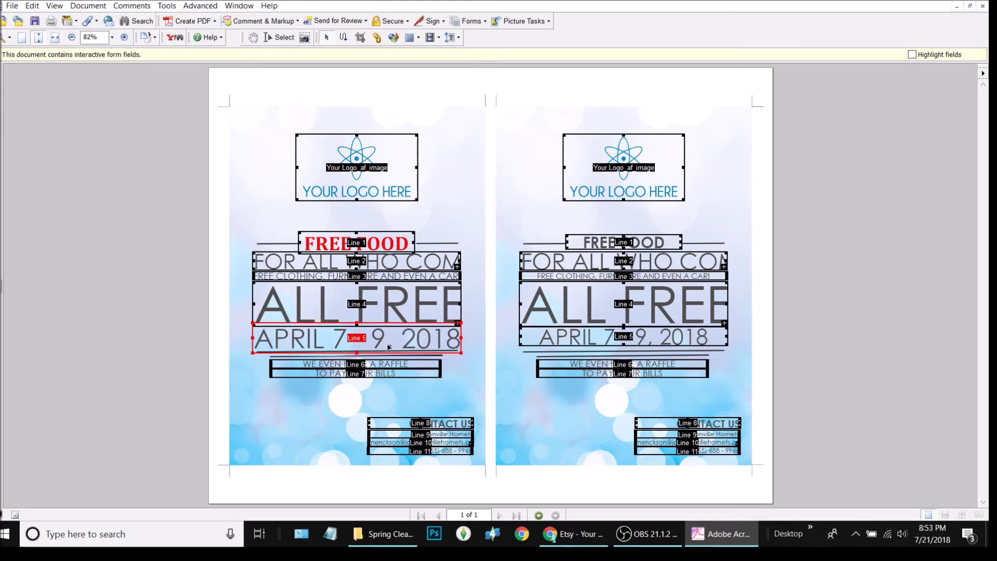
pyautogui.click(23, 294)
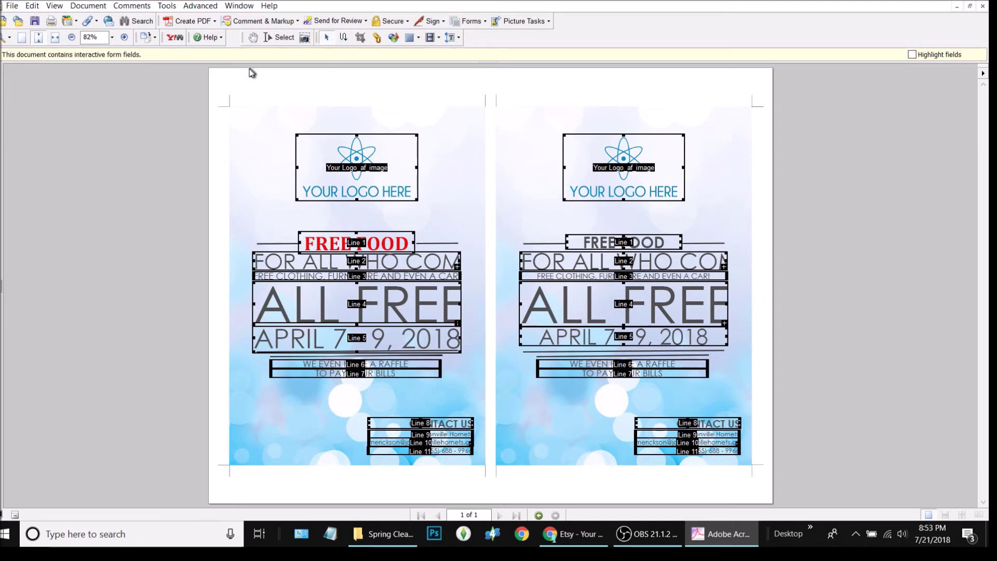
# - Exit form-field editing to view the finished flyer with the raised date
pyautogui.click(279, 39)
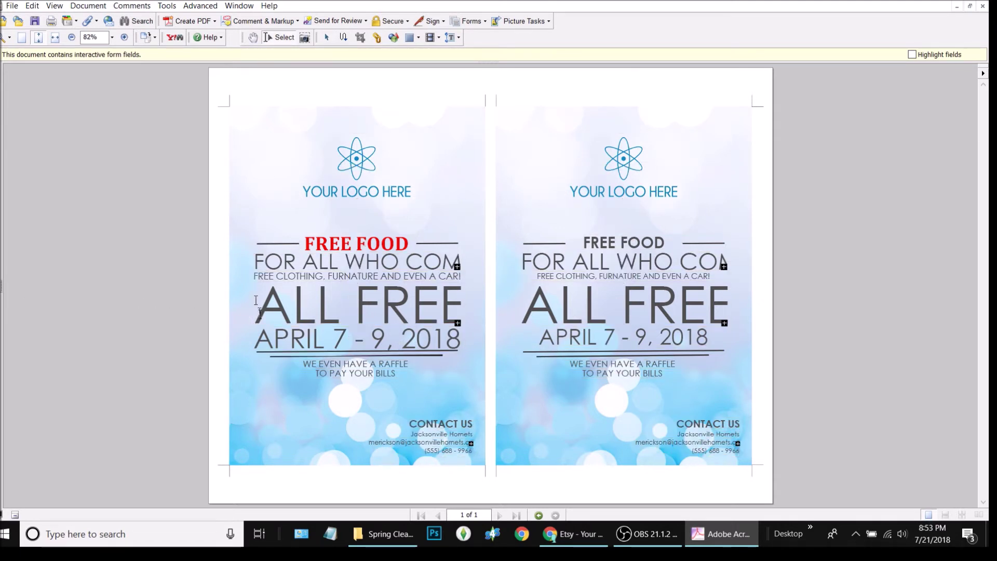